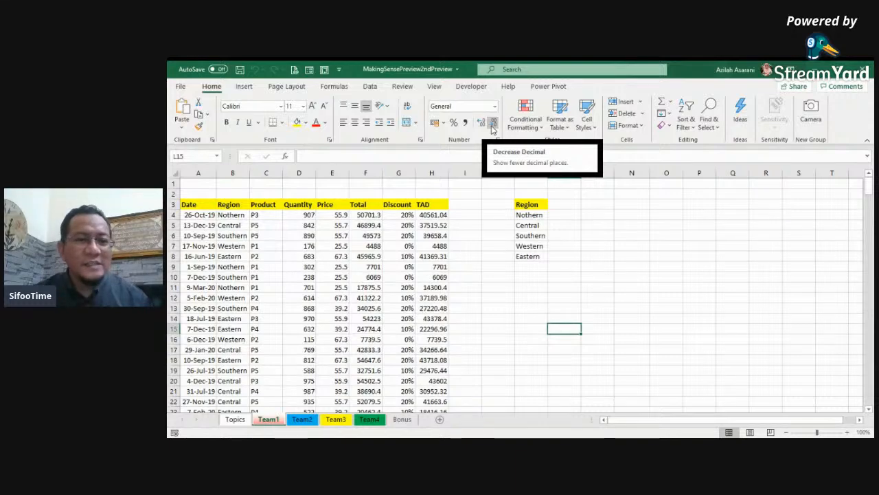
Step: Examine the sales records on the Team1 sheet, focusing on the entries in the Region column
left_click(340, 235)
left_click(231, 285)
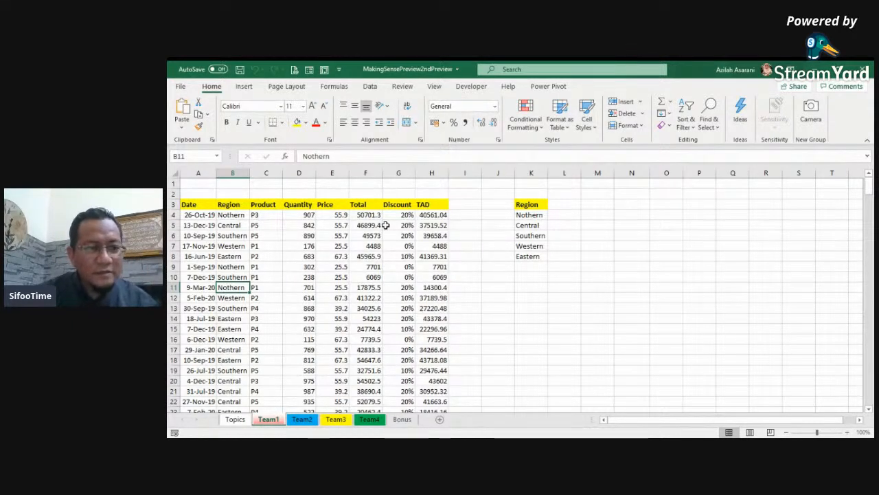
left_click_drag(231, 214, 235, 259)
left_click(232, 297)
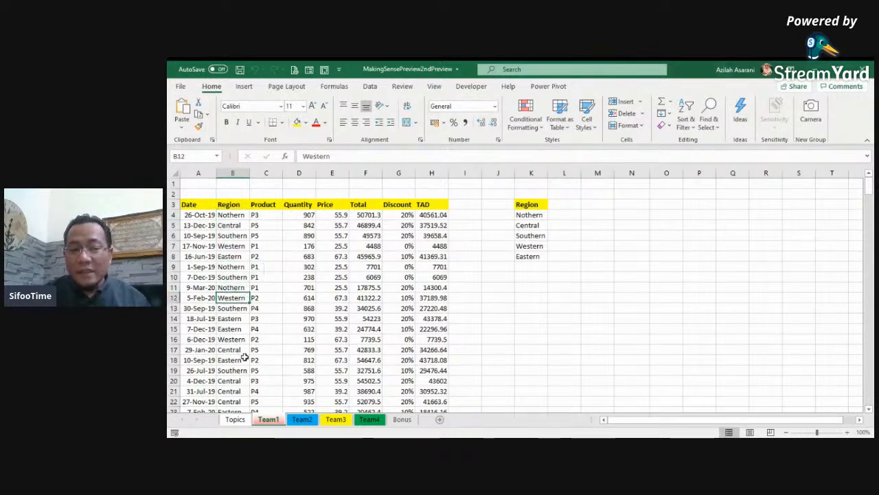
scroll(245, 356, "down", 1)
scroll(246, 355, "down", 20)
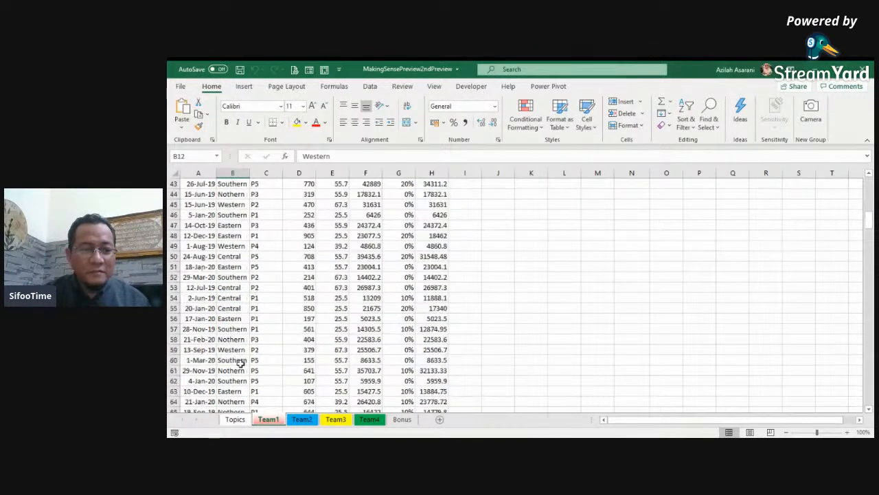
scroll(235, 362, "up", 18)
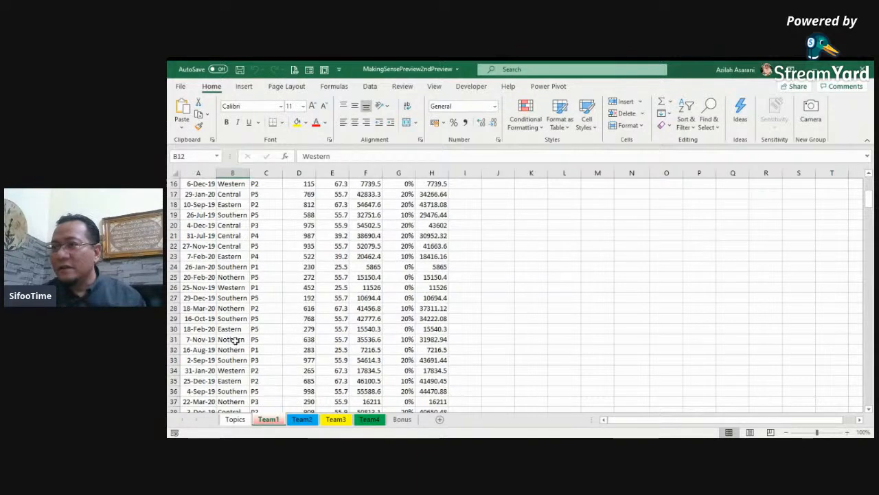
scroll(269, 288, "up", 4)
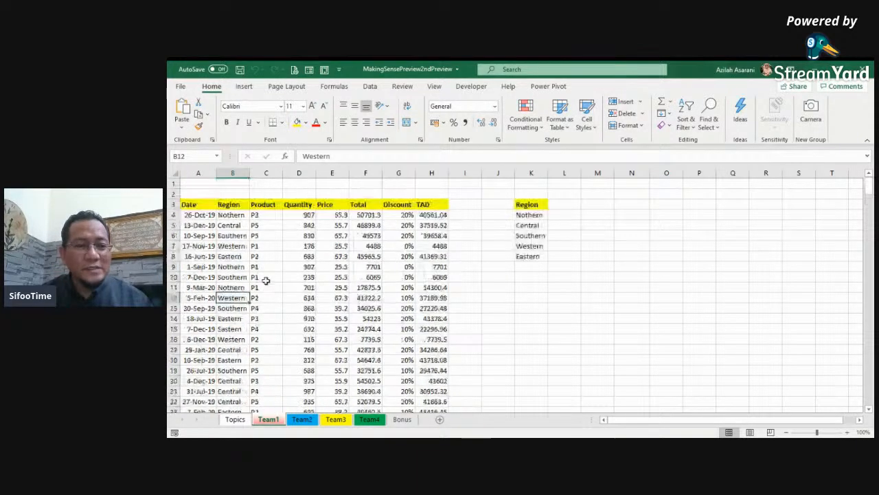
scroll(264, 279, "up", 6)
scroll(265, 277, "up", 2)
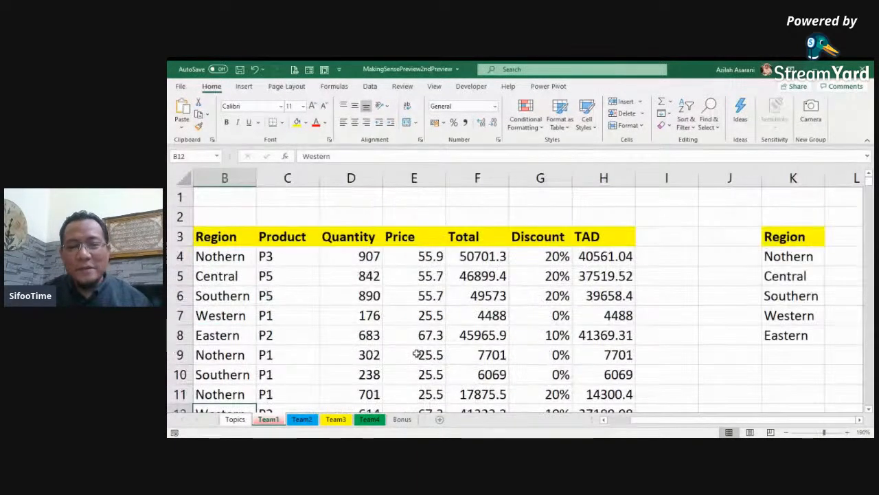
left_click_drag(649, 420, 616, 418)
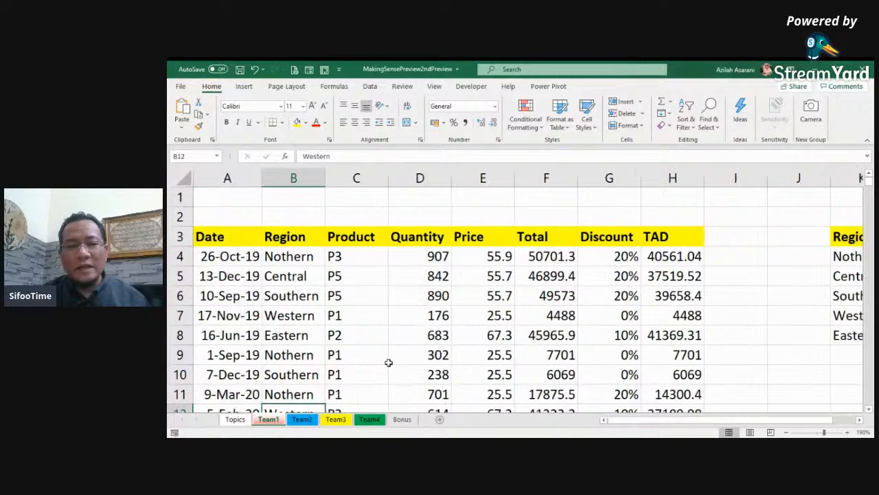
scroll(312, 318, "down", 1)
scroll(310, 318, "up", 1)
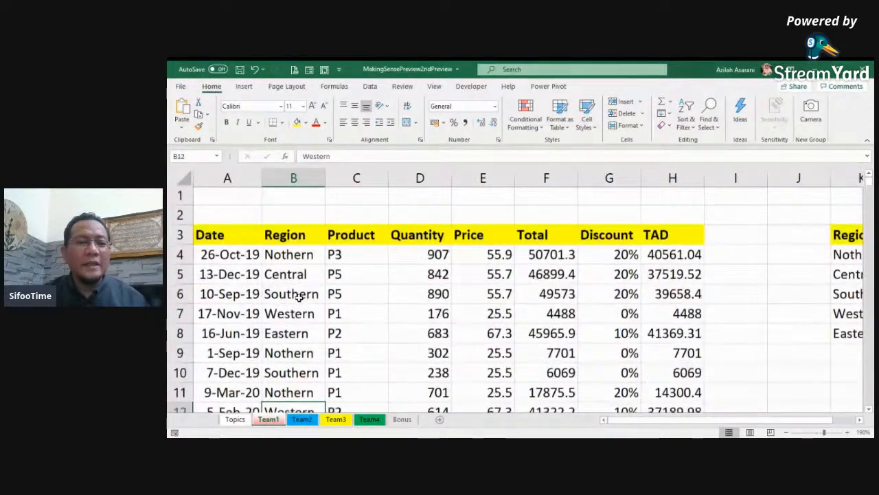
Step: View the pick list of existing region entries for cell B8 without choosing a value
left_click(297, 335)
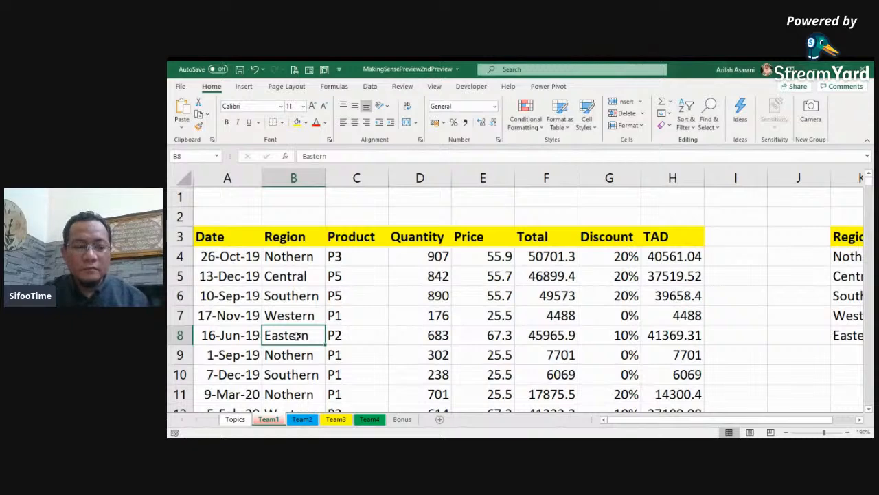
key("super+Down")
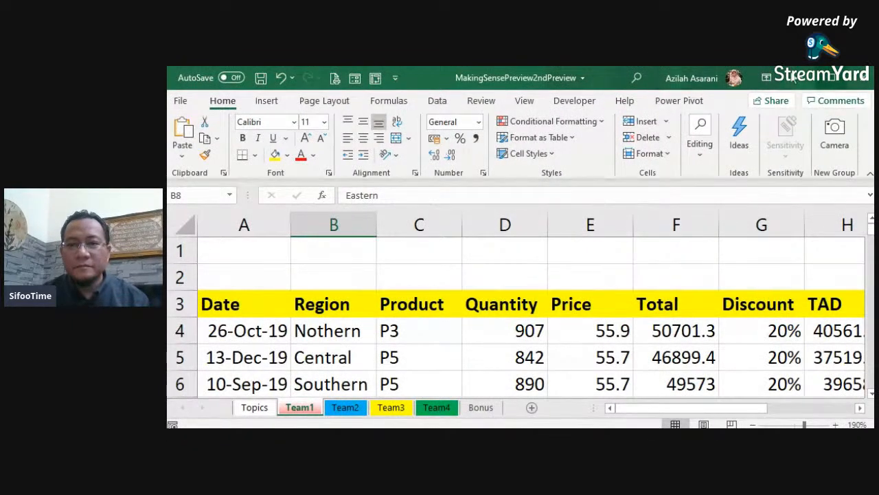
left_click(833, 78)
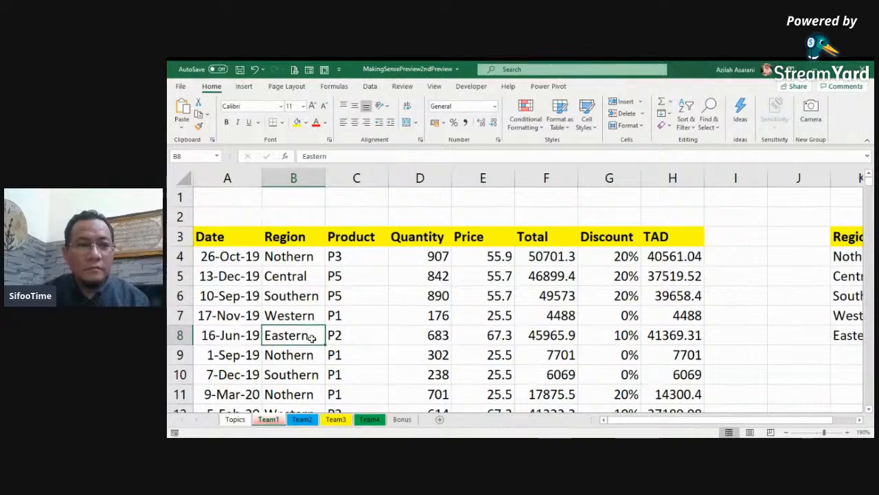
right_click(312, 337)
left_click(344, 399)
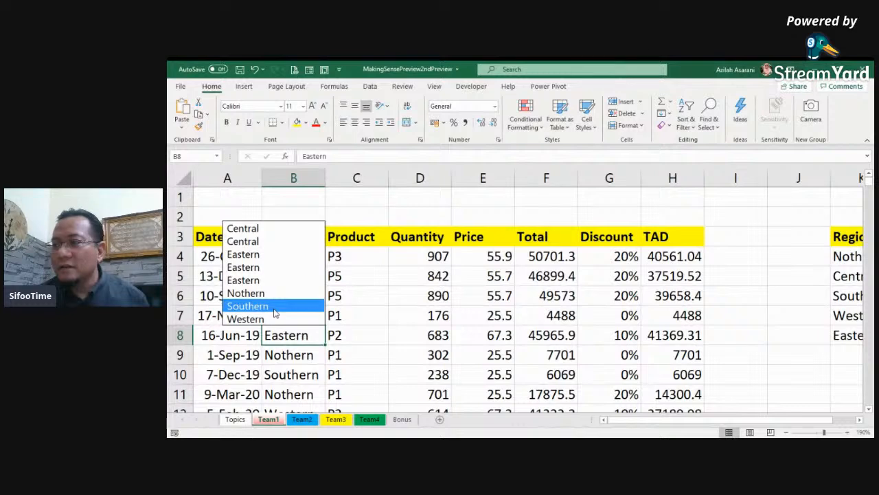
key("Escape")
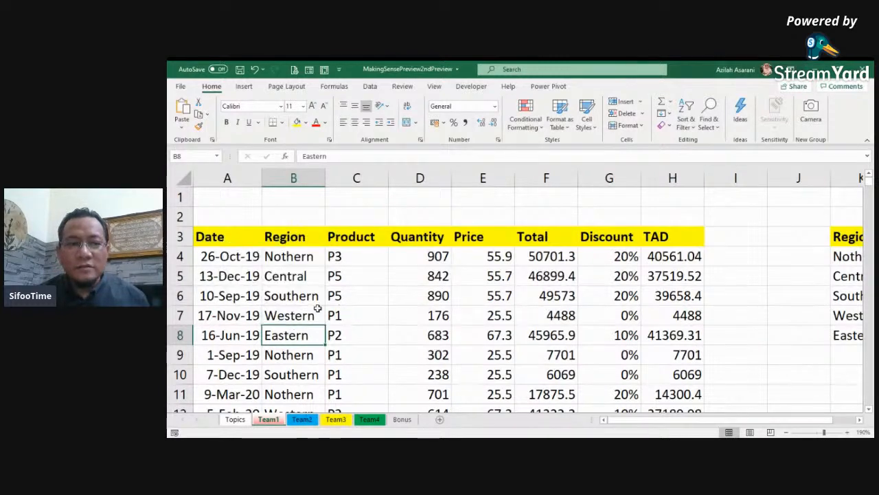
left_click(310, 314)
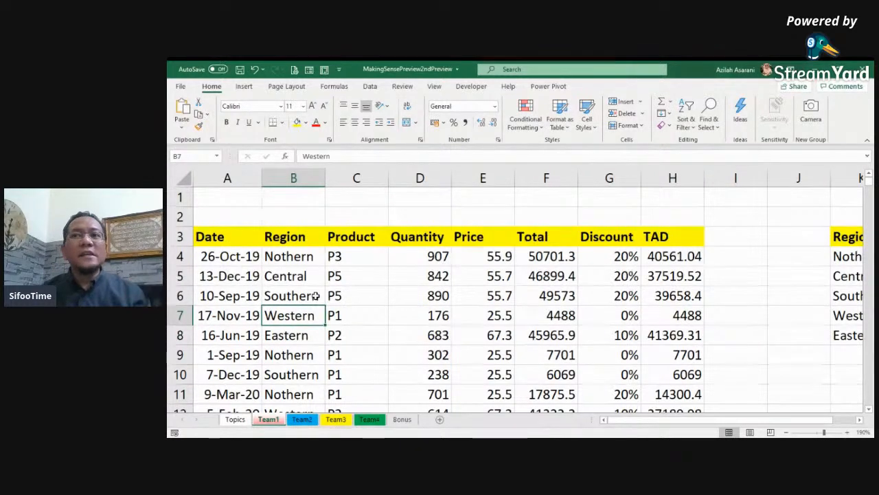
Step: Apply the Red - Yellow - Green Color Scale conditional format to all TAD values from H4 to the last record
scroll(314, 296, "down", 3)
scroll(315, 295, "down", 1)
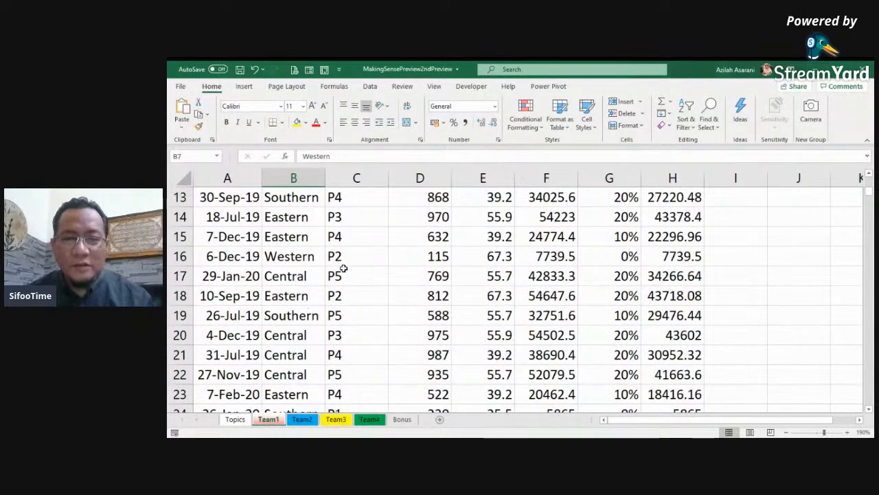
scroll(355, 278, "down", 3, "ctrl")
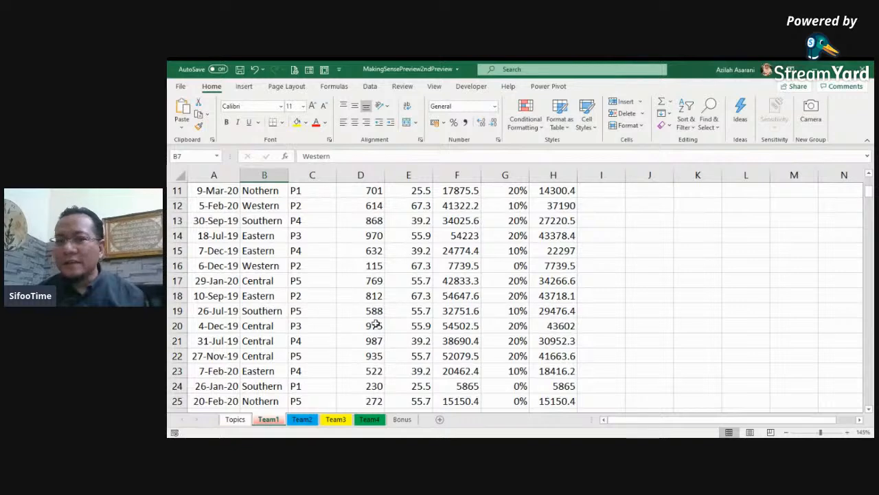
scroll(489, 283, "up", 4)
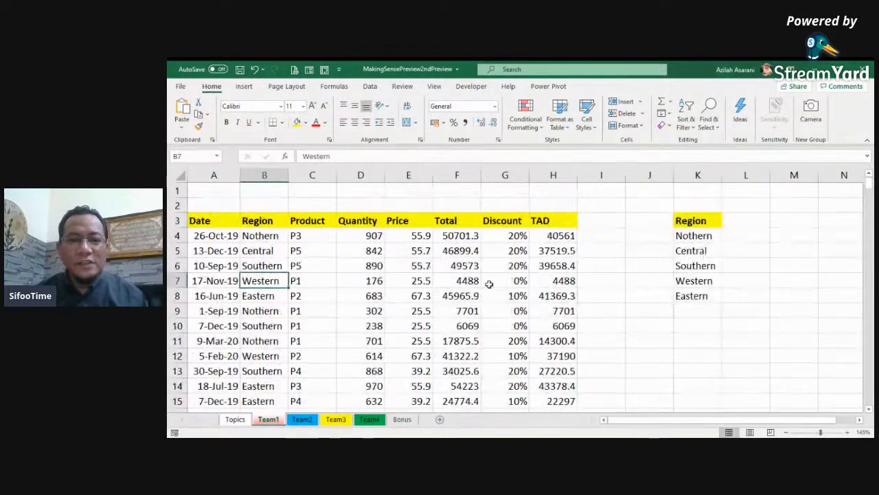
left_click(560, 235)
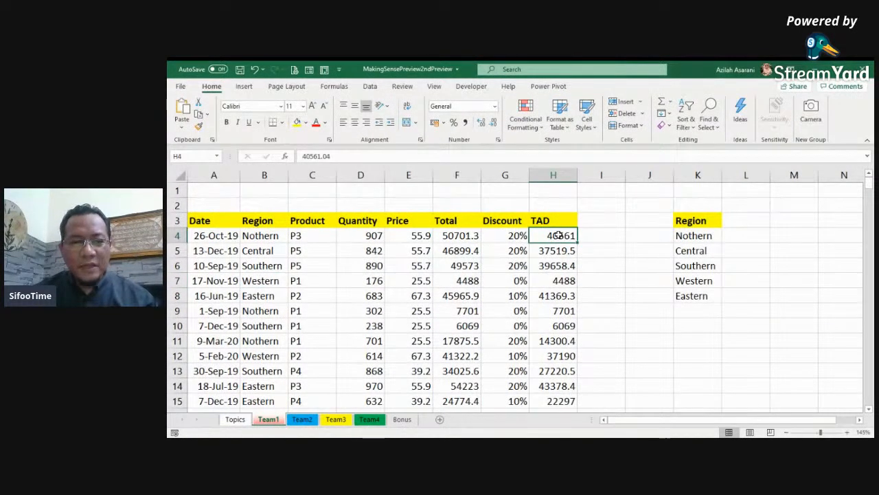
key("ctrl+shift+Down")
scroll(565, 252, "up", 5)
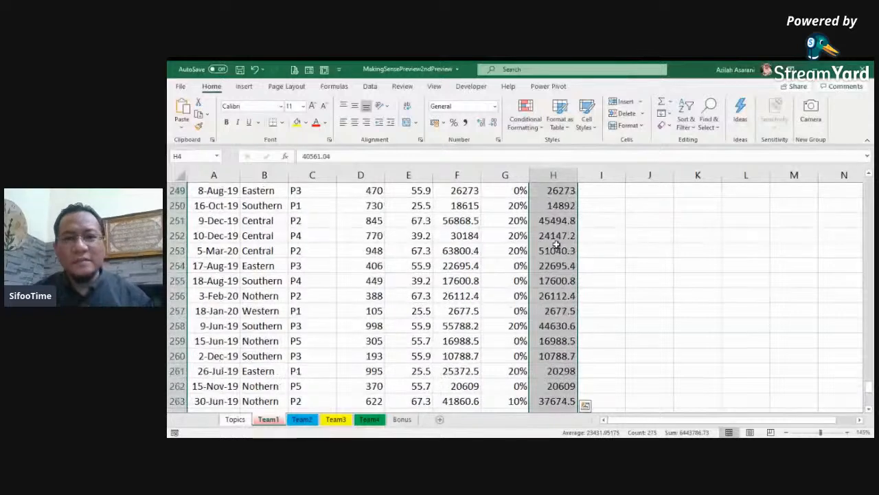
left_click(533, 126)
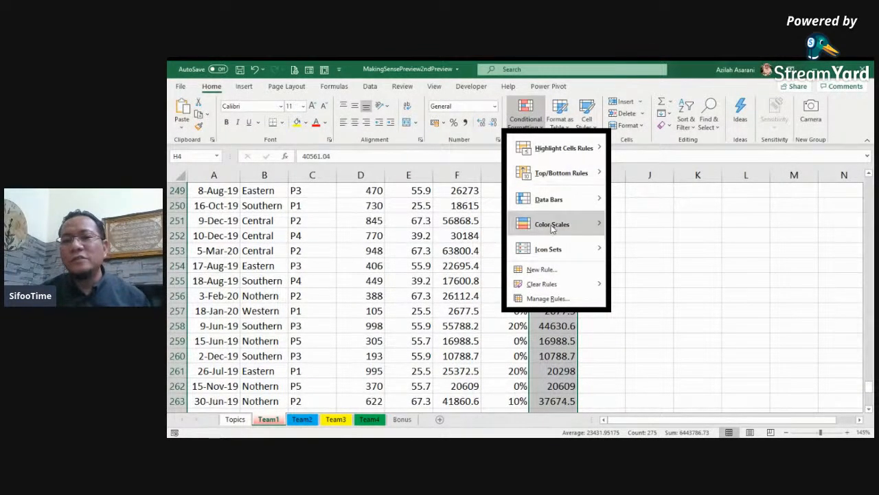
mouse_move(555, 236)
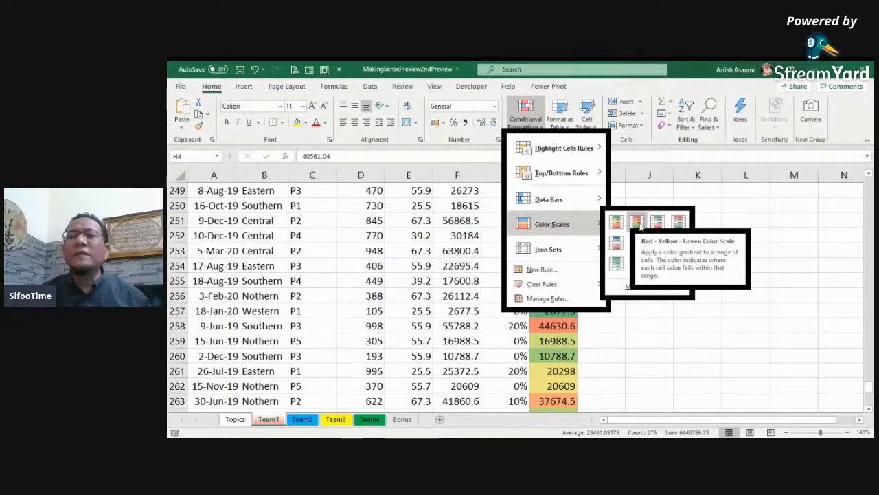
left_click(639, 225)
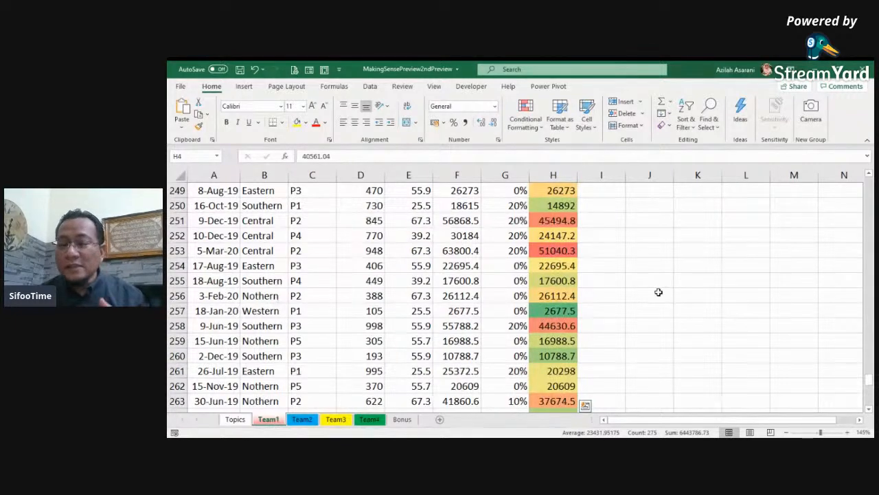
Step: Examine how the color scale shades high and low TAD values across the records in column H
scroll(664, 292, "up", 3)
left_click(628, 276)
left_click(550, 275)
scroll(550, 276, "up", 4)
left_click(450, 259)
left_click(439, 365)
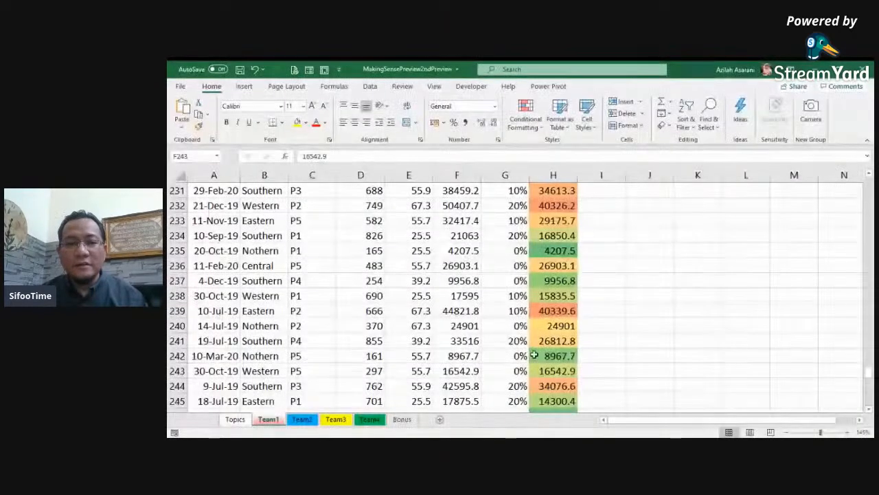
left_click(487, 309)
left_click(489, 269)
scroll(489, 269, "up", 8)
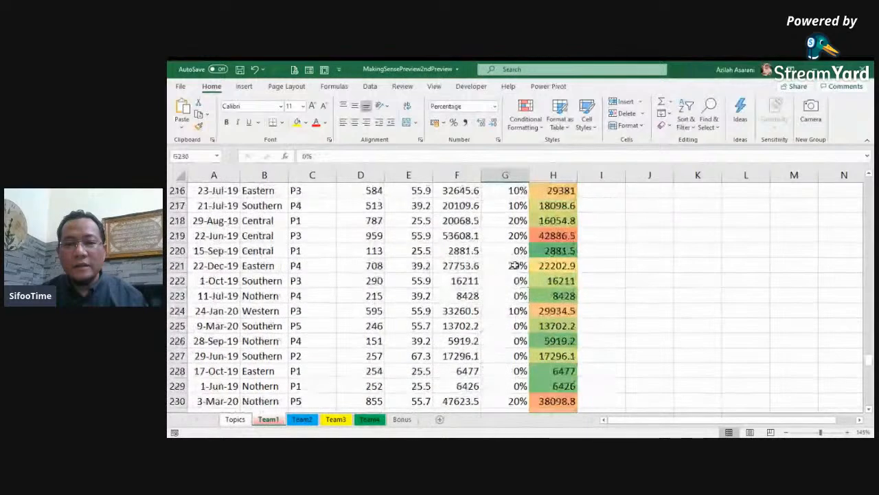
scroll(523, 258, "up", 10)
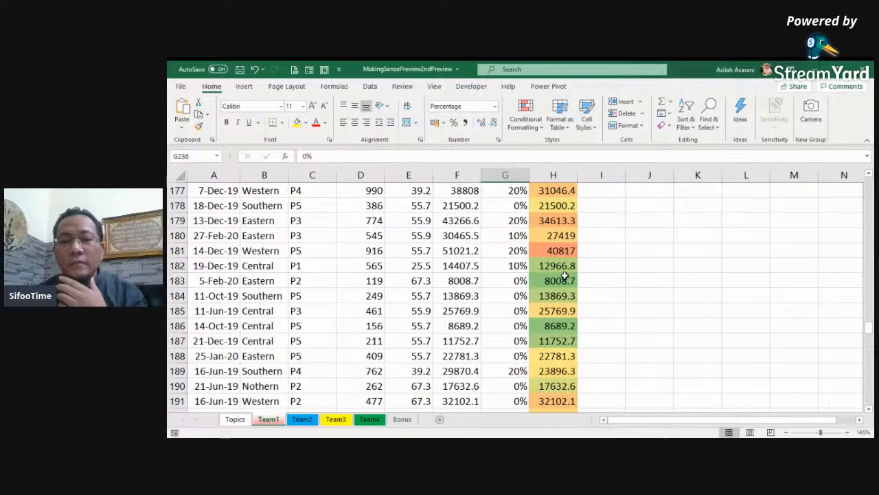
scroll(566, 268, "up", 4)
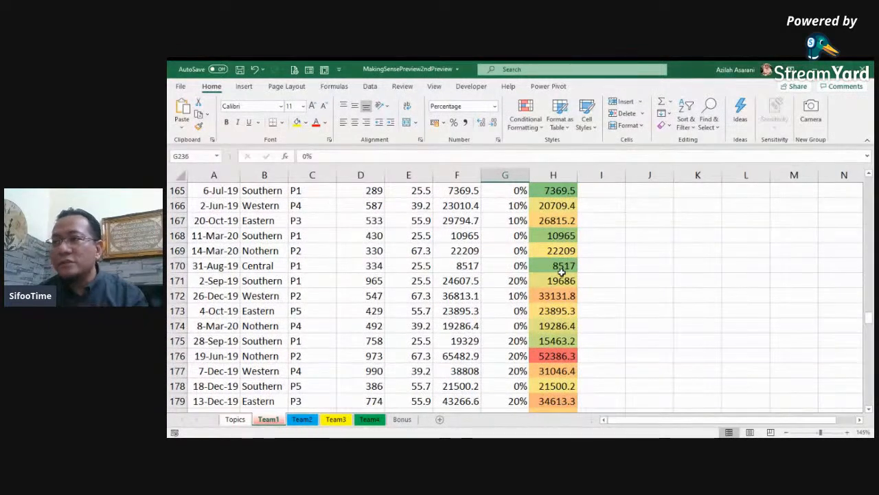
scroll(562, 272, "up", 7)
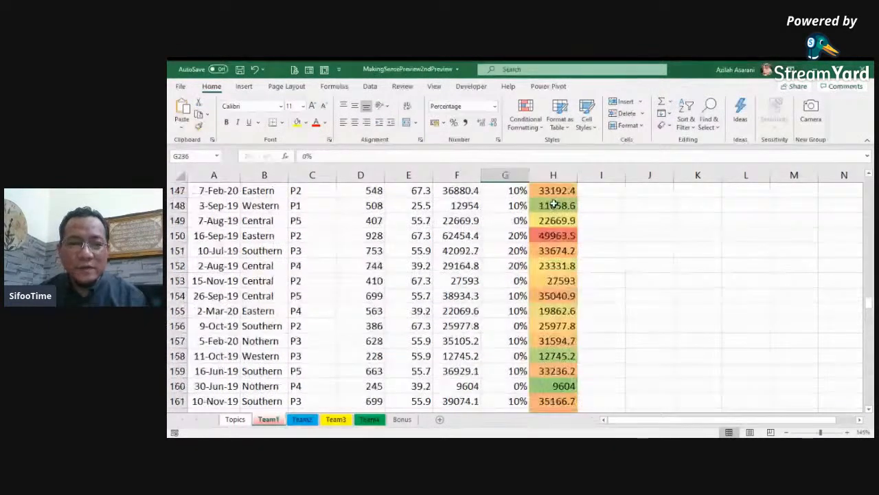
scroll(561, 281, "up", 10)
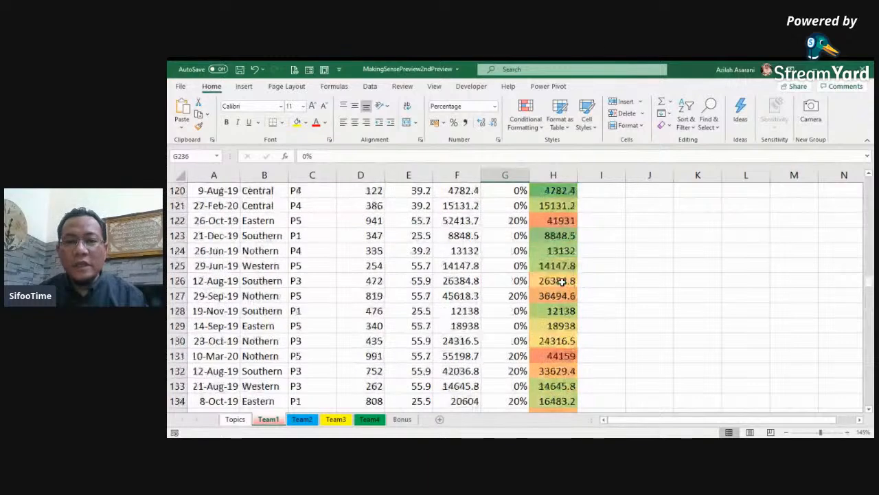
scroll(569, 281, "down", 1)
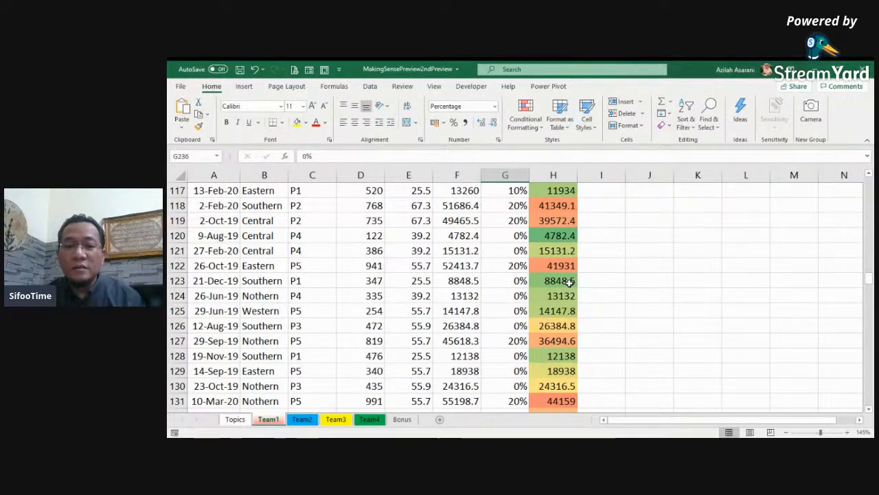
left_click(595, 281)
scroll(597, 280, "down", 1)
scroll(597, 281, "down", 8)
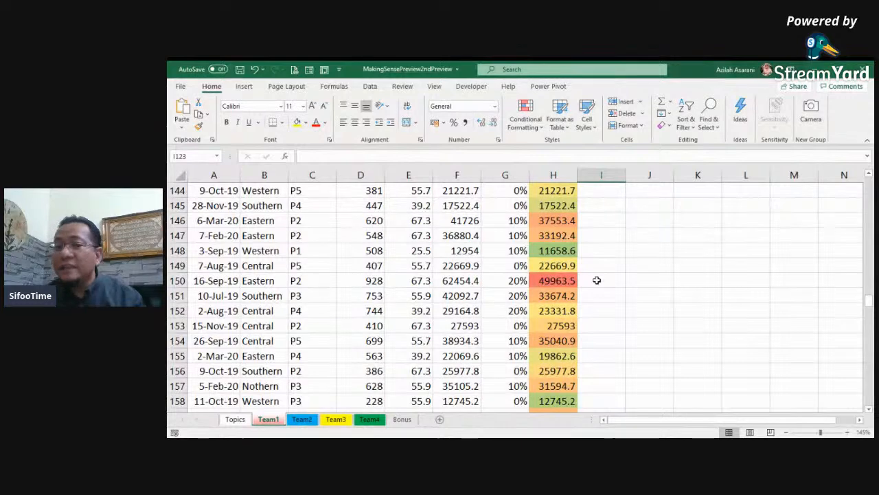
scroll(597, 281, "down", 3)
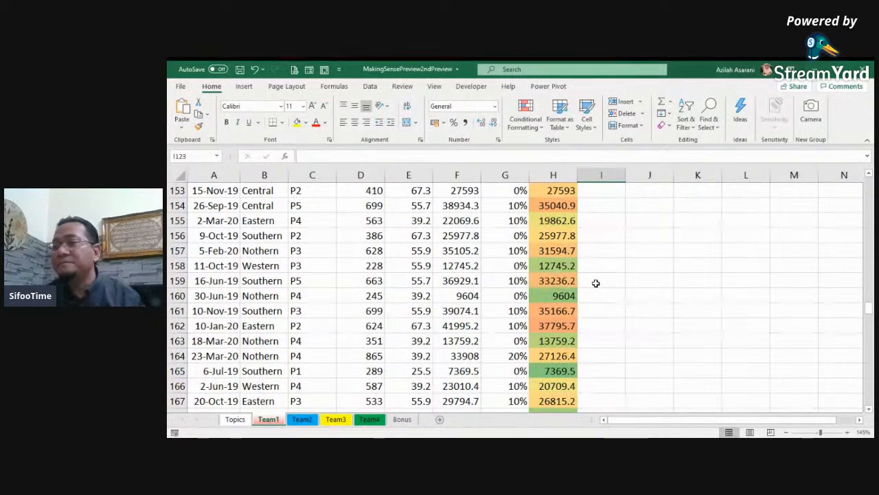
scroll(596, 283, "up", 3)
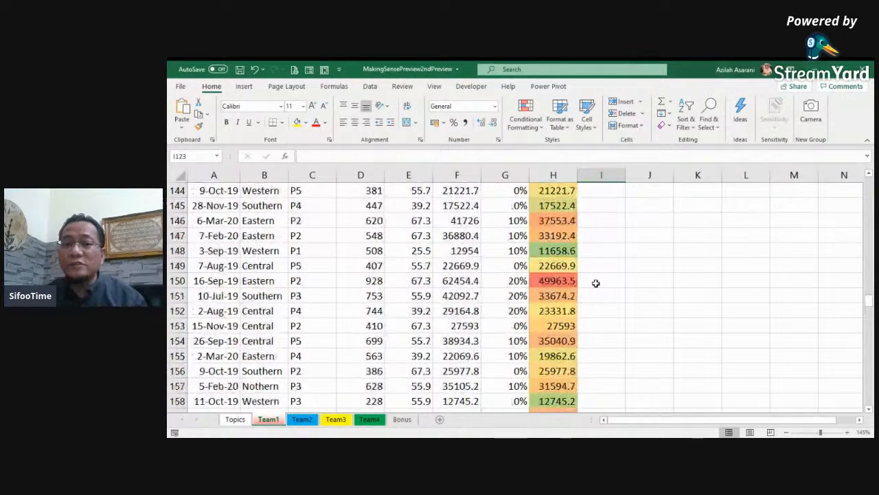
scroll(595, 282, "up", 8)
scroll(595, 281, "up", 20)
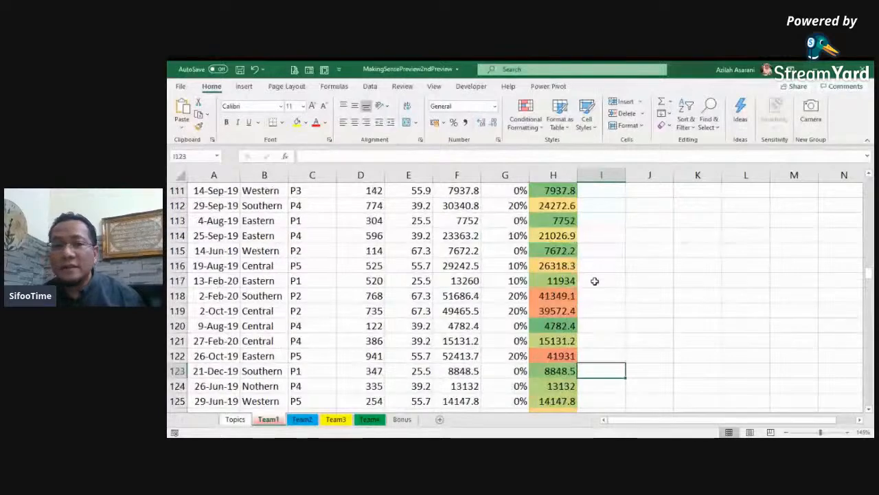
left_click(595, 280)
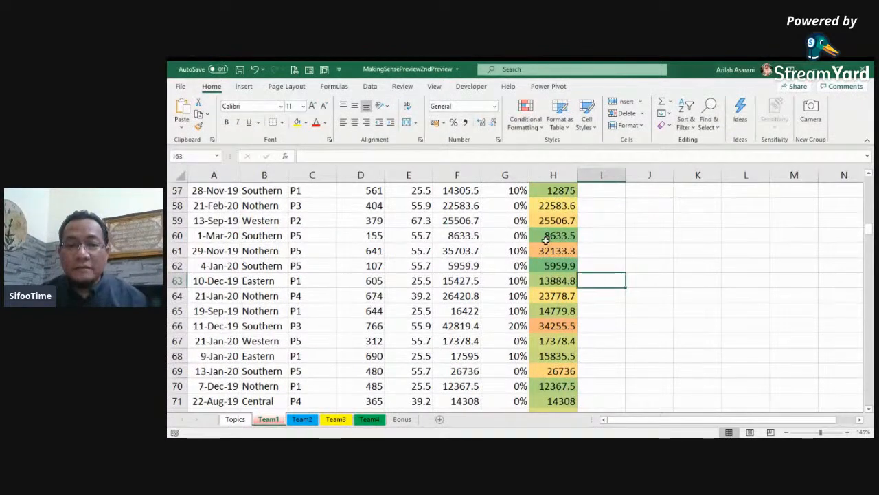
Step: Apply the Green - Yellow - Red Color Scale to all TAD values from H4 to the last record
scroll(594, 281, "up", 19)
left_click(547, 237)
key("ctrl+shift+Down")
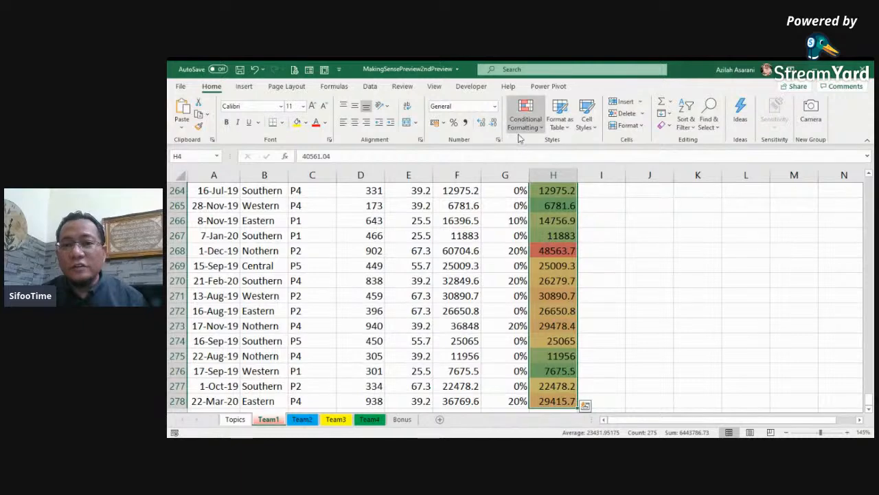
left_click(525, 114)
mouse_move(550, 232)
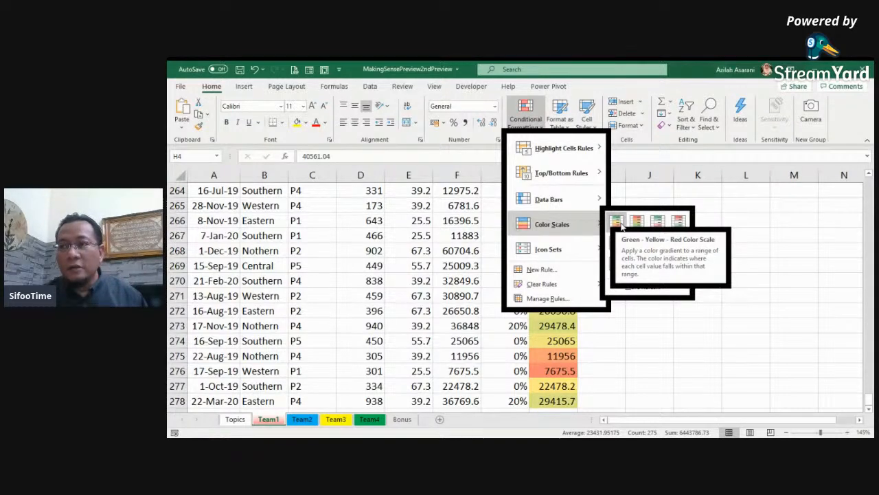
left_click(616, 222)
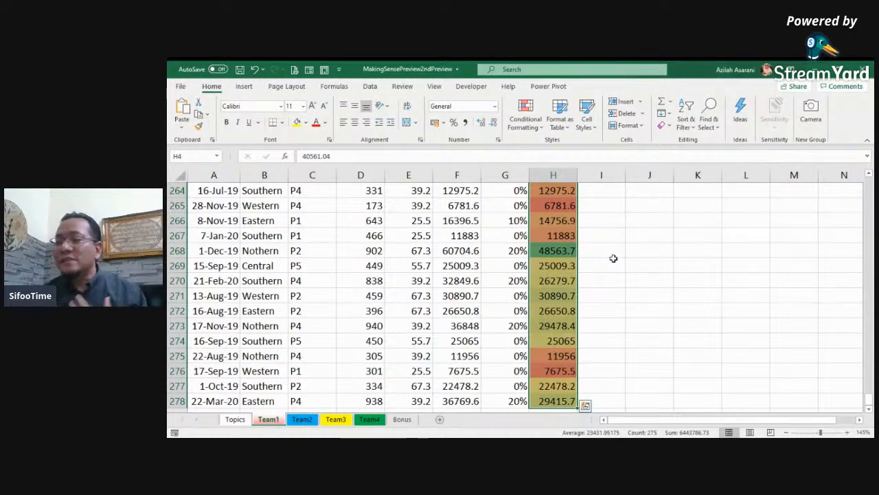
left_click(315, 287)
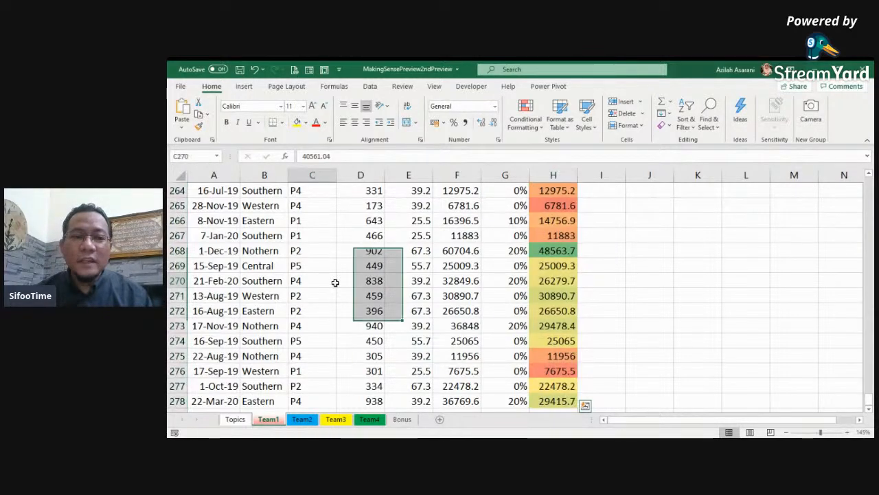
scroll(313, 288, "up", 20)
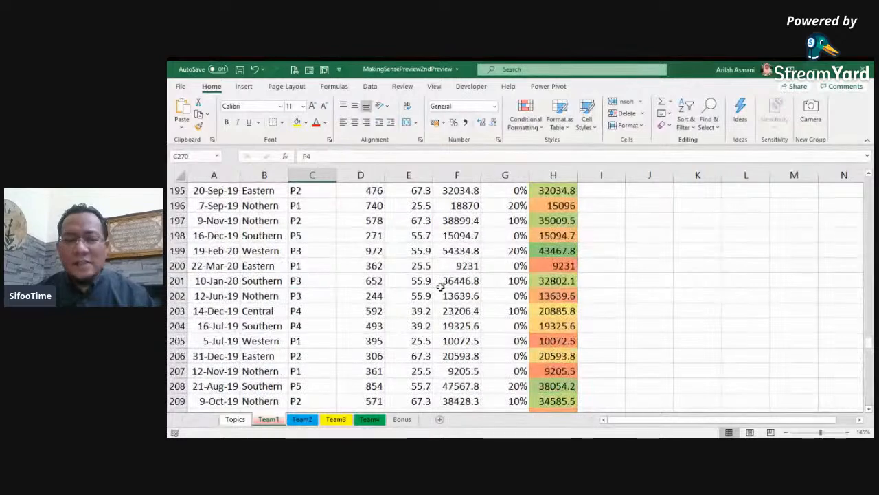
left_click(442, 286)
key("ctrl+Up")
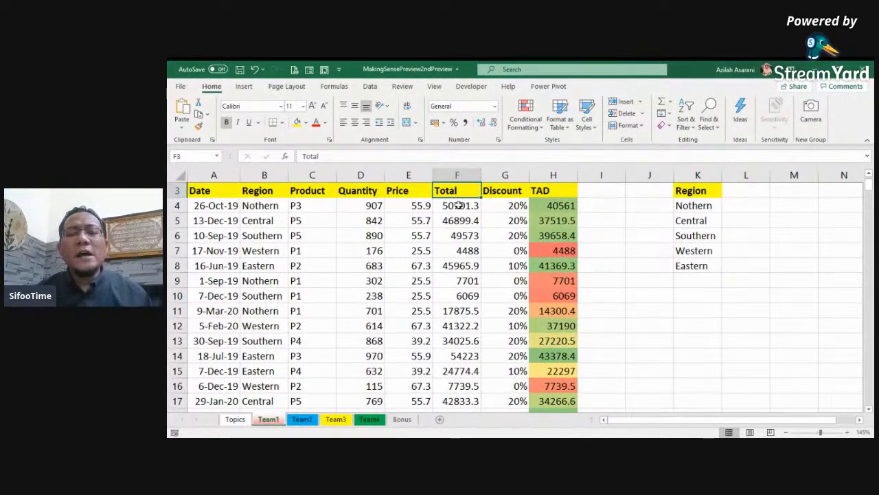
Step: Apply blue gradient data bars to all Quantity values from D4 to the last record
left_click(366, 205)
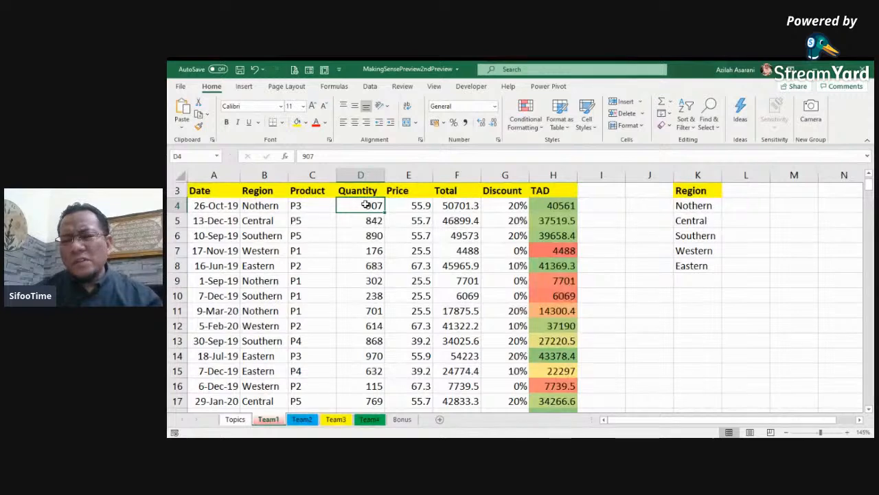
key("ctrl+shift+Down")
key("ctrl+q")
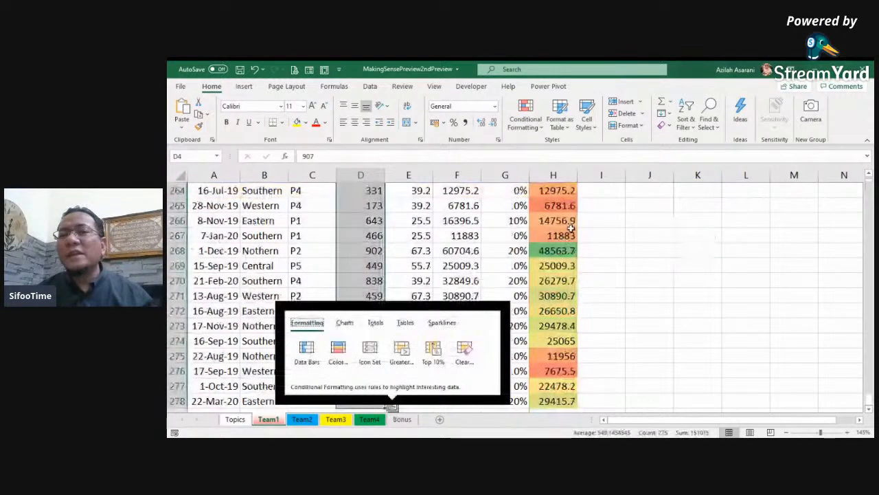
key("Escape")
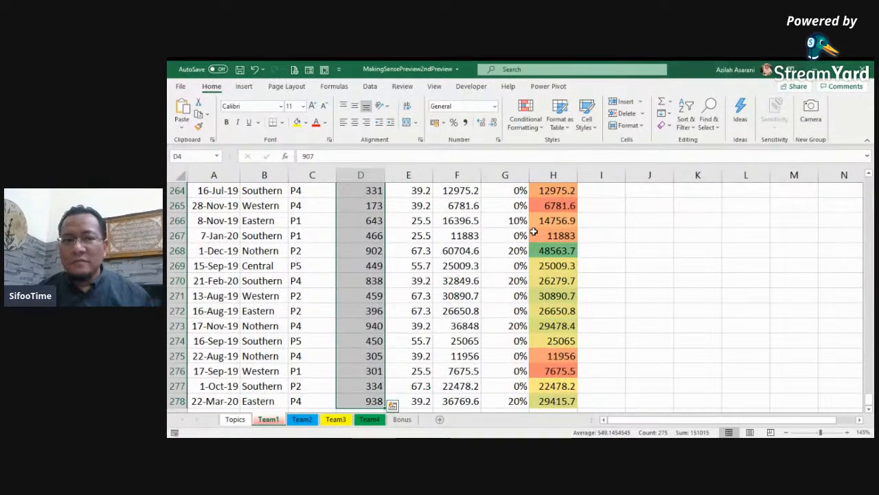
scroll(448, 233, "up", 20)
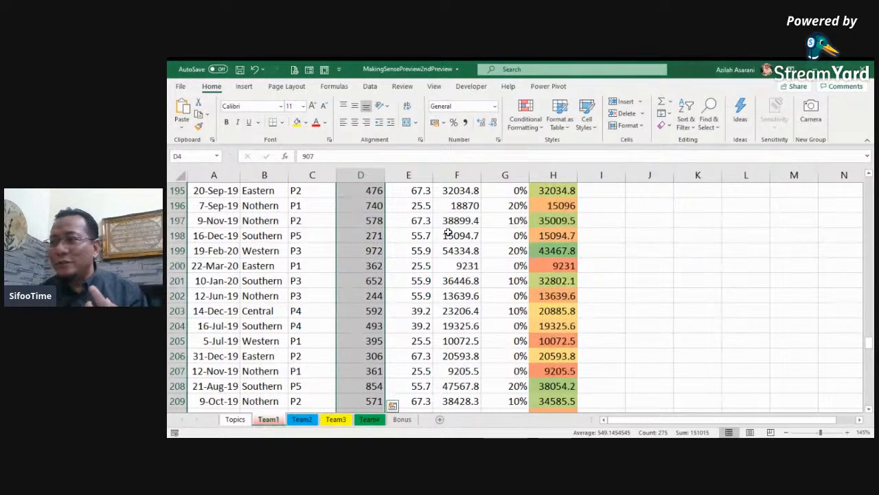
scroll(448, 234, "up", 15)
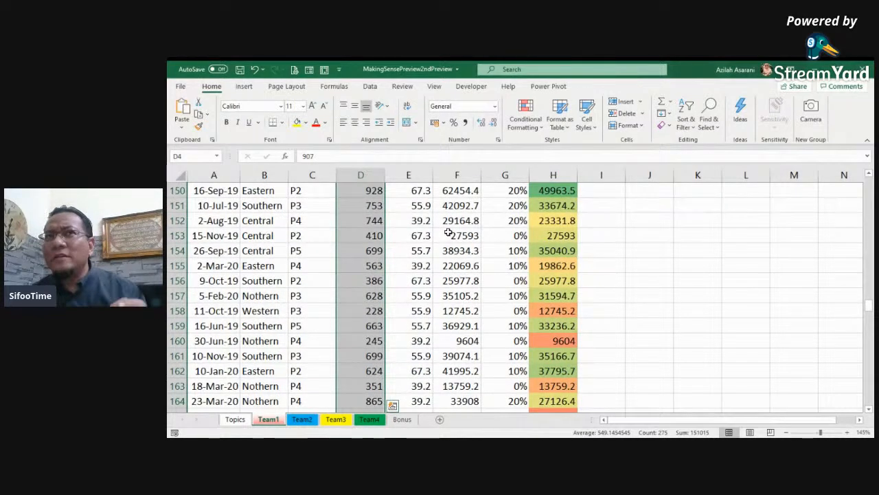
scroll(448, 233, "up", 7)
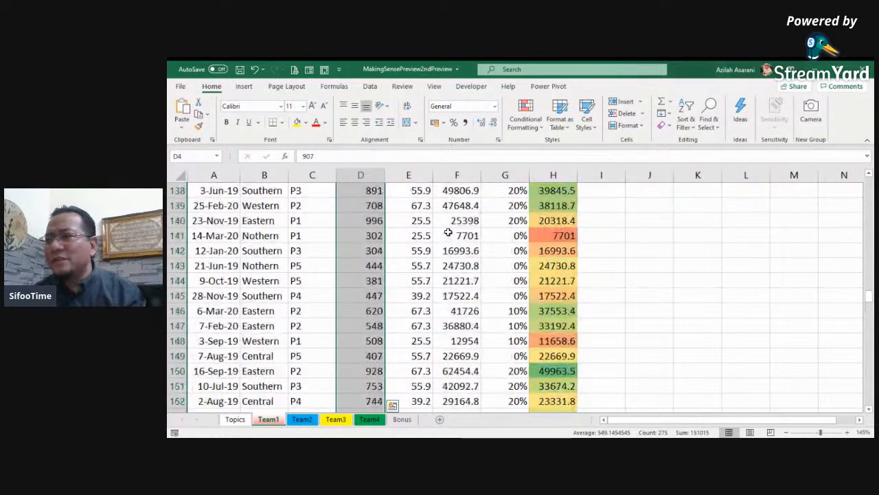
scroll(448, 234, "up", 19)
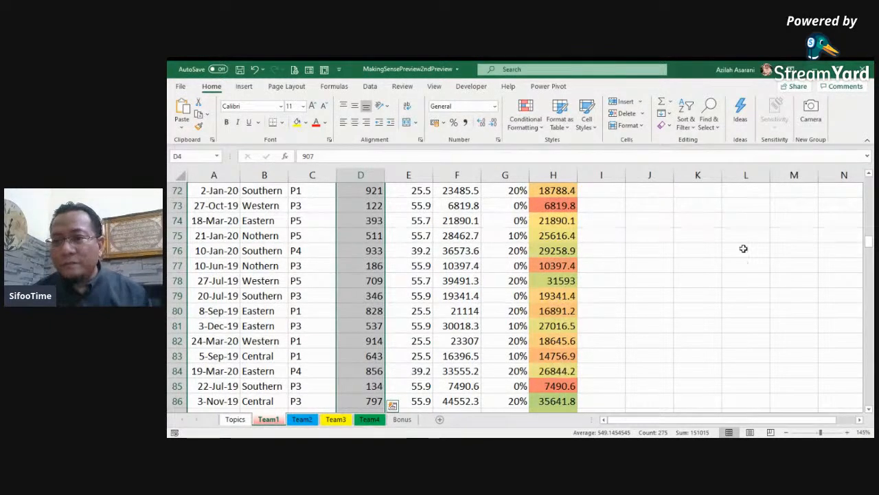
left_click_drag(871, 243, 870, 180)
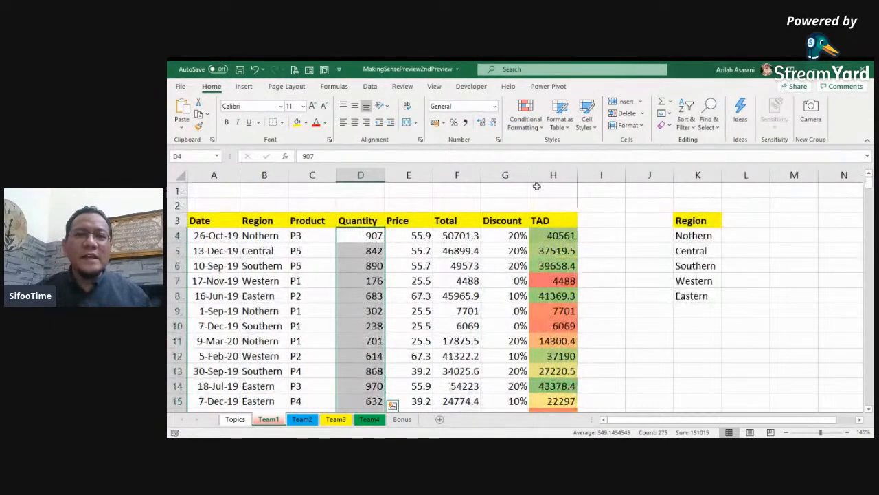
left_click(526, 120)
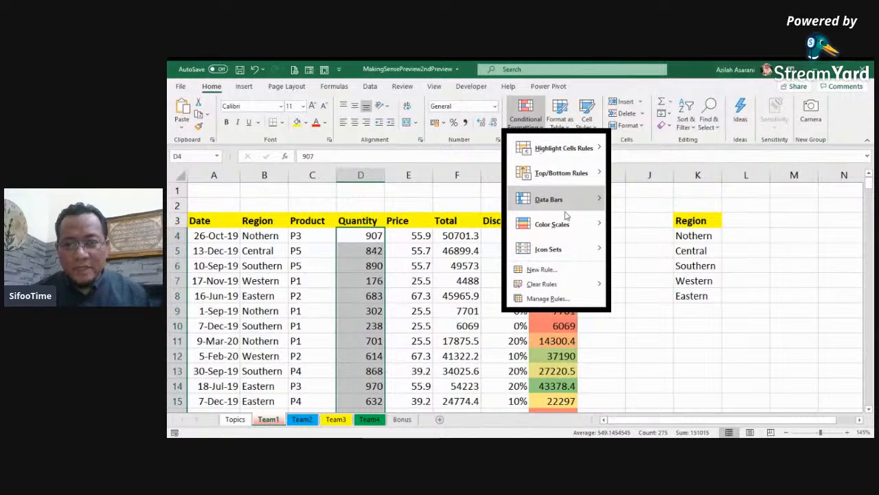
mouse_move(566, 205)
left_click(636, 230)
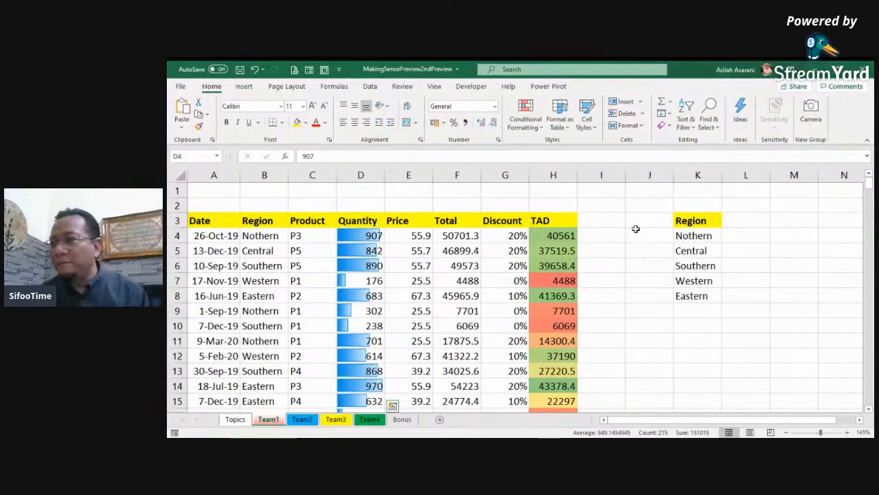
Step: Add the rimmed three traffic lights icon set to the Quantity values alongside the data bars
left_click(526, 119)
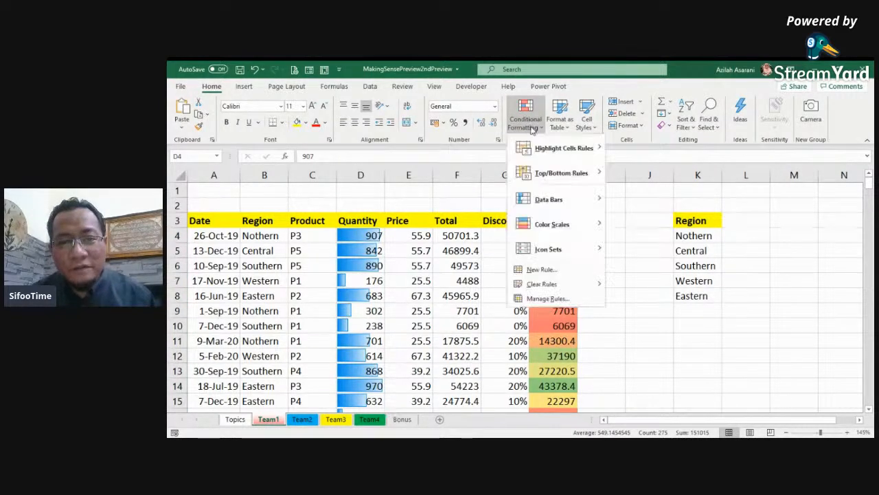
mouse_move(553, 249)
left_click(680, 266)
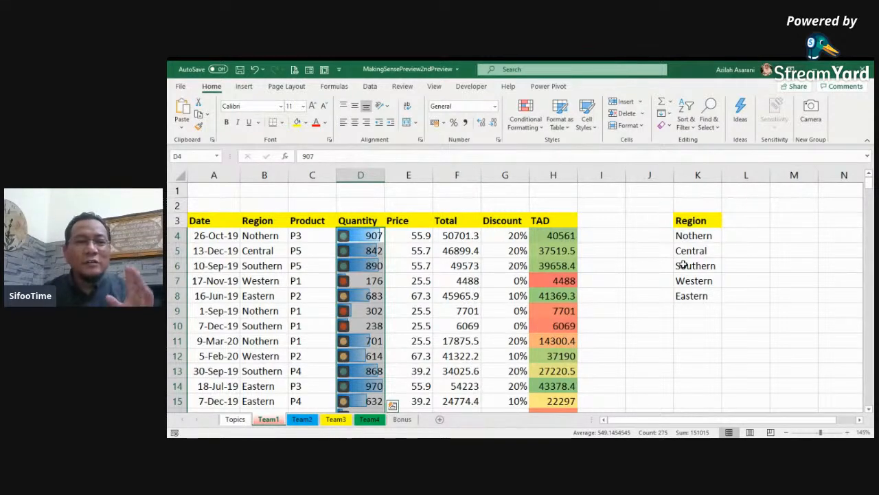
left_click(470, 298)
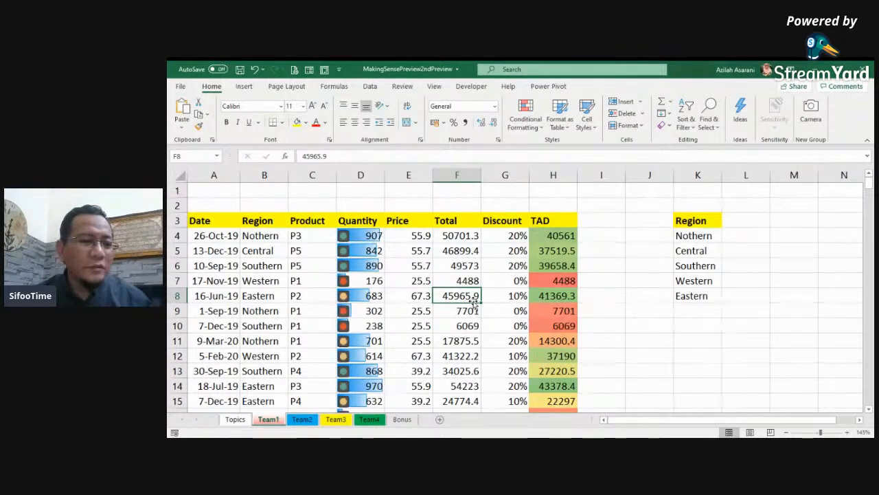
Step: Highlight duplicate entries in the Region column from B4 to the last record with Light Red Fill with Dark Red Text
left_click(270, 237)
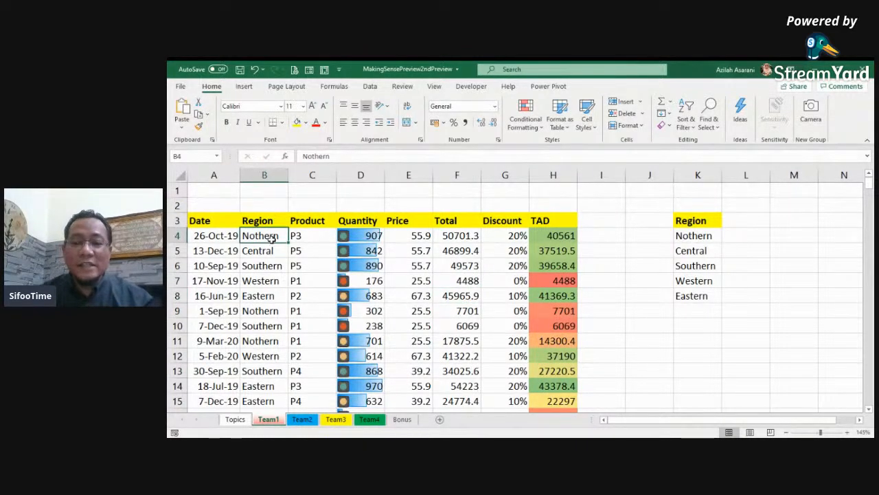
key("ctrl+shift+Down")
scroll(869, 382, "up", 6)
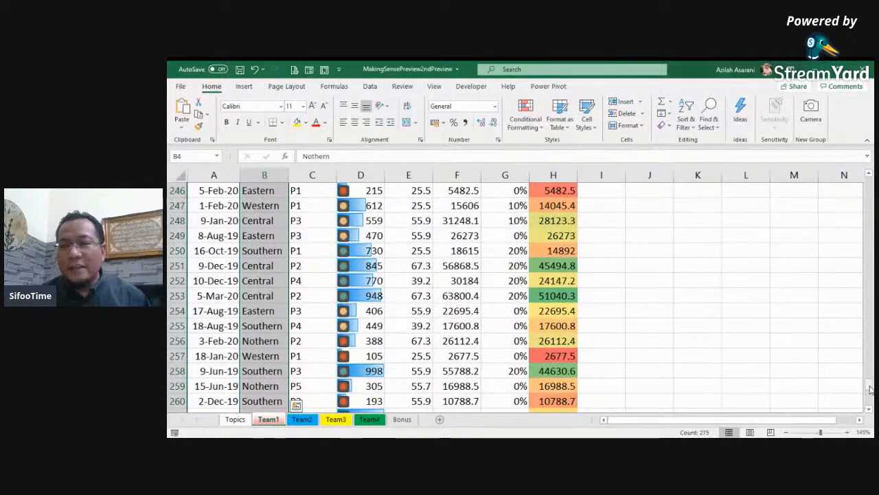
left_click_drag(869, 382, 869, 189)
left_click(527, 119)
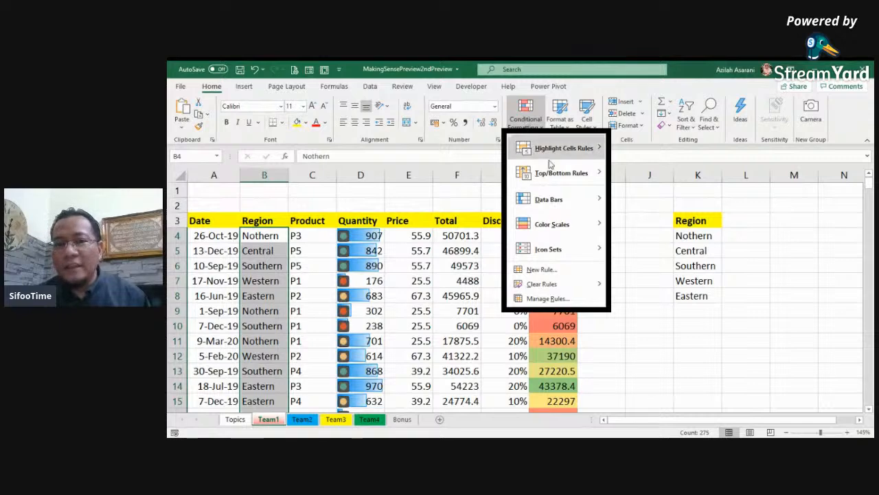
mouse_move(553, 148)
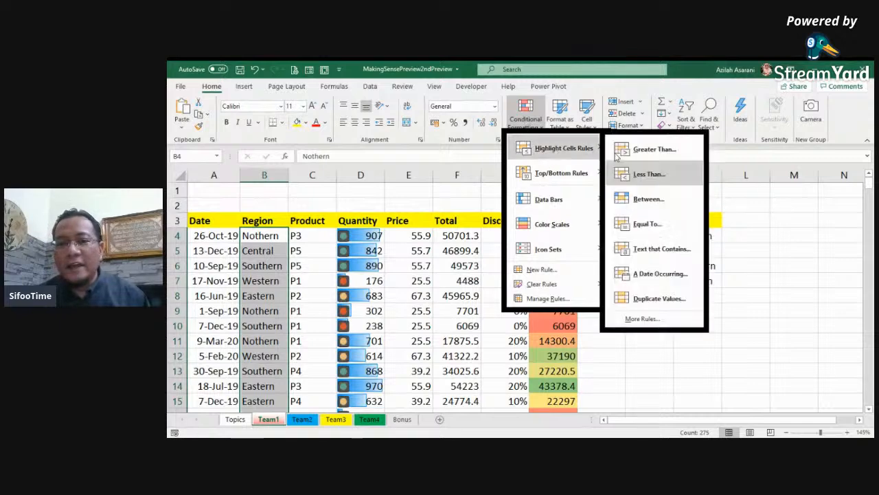
left_click(657, 302)
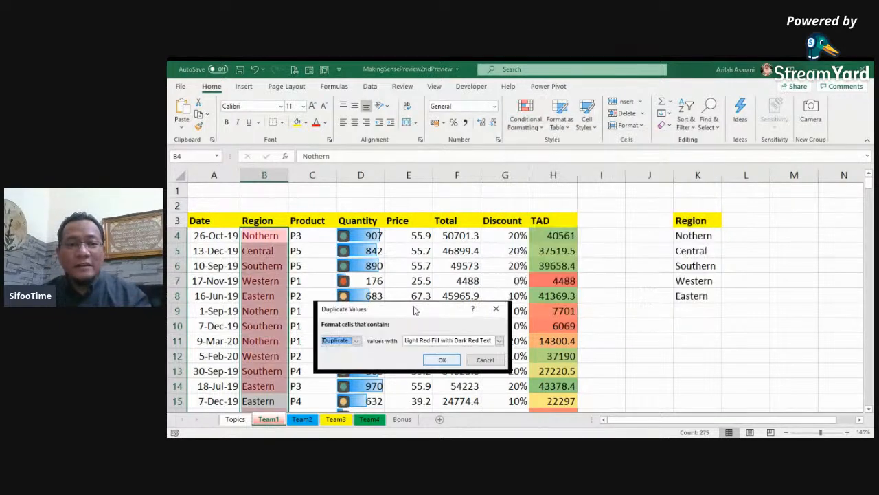
left_click(444, 361)
Step: Examine the duplicate highlighting down the Region column, comparing shaded and unshaded region entries
scroll(351, 302, "down", 7)
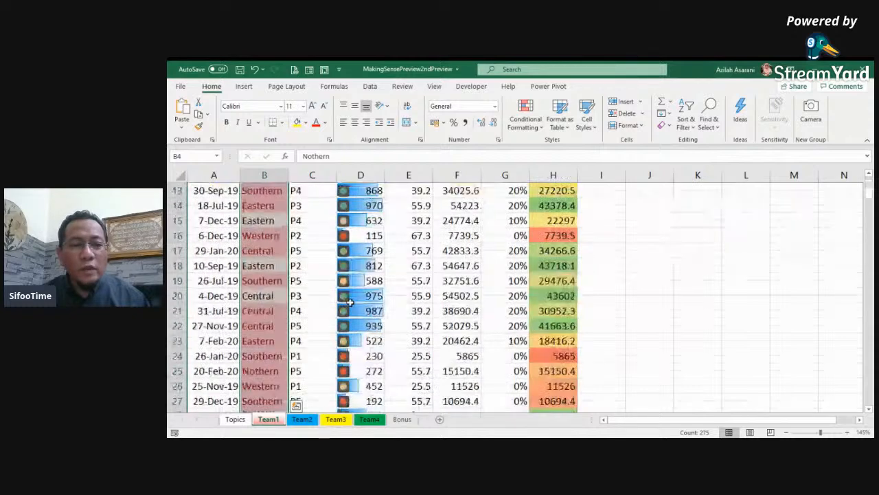
scroll(341, 304, "up", 4)
scroll(272, 246, "up", 1)
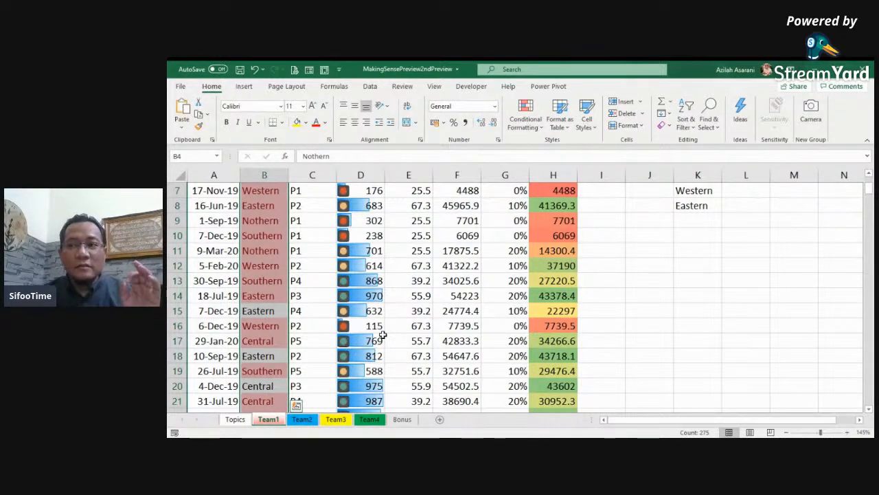
scroll(371, 347, "down", 2)
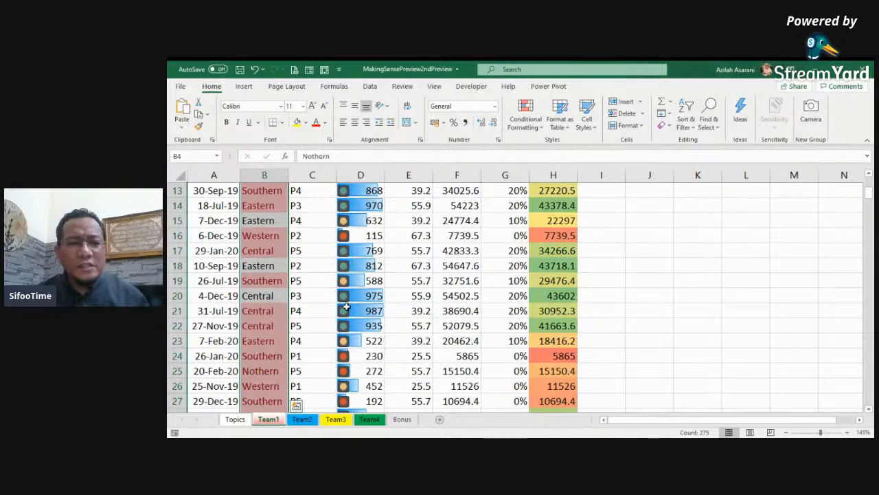
scroll(347, 307, "down", 17)
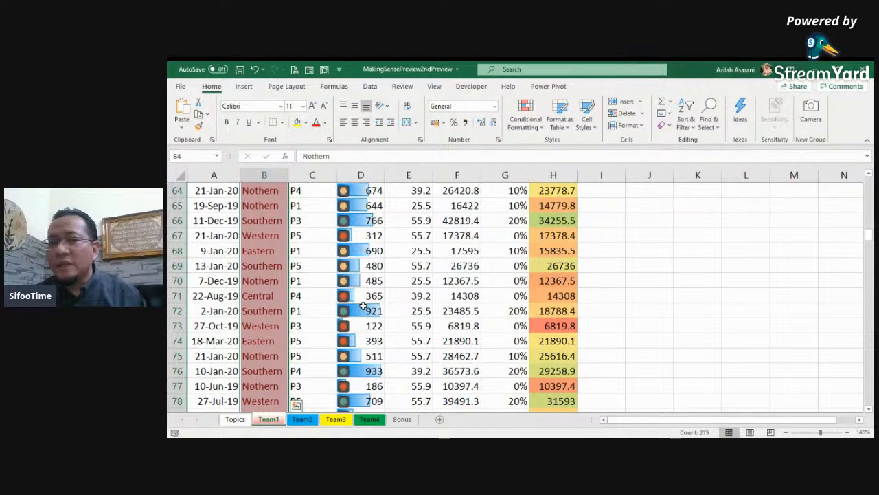
scroll(362, 307, "up", 17)
scroll(363, 306, "up", 4)
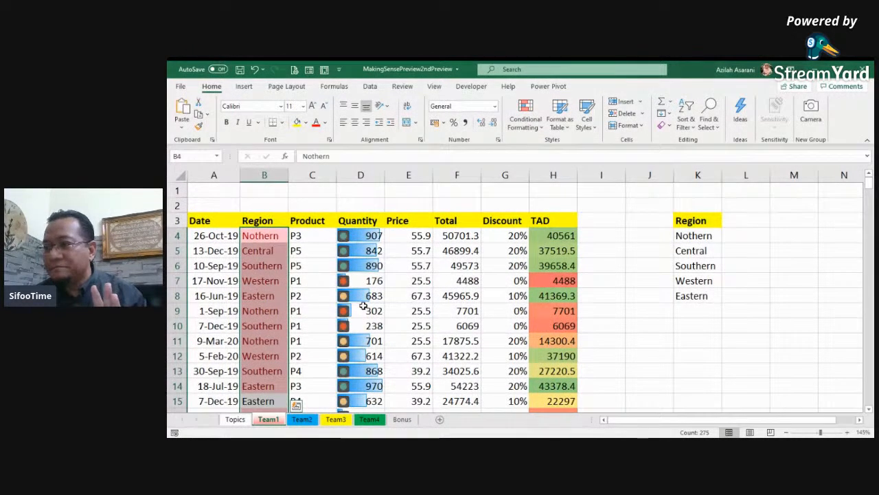
left_click(314, 312)
scroll(359, 291, "down", 11)
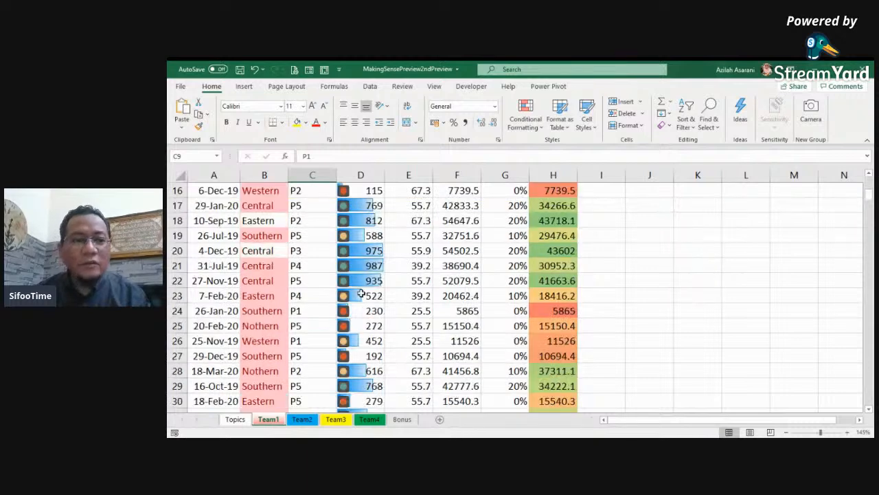
Step: Inspect the text of the Region entry in cell B41 in edit mode without changing it
left_click(281, 295)
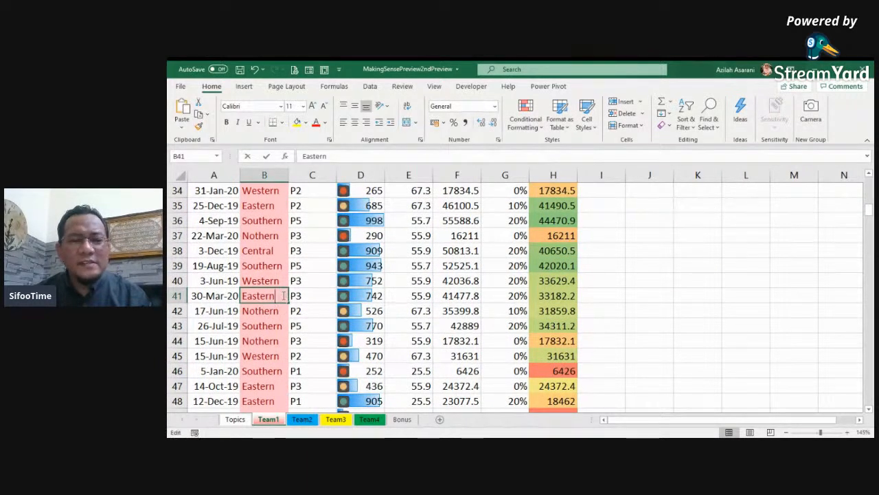
double_click(282, 296)
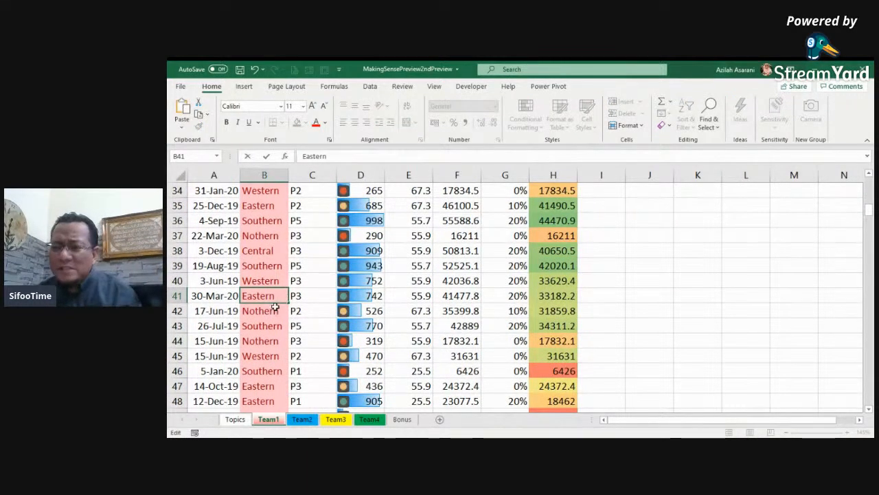
left_click(274, 309)
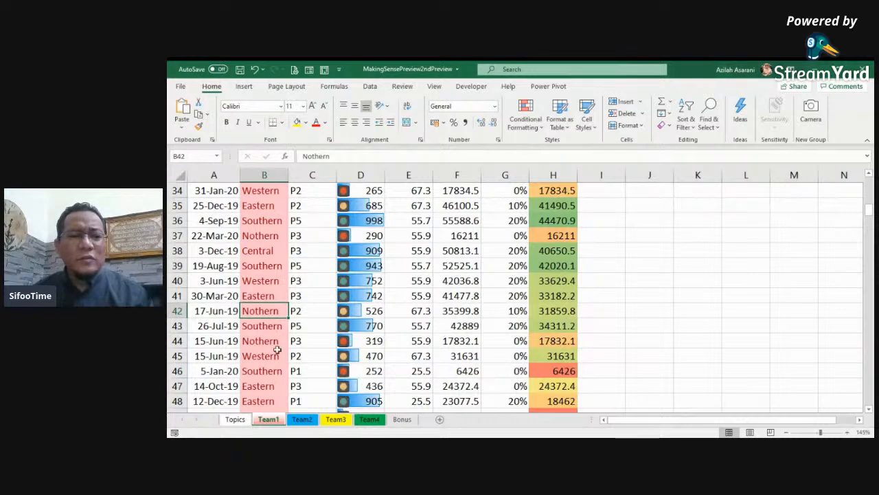
double_click(278, 295)
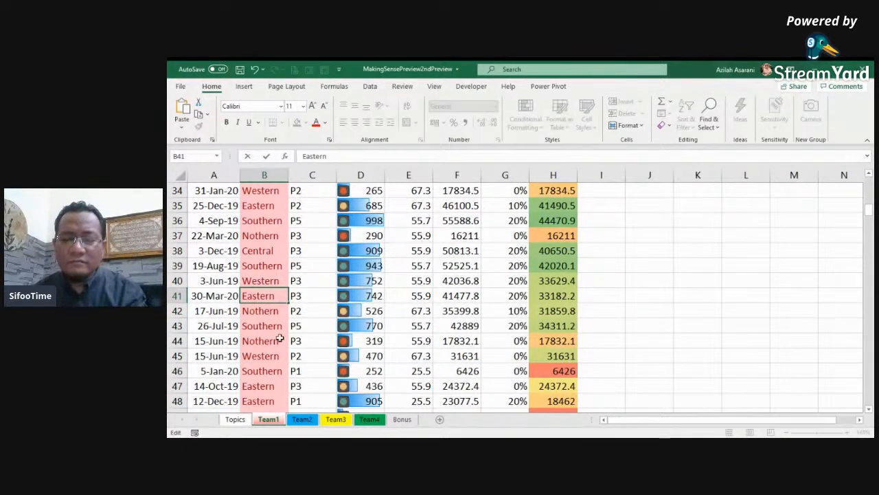
key("Return")
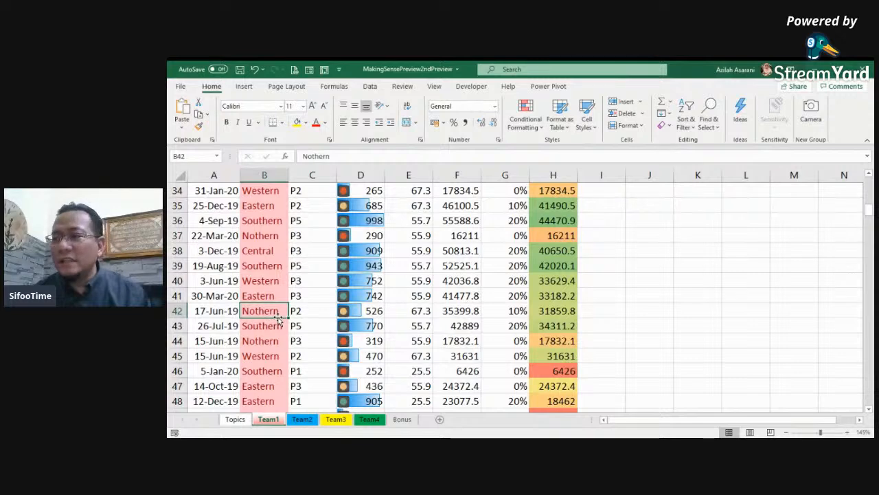
Step: Clear the conditional formatting rules from the Region entries from B4 to the last record
scroll(278, 316, "up", 11)
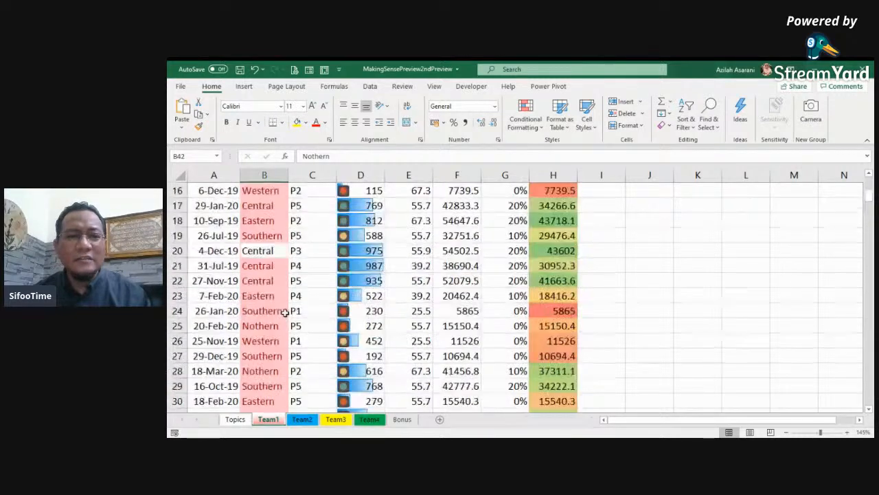
left_click(273, 236)
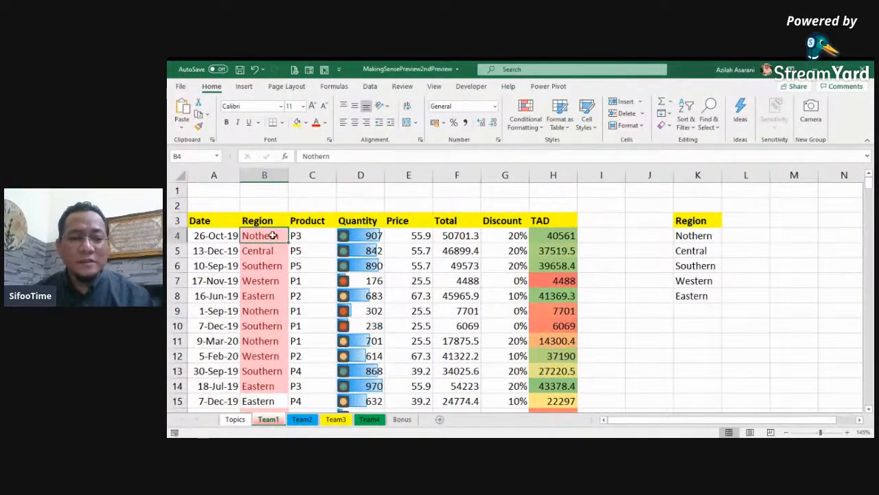
key("ctrl+shift+Down")
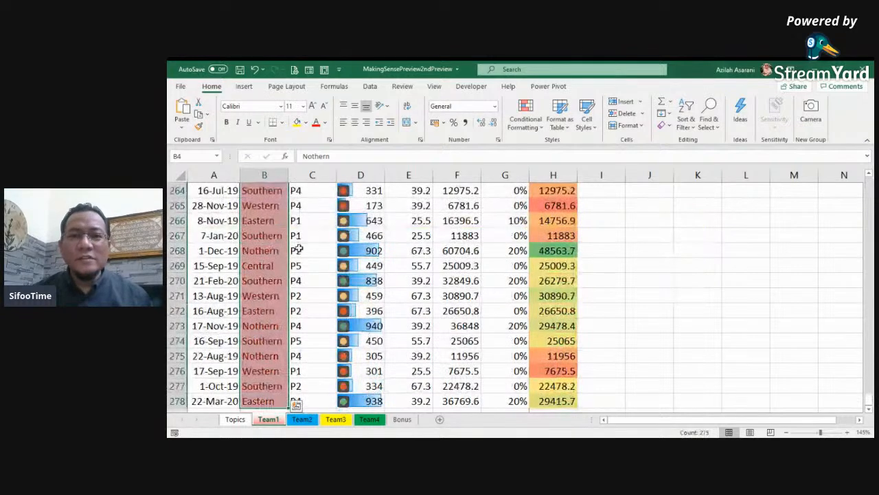
left_click(534, 117)
mouse_move(543, 154)
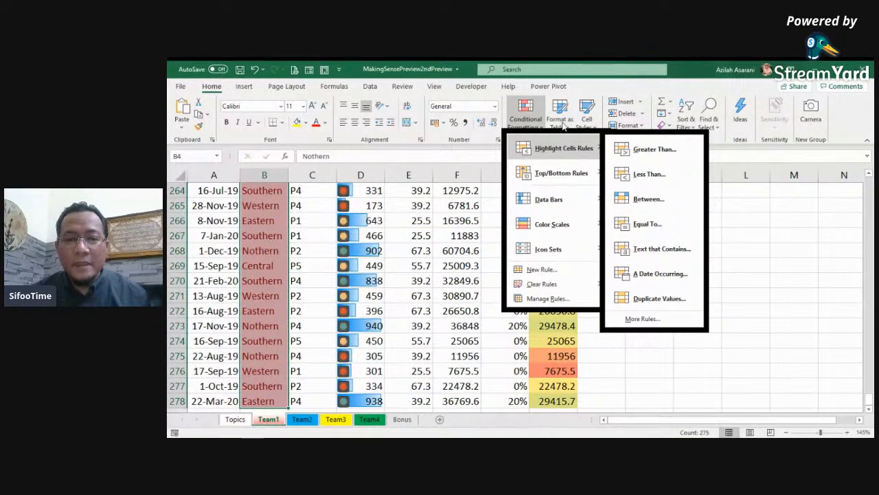
mouse_move(543, 284)
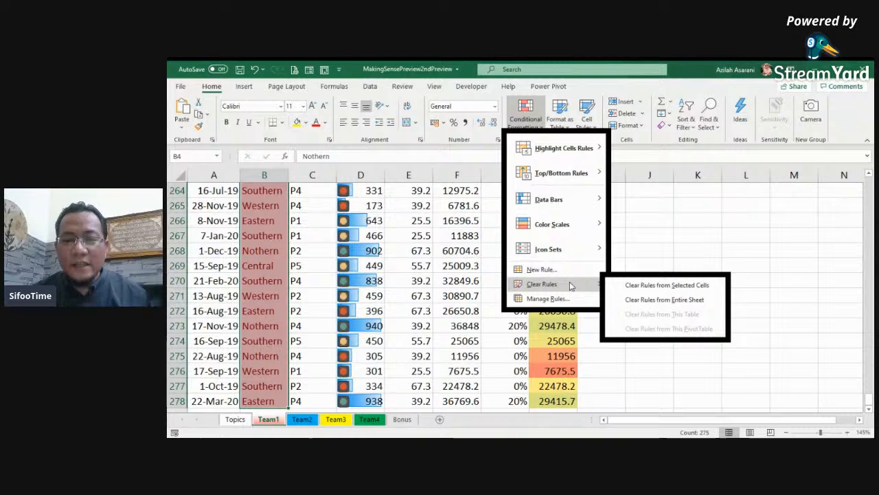
left_click(632, 285)
Step: Highlight unique values among the selected Region entries with Light Red Fill with Dark Red Text
left_click(528, 117)
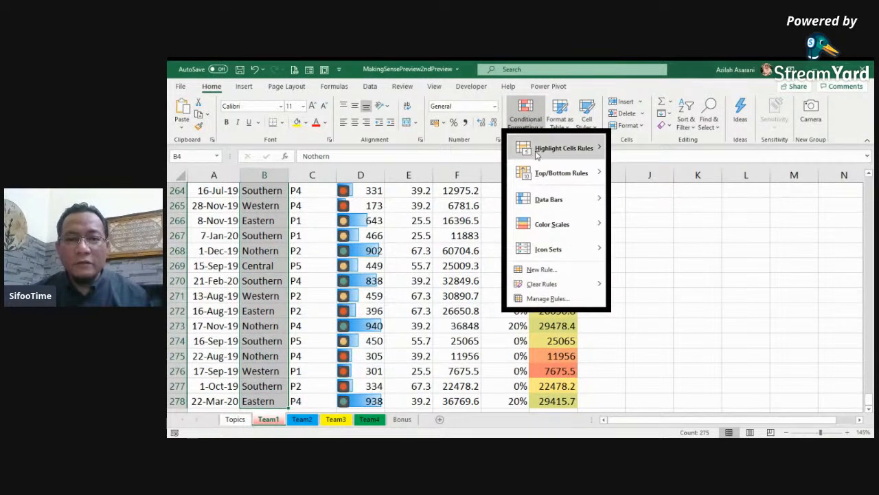
mouse_move(538, 154)
left_click(639, 298)
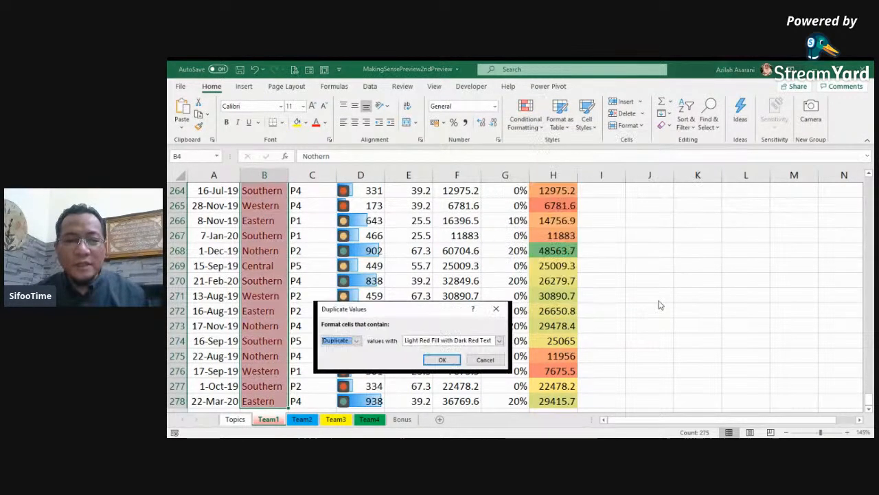
left_click(357, 341)
left_click(336, 358)
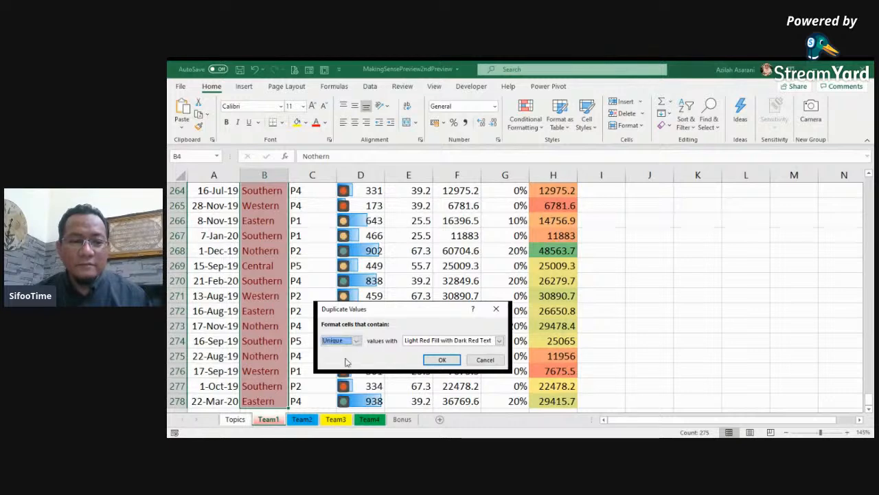
left_click(443, 361)
Step: Examine which entries down the Region column are shaded as unique values
scroll(309, 304, "up", 20)
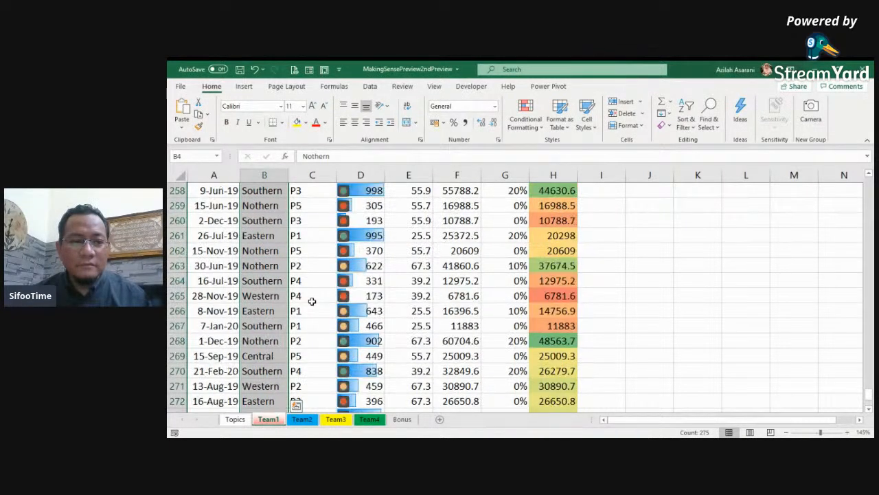
scroll(309, 299, "up", 20)
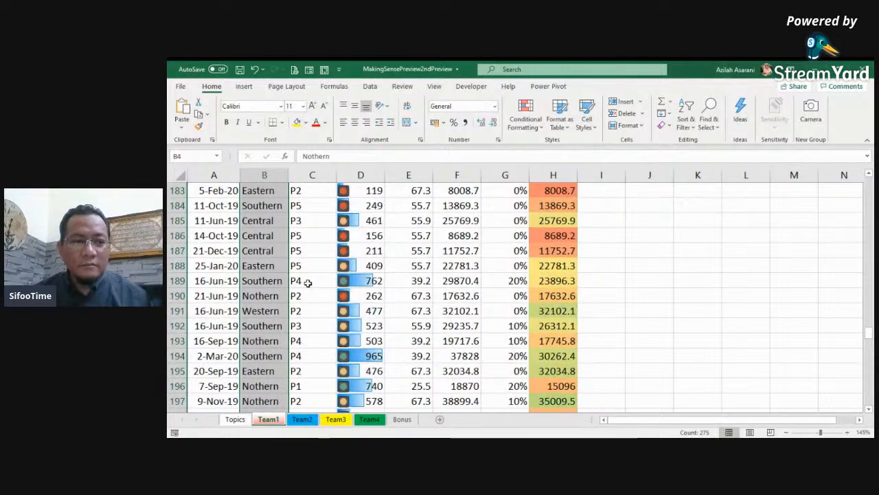
scroll(309, 279, "up", 2)
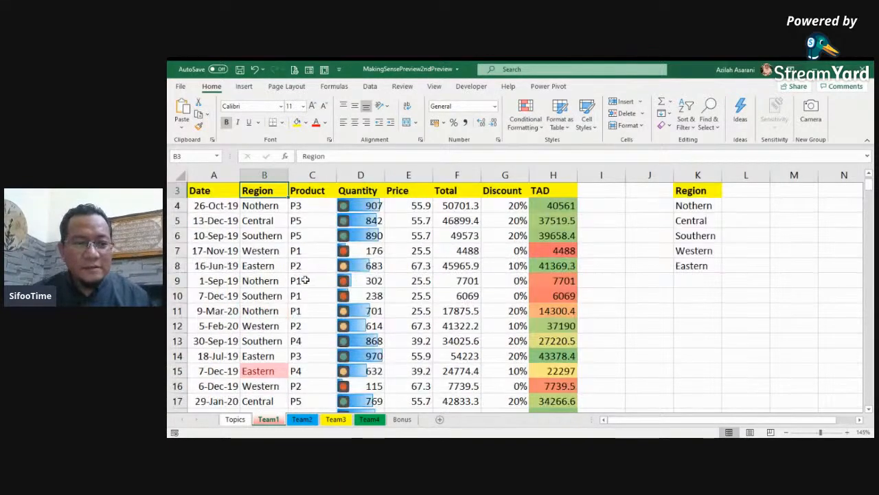
scroll(303, 281, "down", 8)
scroll(303, 280, "up", 8)
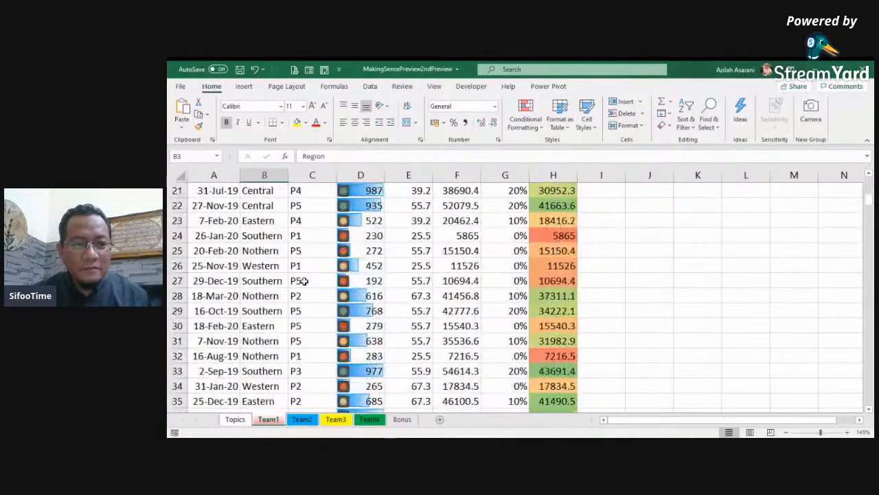
scroll(296, 287, "down", 3)
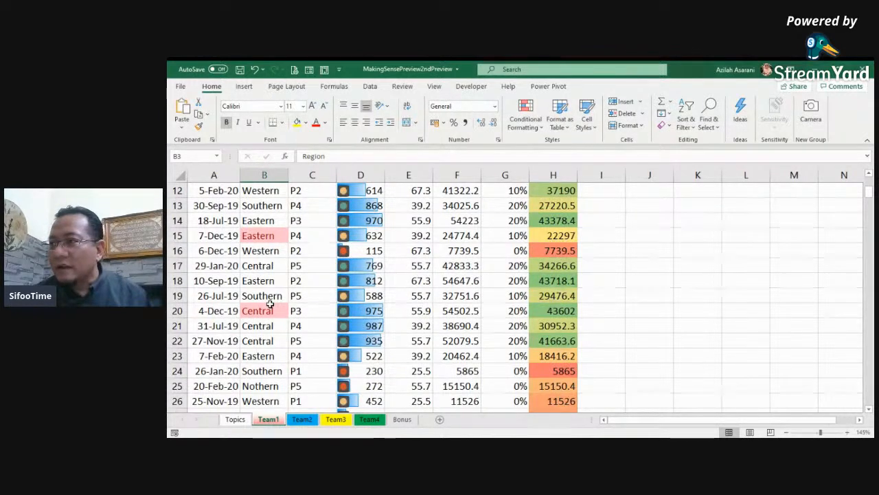
scroll(270, 303, "down", 2)
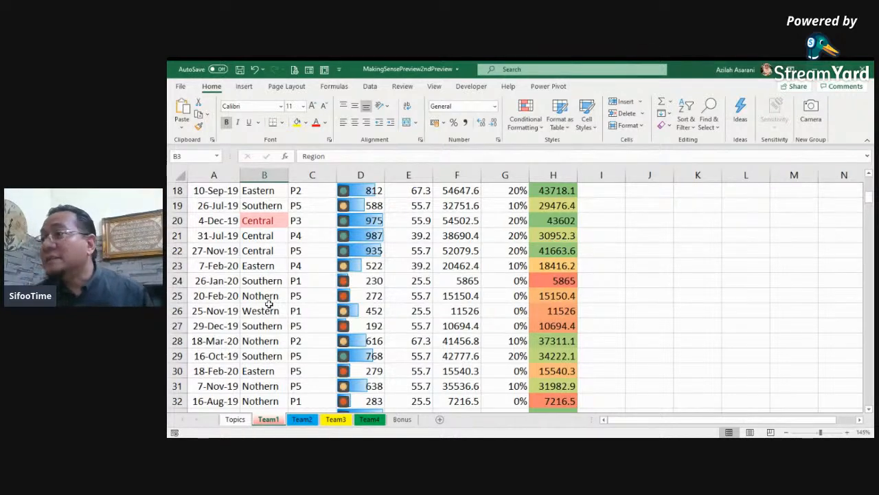
left_click(427, 239)
scroll(430, 245, "up", 6)
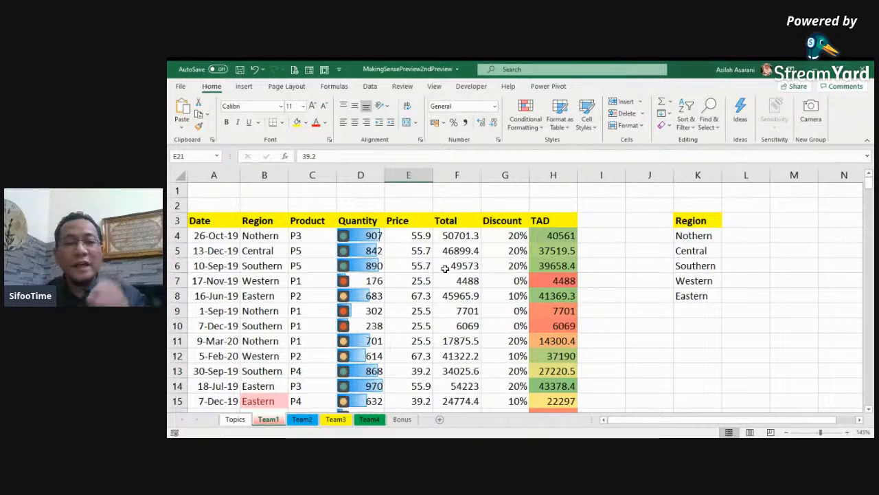
Step: Turn on filtering for the sales table's header row
left_click(460, 311)
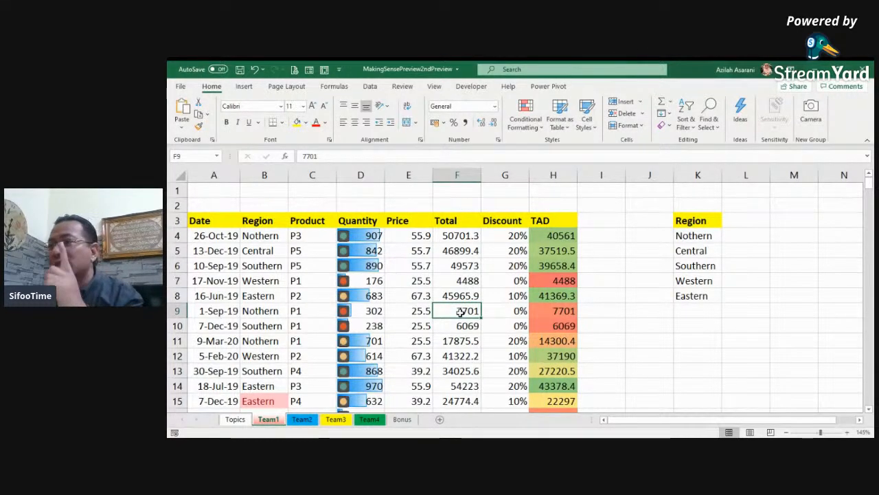
left_click(370, 86)
left_click(586, 117)
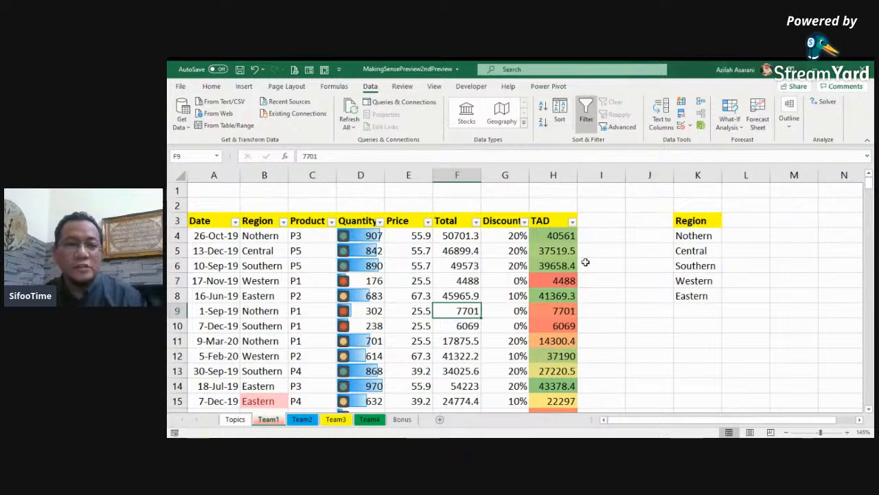
Step: Filter the Product column to show only P2 and P4
left_click(320, 283)
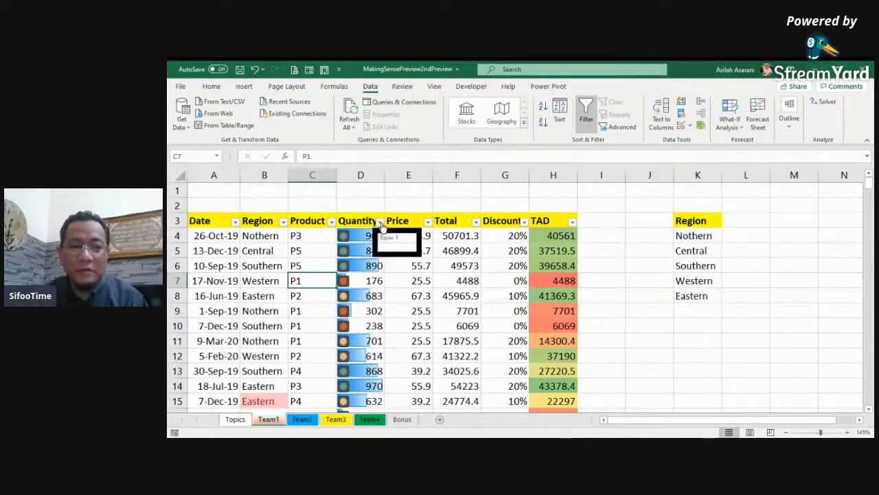
left_click(331, 221)
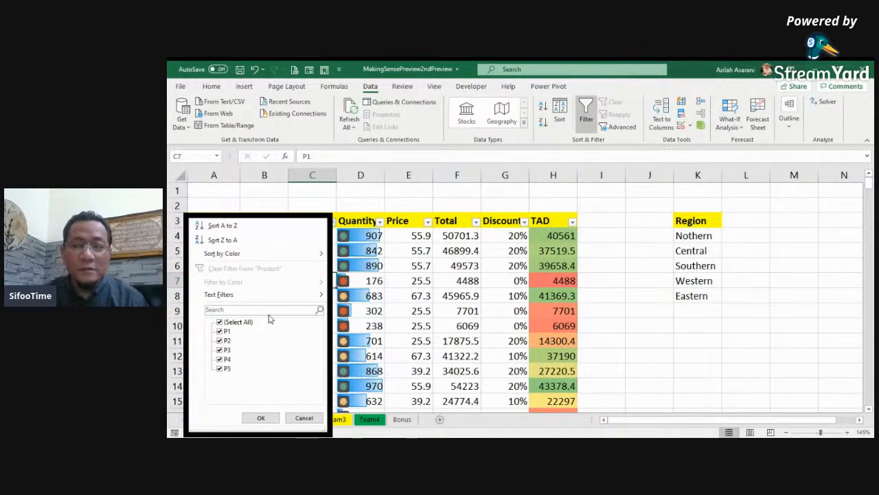
left_click(220, 322)
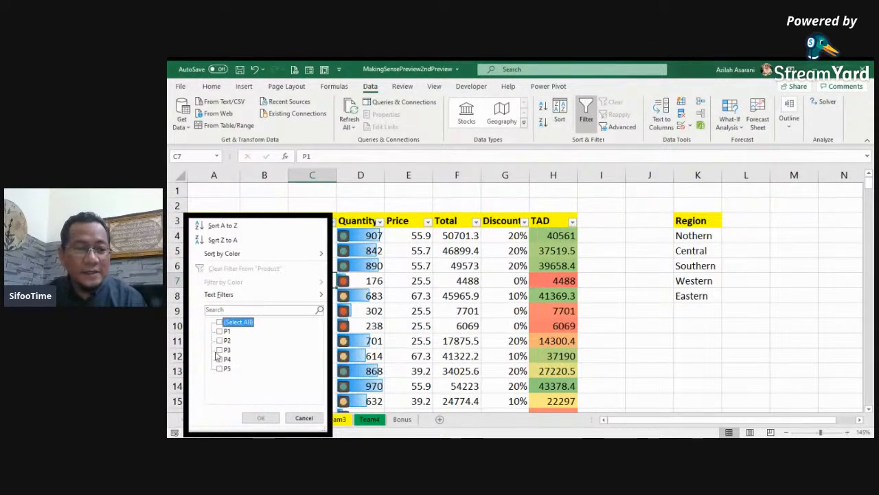
left_click(219, 359)
left_click(219, 340)
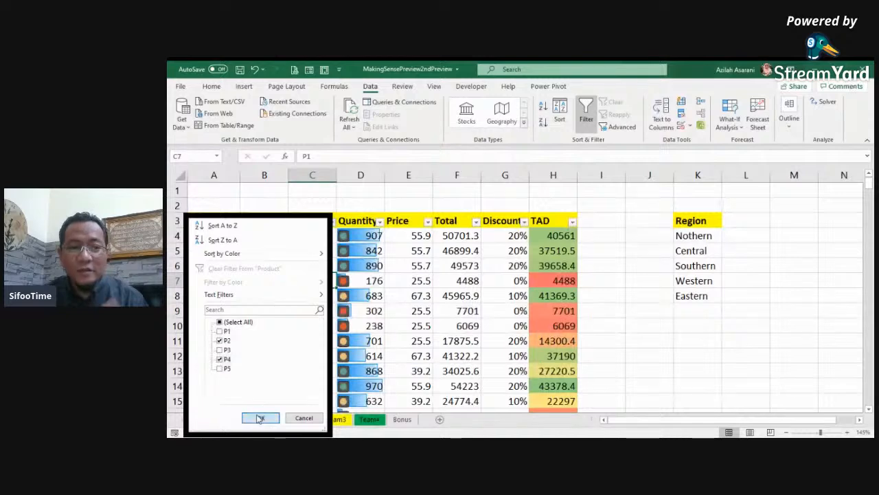
left_click(260, 417)
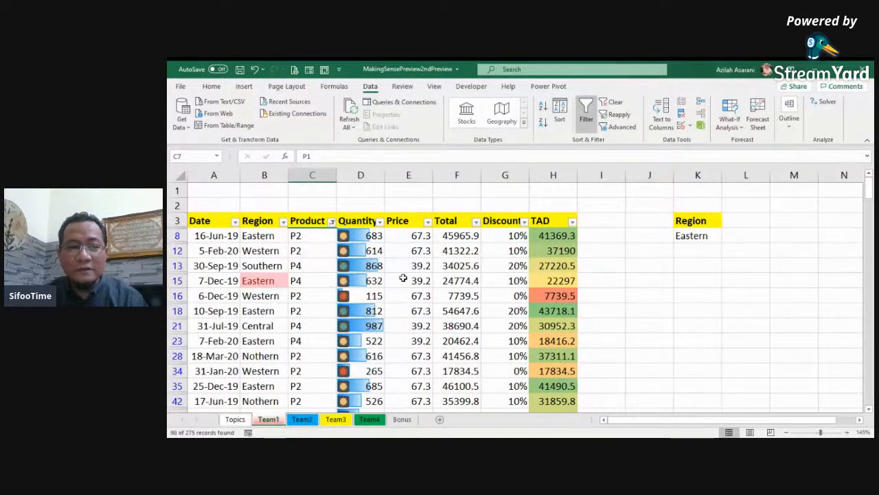
Step: Look over the filtered records and clear the filter from the Product column
scroll(403, 278, "down", 3)
scroll(405, 275, "up", 3)
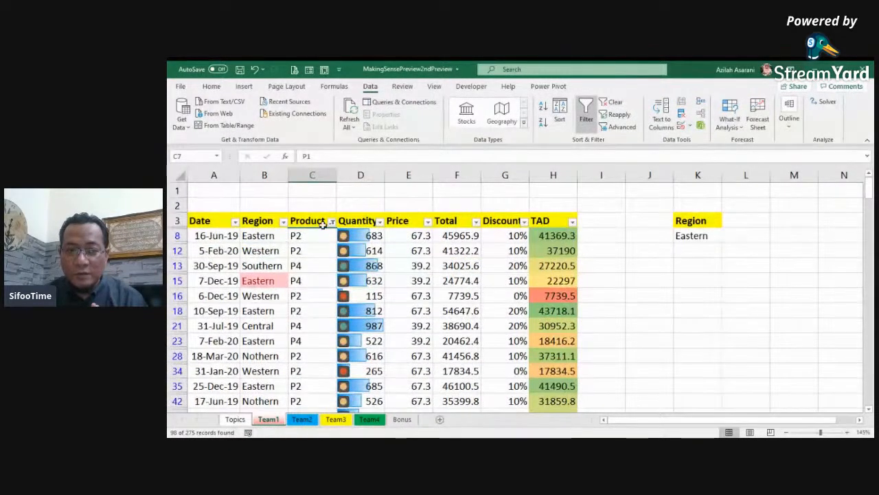
left_click(331, 221)
left_click(298, 268)
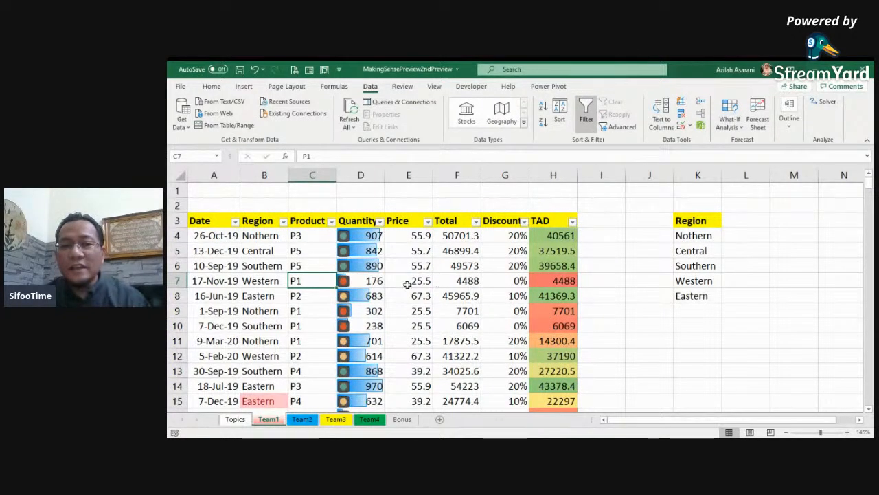
Step: Filter the Quantity column by the green traffic light icon and clear that filter again
left_click(378, 222)
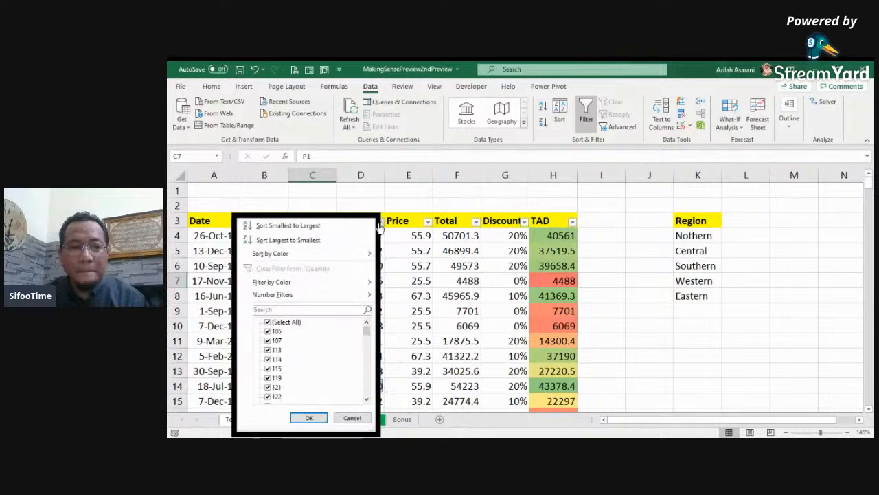
mouse_move(347, 280)
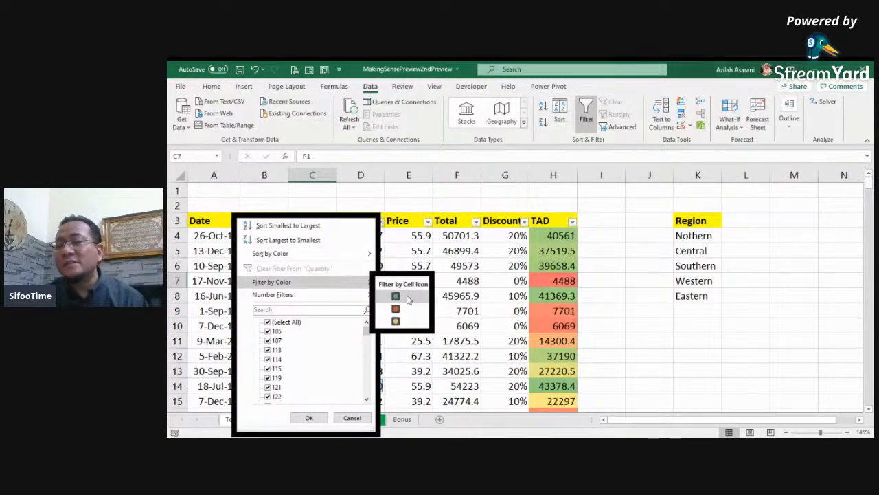
left_click(396, 296)
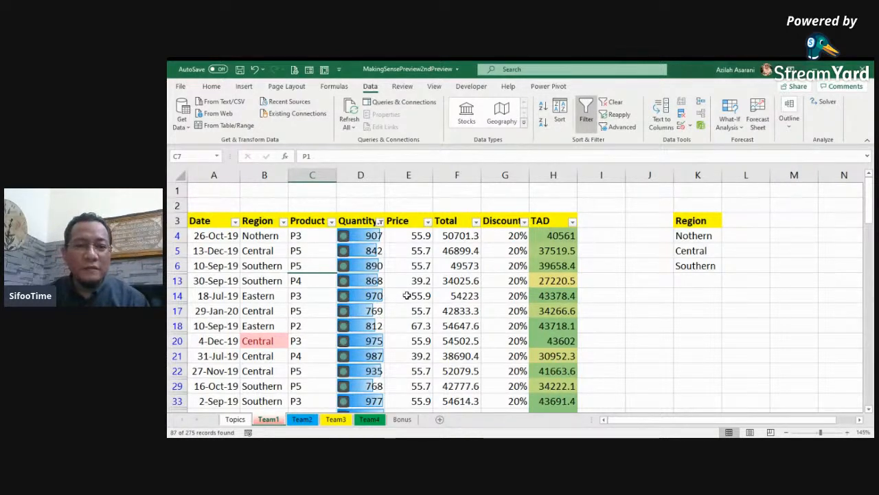
left_click(477, 293)
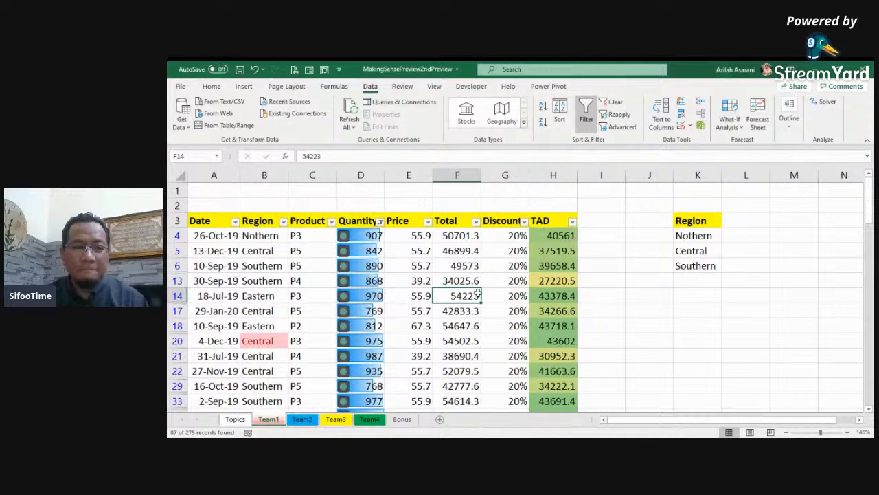
left_click(614, 102)
Step: View the custom begins-with filter for the Region column and the TAD column's filter options without applying either
left_click(305, 280)
left_click(282, 221)
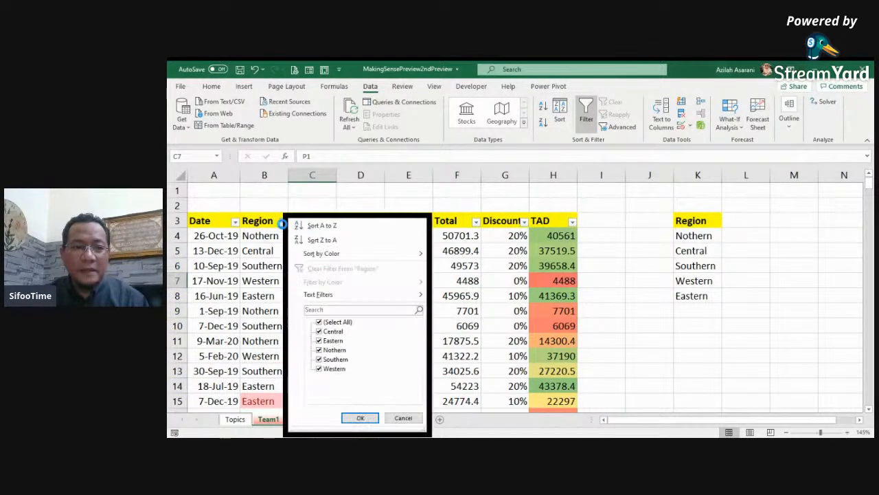
mouse_move(344, 293)
left_click(464, 327)
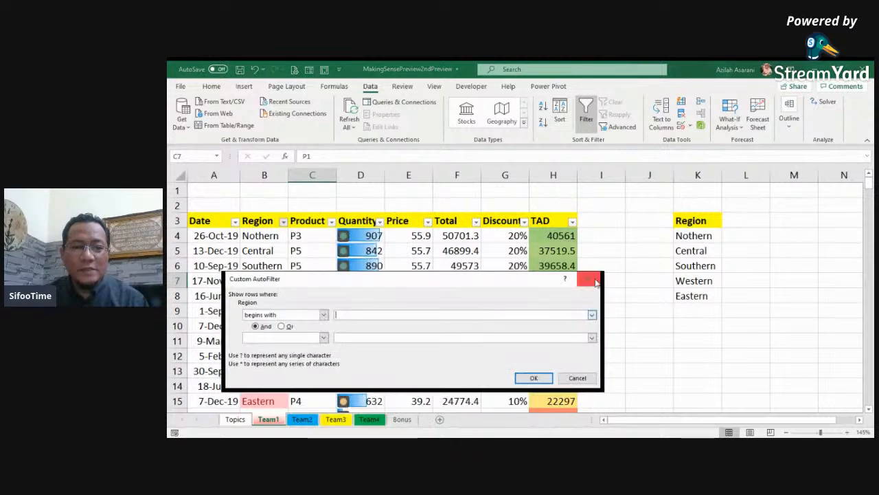
left_click(592, 283)
left_click(484, 327)
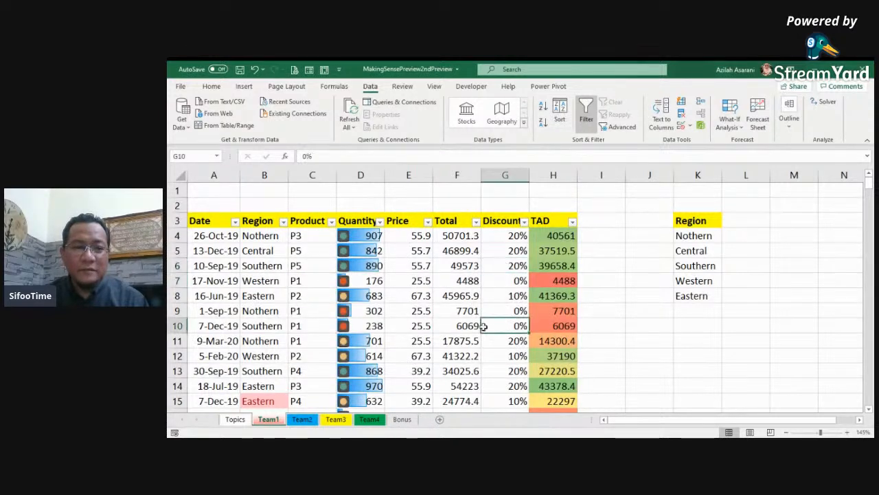
left_click(573, 221)
left_click(594, 289)
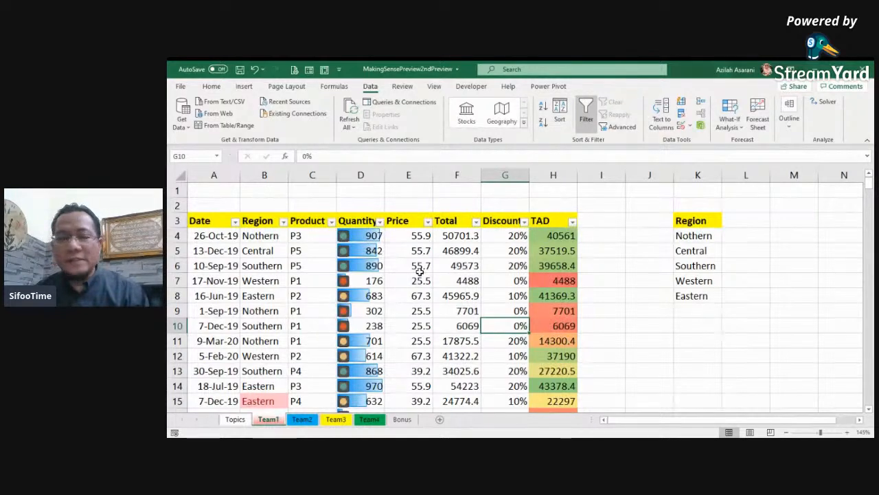
Step: Apply list data validation to all Region entries from B4 down, using =$K$4:$K$8 as the source
left_click(264, 235)
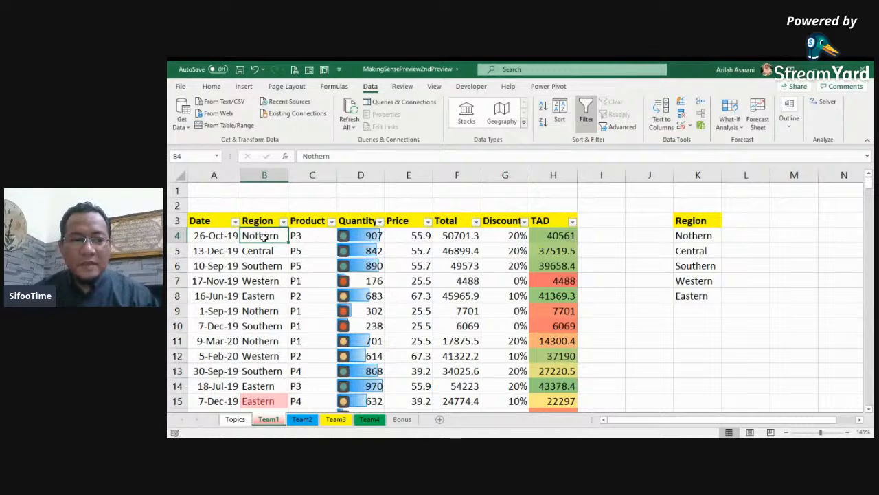
key("ctrl+shift+Down")
scroll(832, 318, "up", 17)
scroll(832, 318, "up", 14)
left_click_drag(870, 328, 870, 184)
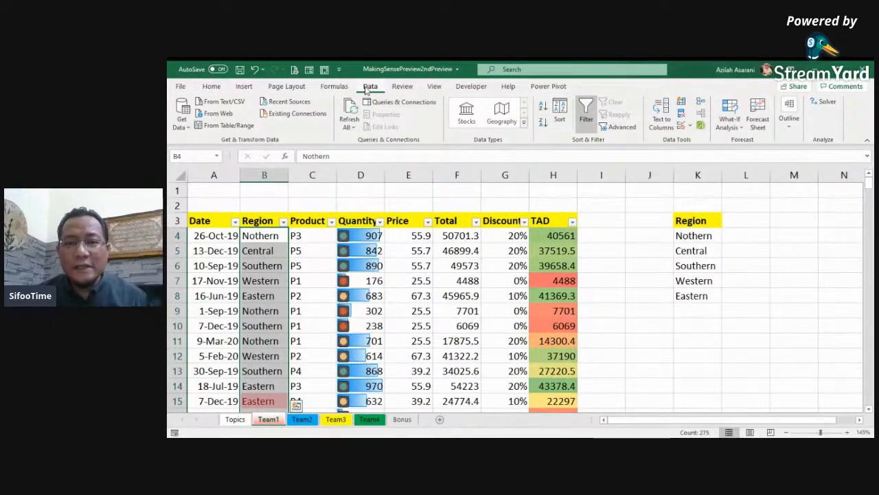
left_click(681, 128)
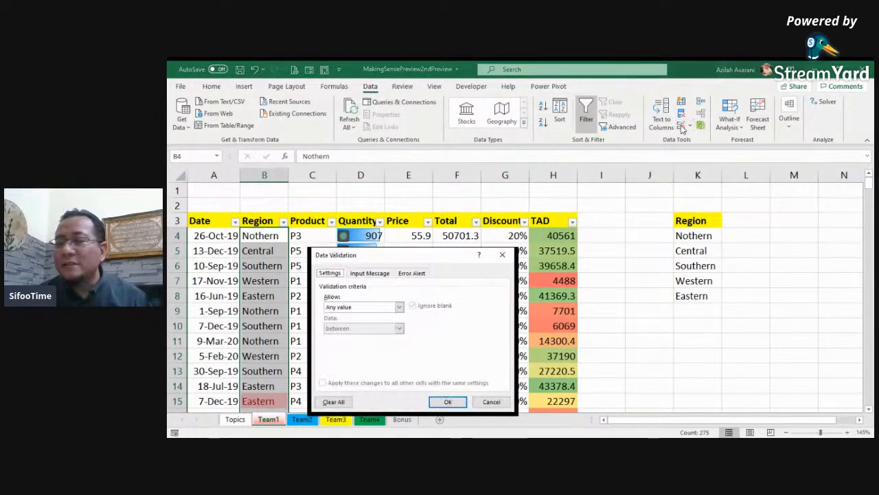
left_click(352, 307)
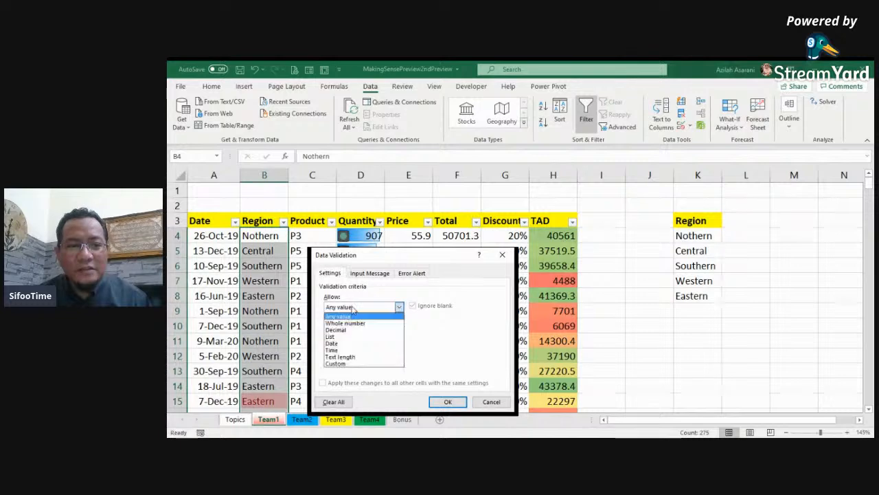
left_click(346, 337)
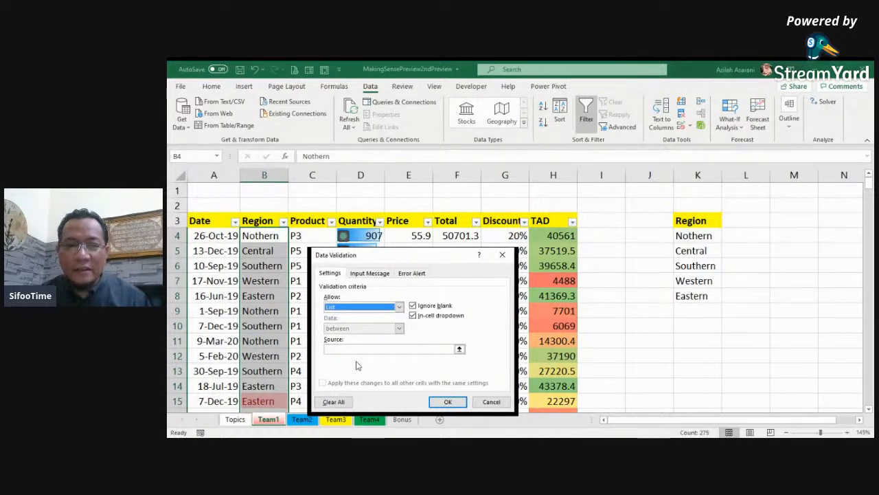
left_click(405, 348)
left_click_drag(700, 235, 704, 297)
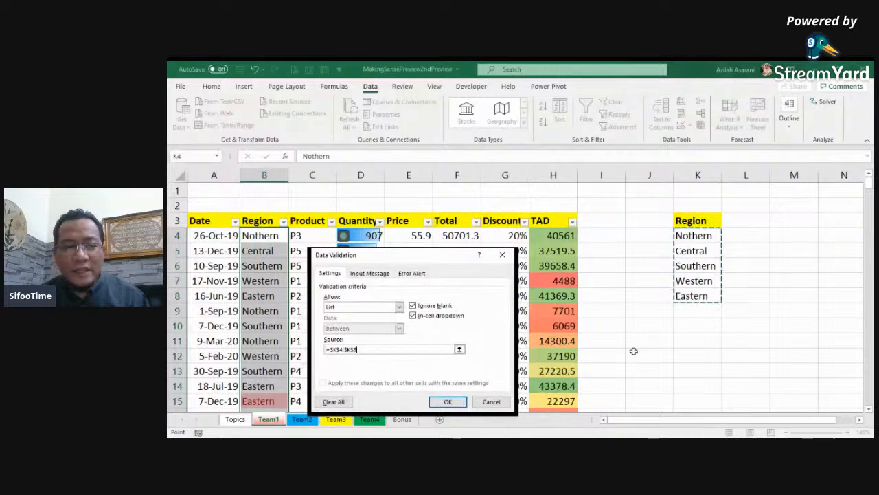
left_click(447, 402)
left_click(646, 280)
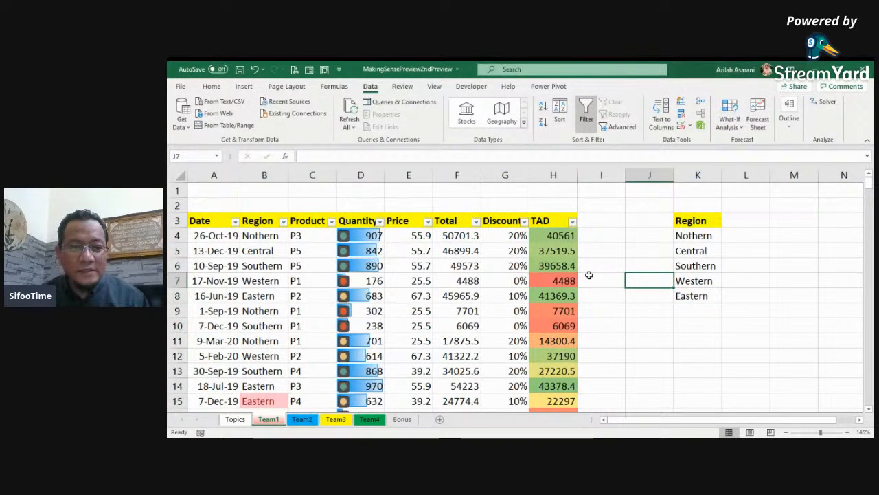
Step: Circle the invalid data on the sheet and look over the circled Region entries
scroll(589, 277, "down", 3)
scroll(611, 316, "up", 3)
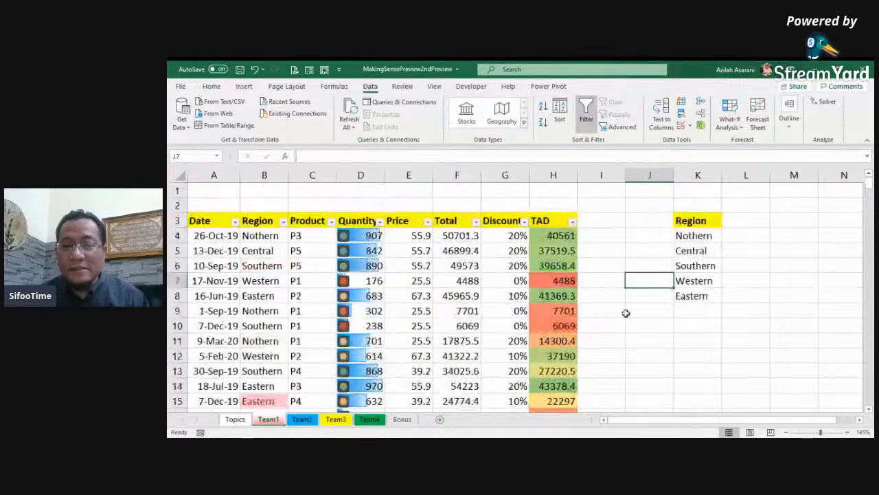
left_click(690, 127)
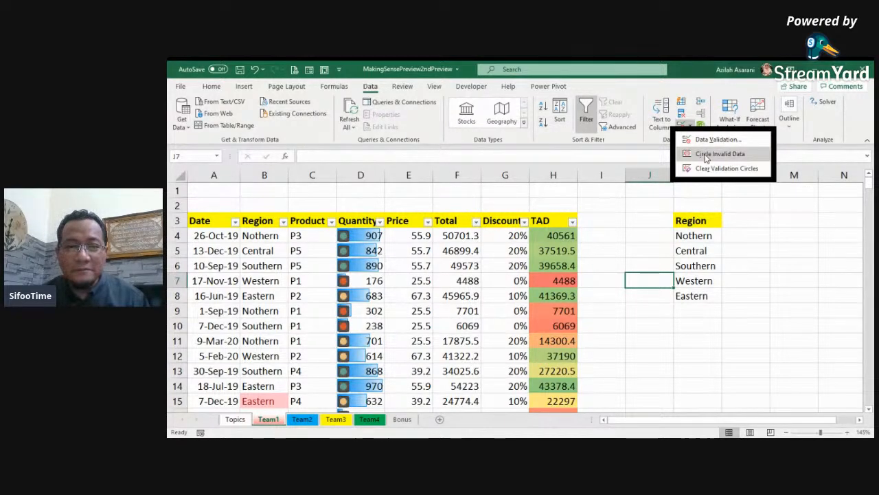
left_click(705, 155)
scroll(635, 246, "down", 4)
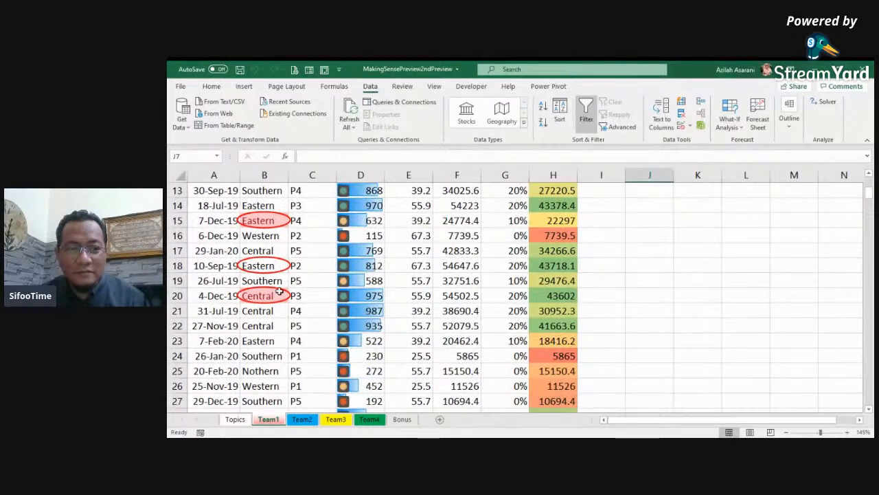
scroll(281, 292, "down", 4)
scroll(281, 301, "down", 7)
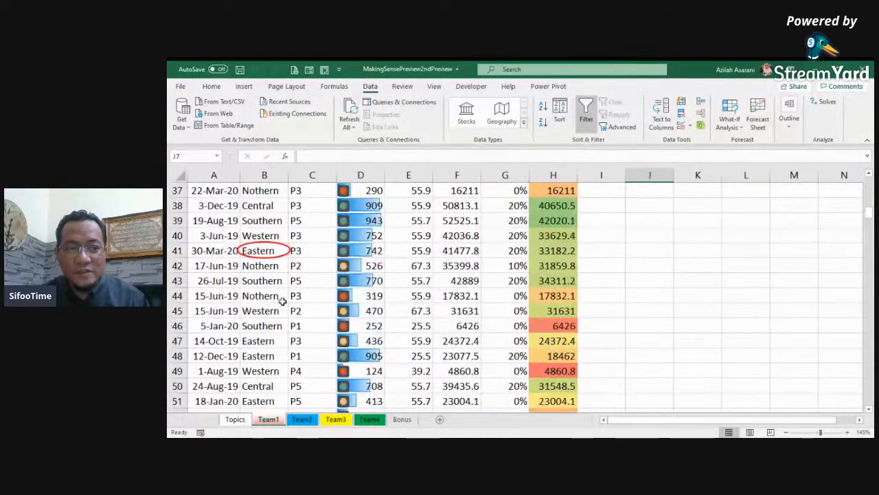
scroll(282, 300, "up", 5)
scroll(281, 301, "up", 6)
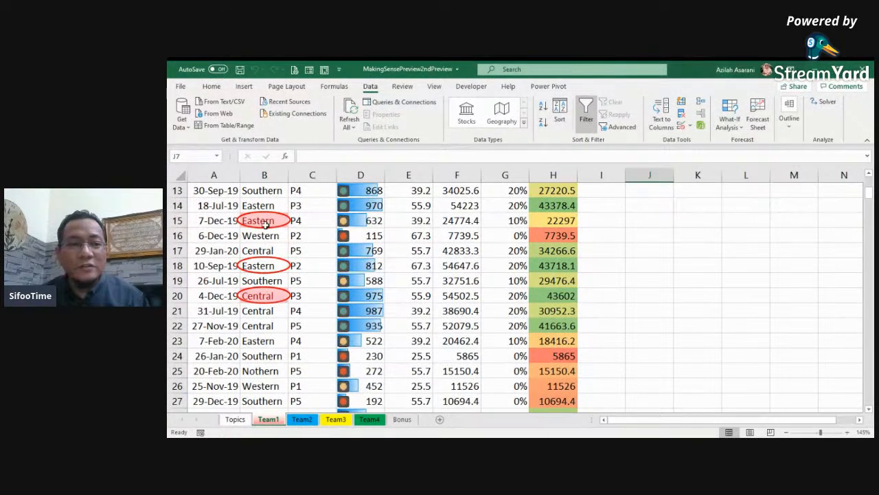
Step: Delete the trailing space after Eastern in B15, and try editing the entry in B18 before cancelling it
double_click(284, 219)
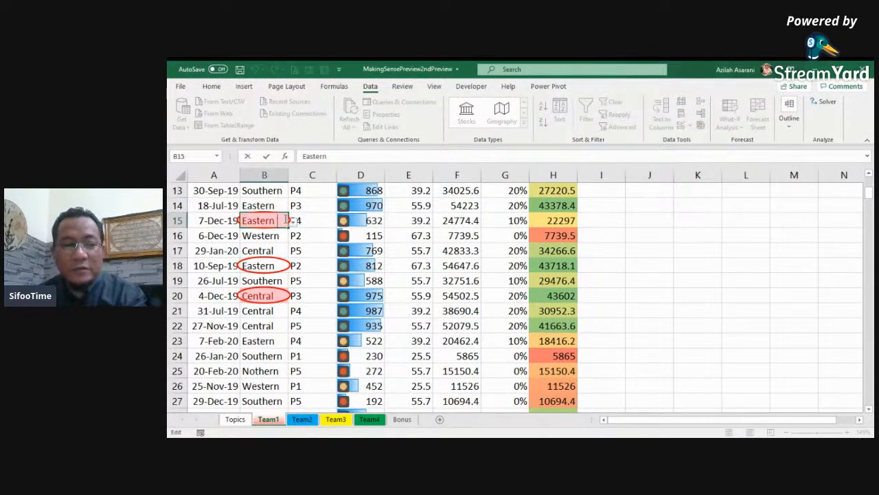
left_click(278, 265)
key("BackSpace")
left_click(278, 285)
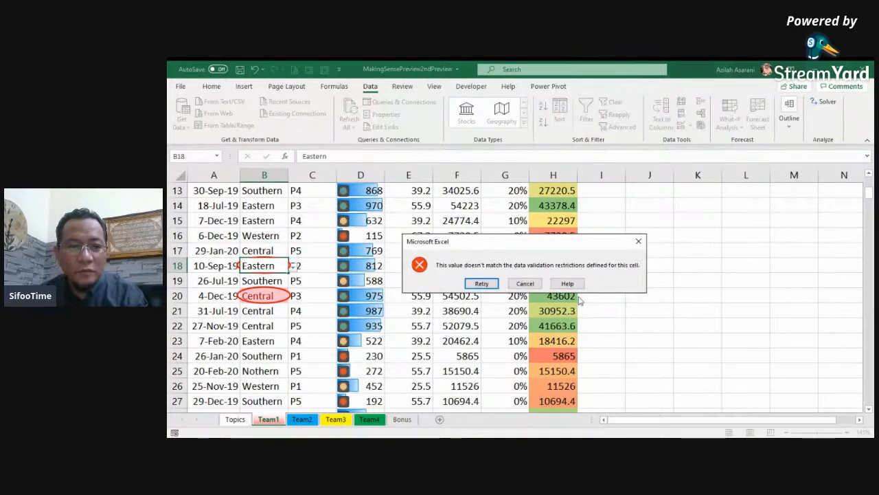
left_click(524, 283)
Step: Replace the circled Region entries with valid list values: Eastern in B18 and Central in B20
left_click(293, 267)
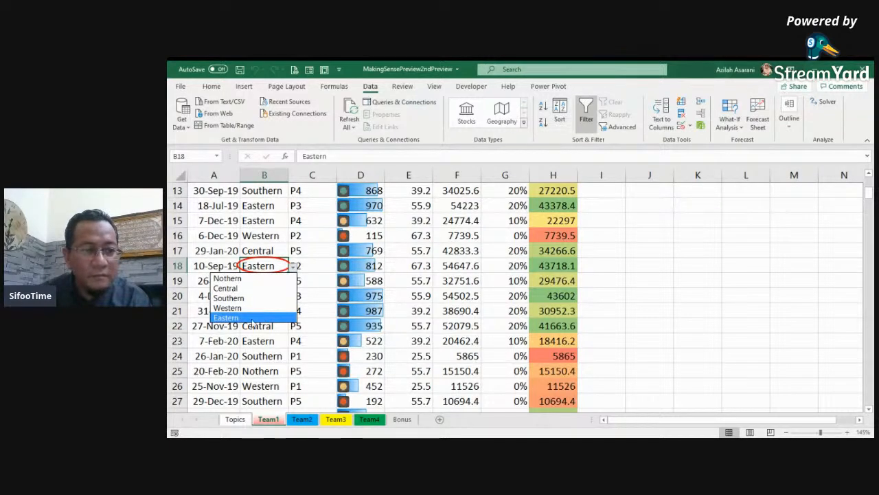
left_click(254, 316)
left_click(283, 295)
left_click(293, 296)
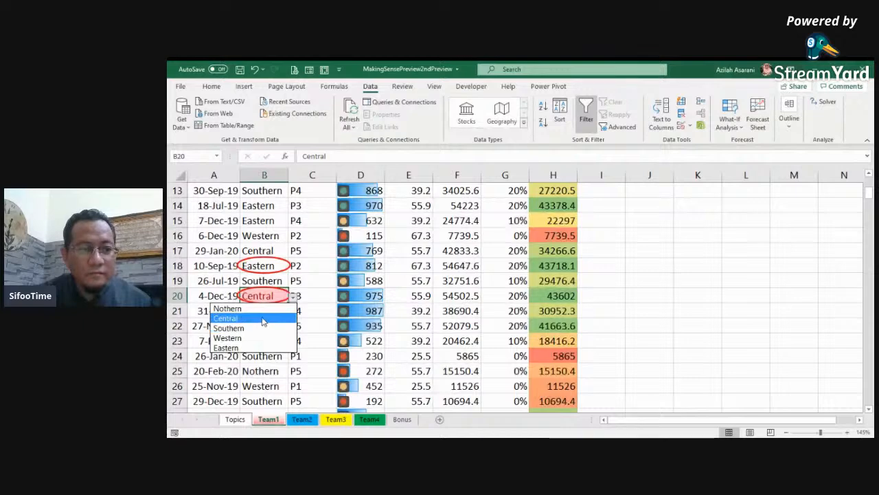
left_click(263, 319)
left_click(542, 269)
Step: Circle the invalid data again and find the next circled Region entry further down
scroll(700, 193, "up", 4)
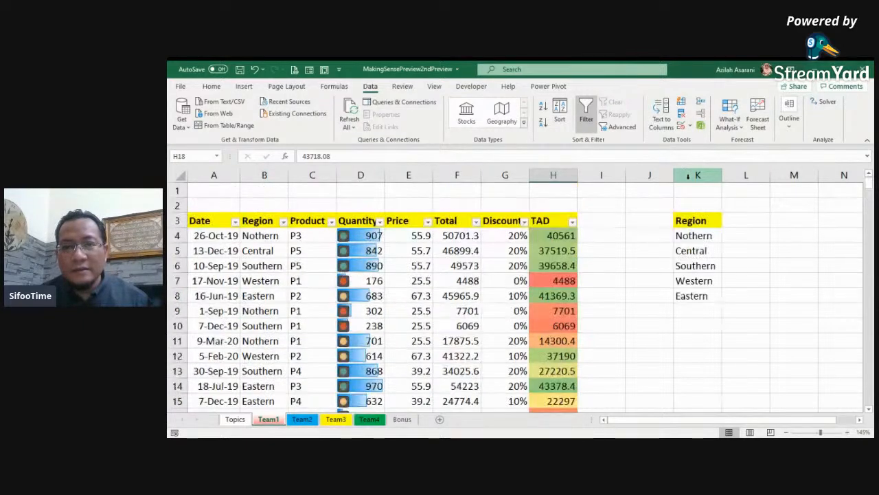
left_click(689, 126)
left_click(700, 156)
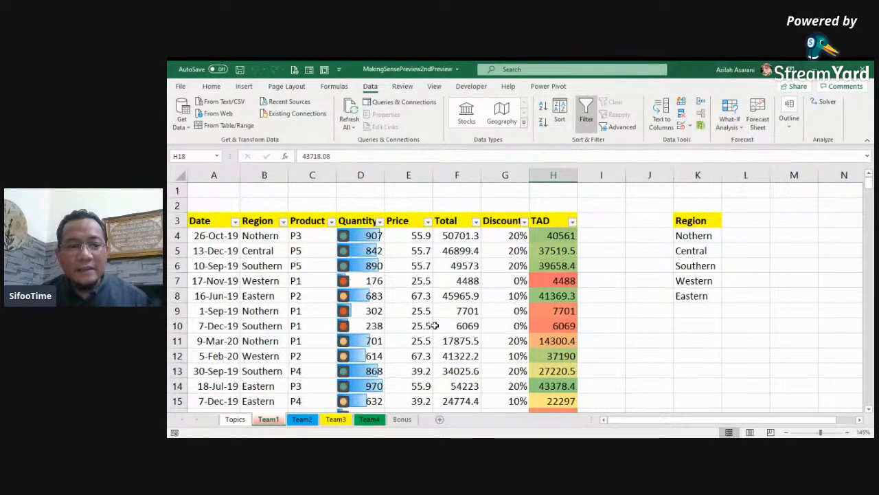
scroll(434, 325, "down", 4)
scroll(435, 326, "down", 8)
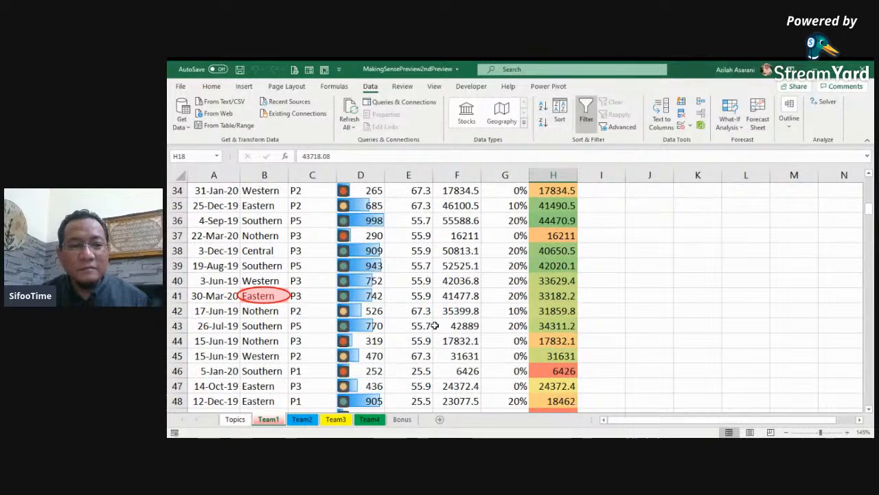
Step: Replace the circled Region entry in B41 with Eastern from its validation list
left_click(261, 251)
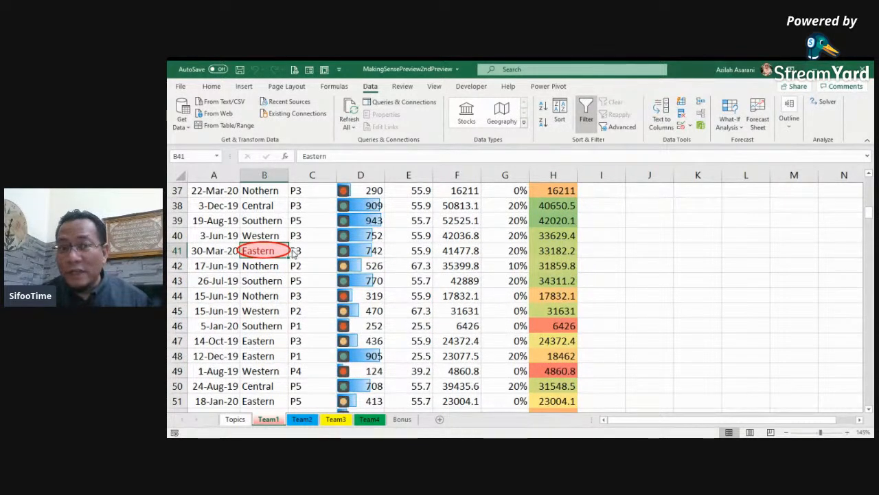
left_click(293, 251)
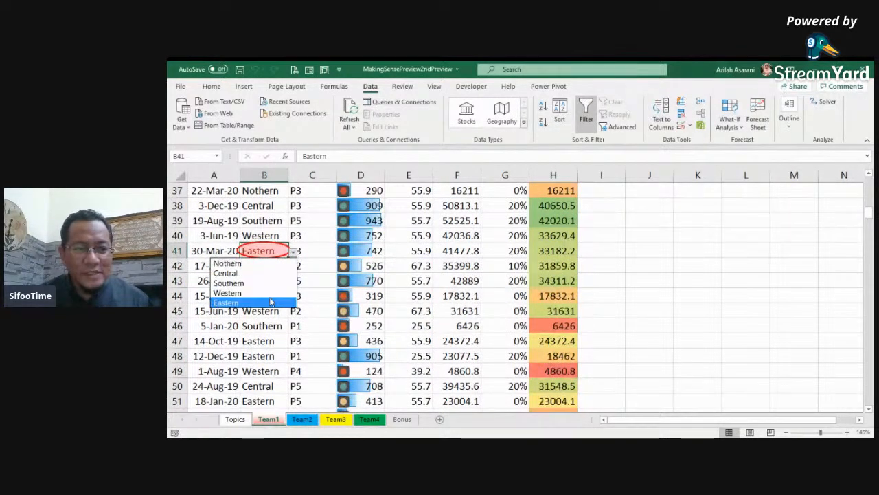
left_click(226, 302)
left_click(409, 266)
Step: Refresh the invalid data circles to recheck the corrected Region column
left_click(690, 127)
left_click(692, 154)
left_click(465, 310)
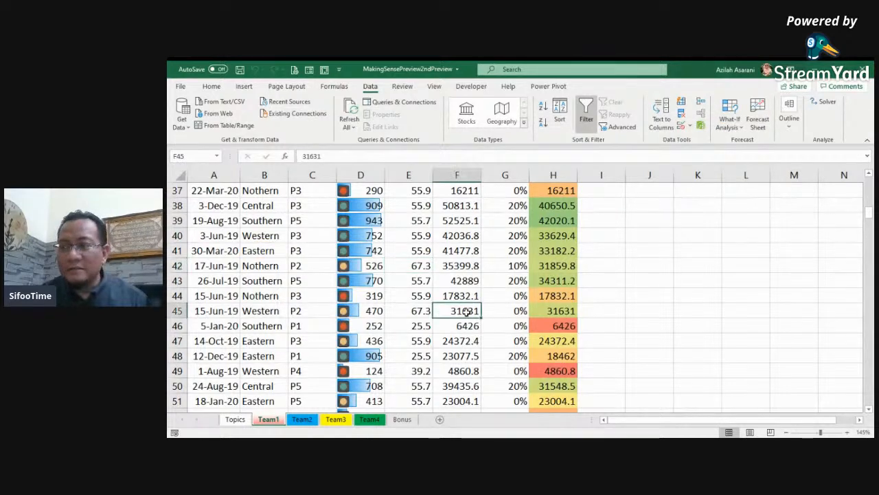
Step: Examine the Region column through the records for any remaining circled entries and return to the top of the sheet
scroll(466, 312, "up", 2)
scroll(466, 311, "up", 10)
scroll(465, 311, "down", 11)
scroll(465, 311, "down", 1)
scroll(465, 310, "up", 6)
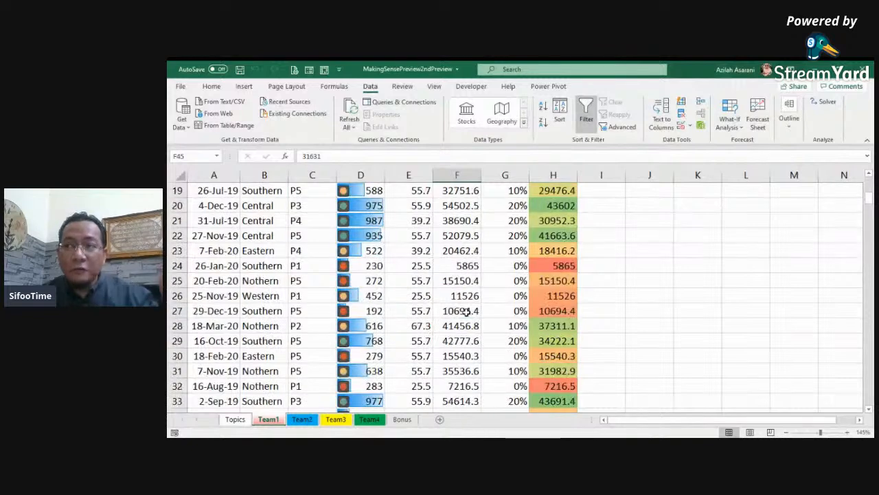
scroll(465, 310, "down", 5)
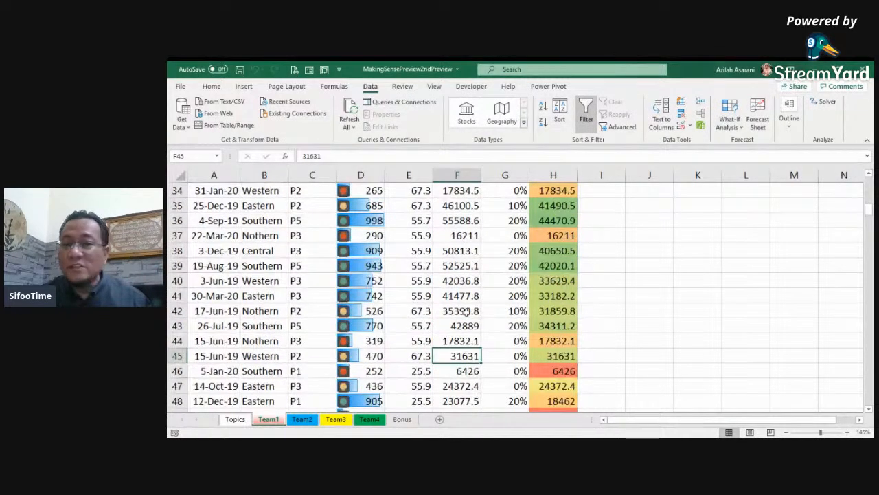
scroll(465, 310, "down", 19)
scroll(465, 311, "down", 10)
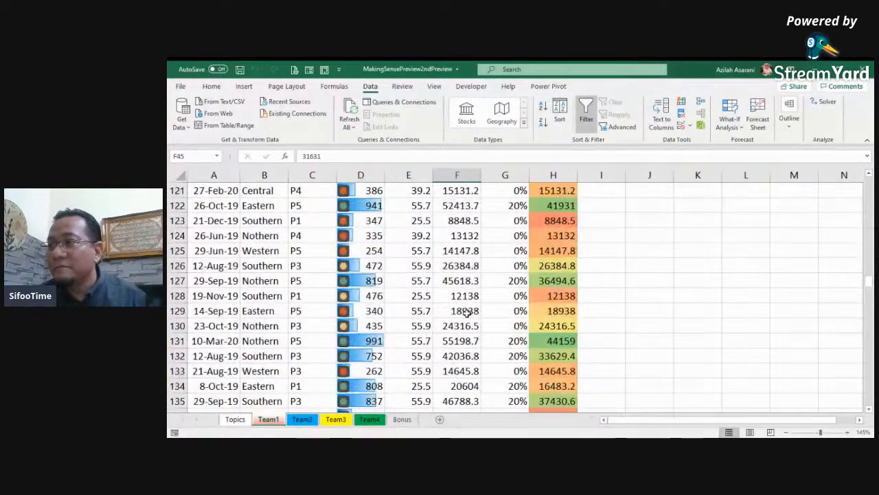
scroll(466, 311, "down", 10)
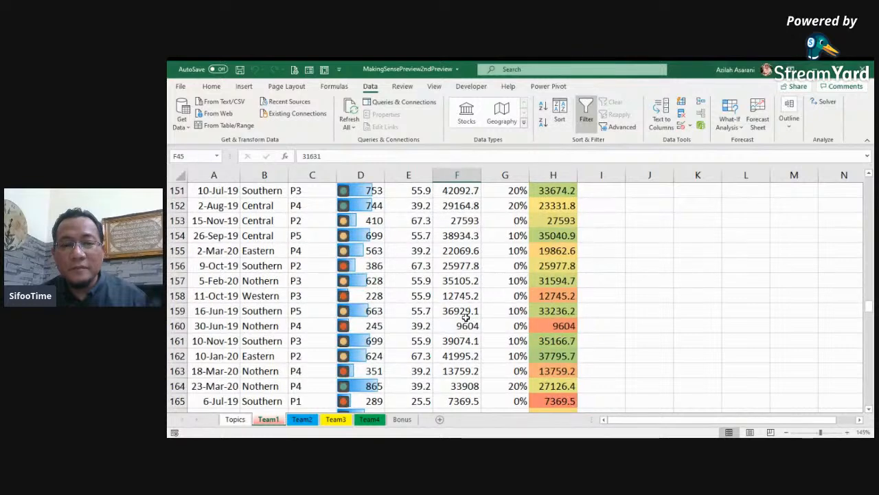
scroll(466, 311, "up", 6)
left_click_drag(870, 294, 866, 182)
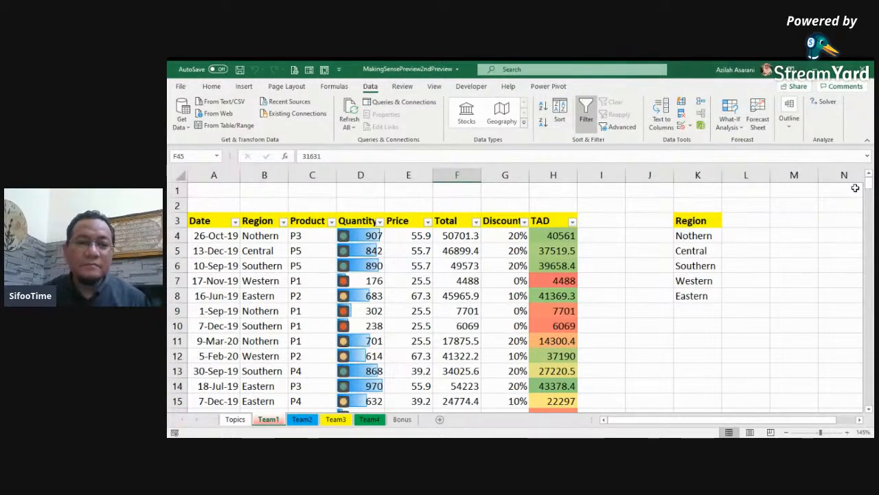
Step: Turn off the filter on the sales data headers
left_click(413, 280)
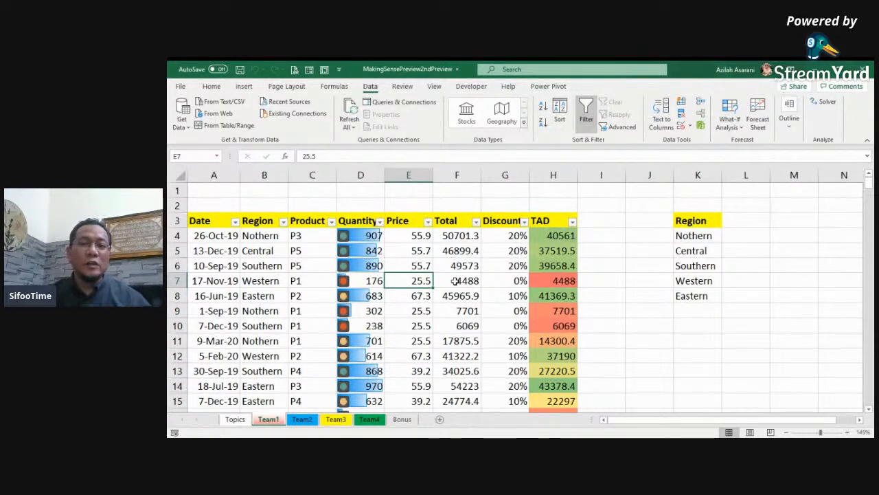
left_click(587, 107)
left_click(442, 280)
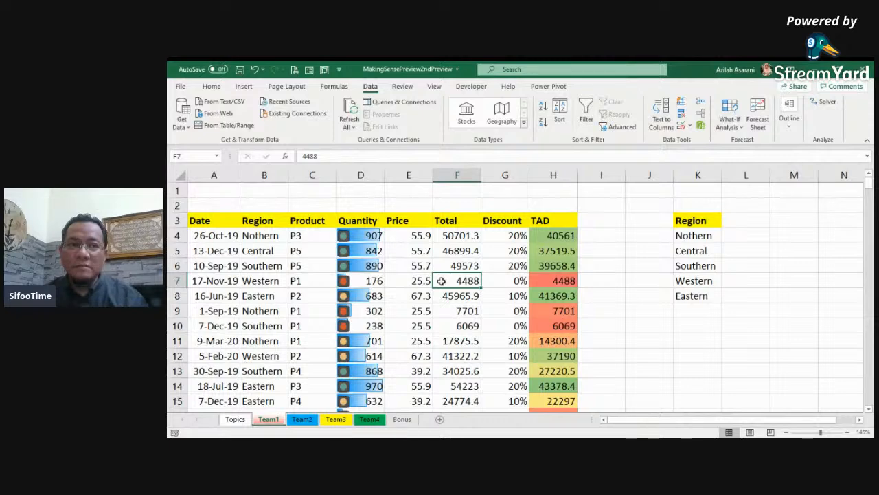
left_click(443, 310)
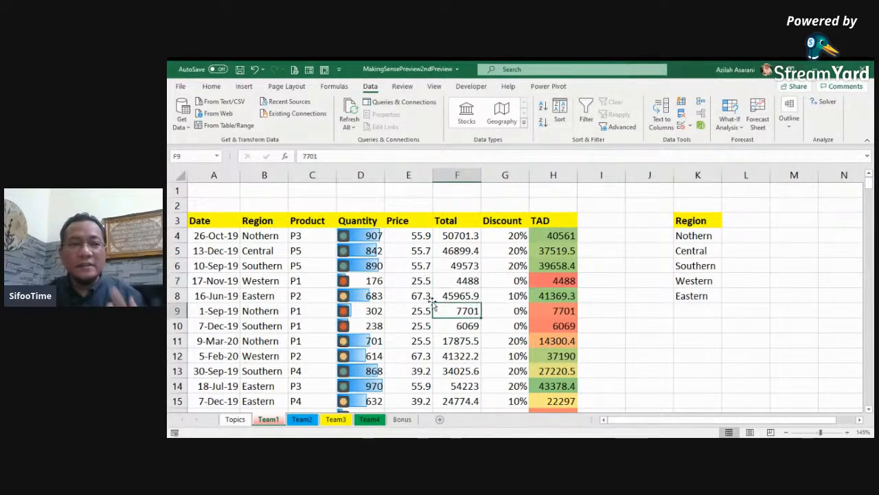
Step: Format the sales data as a table with headers, using the blue bordered style from the Light group
left_click(211, 86)
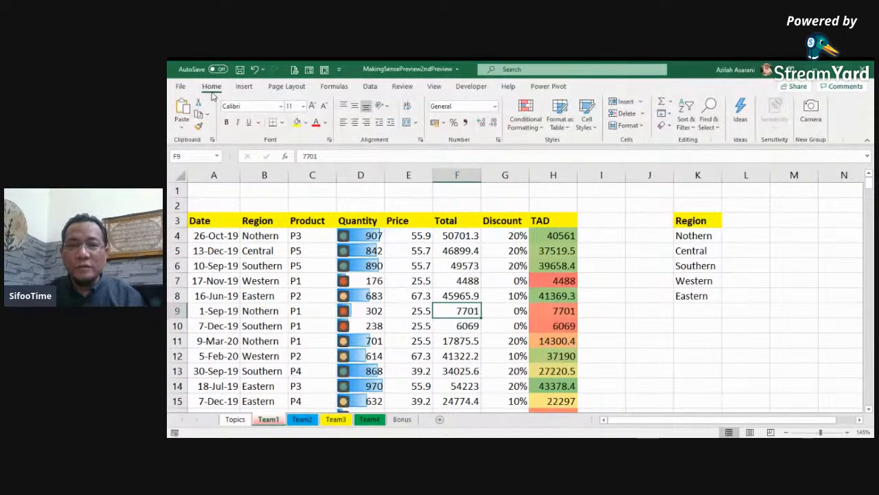
left_click(556, 115)
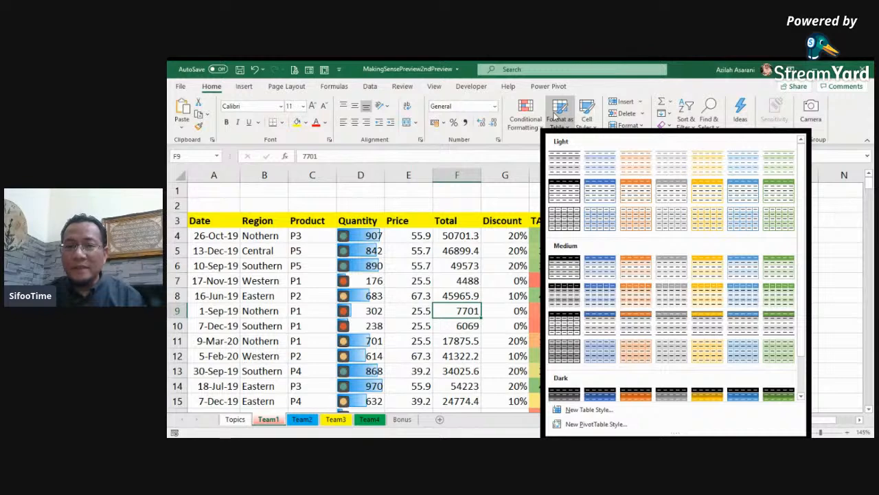
left_click(747, 218)
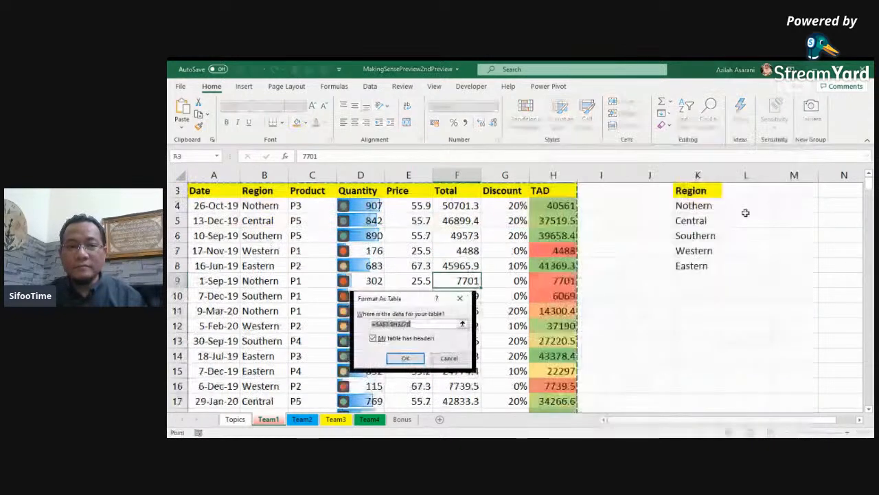
left_click(419, 364)
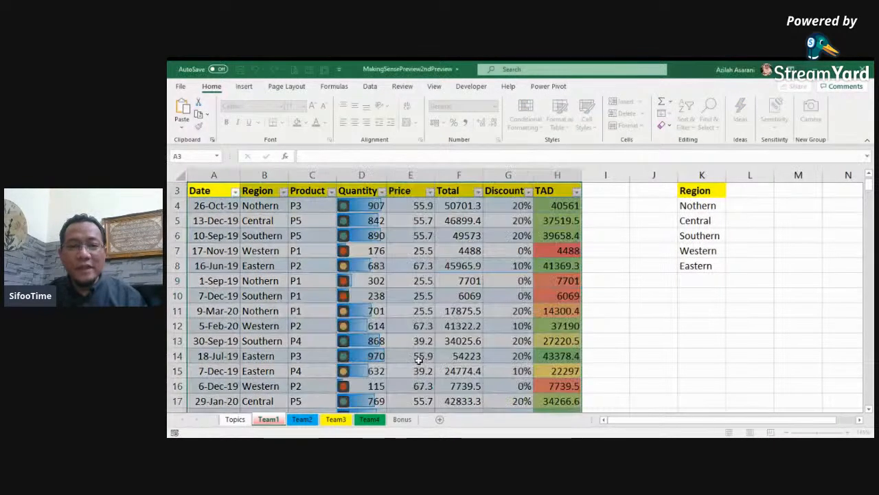
left_click(426, 296)
scroll(436, 293, "up", 1)
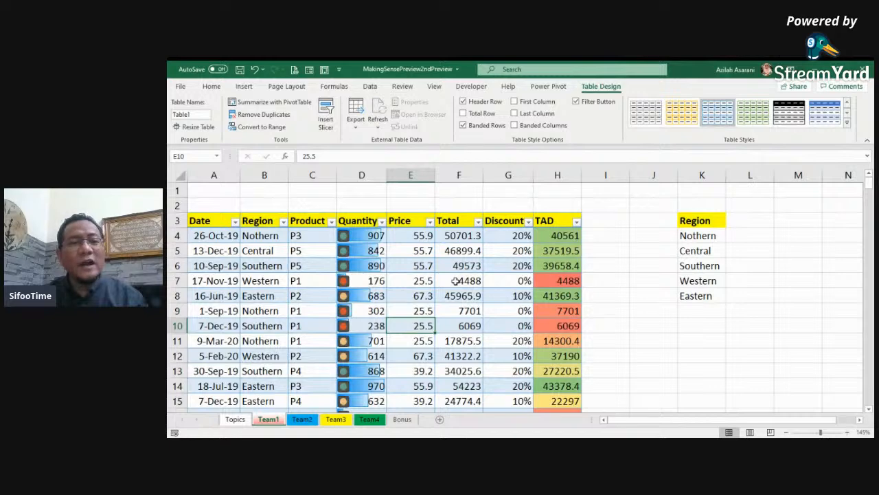
Step: Undo the table formatting of the Team1 sales data and open the Team4 sheet
key("ctrl+z")
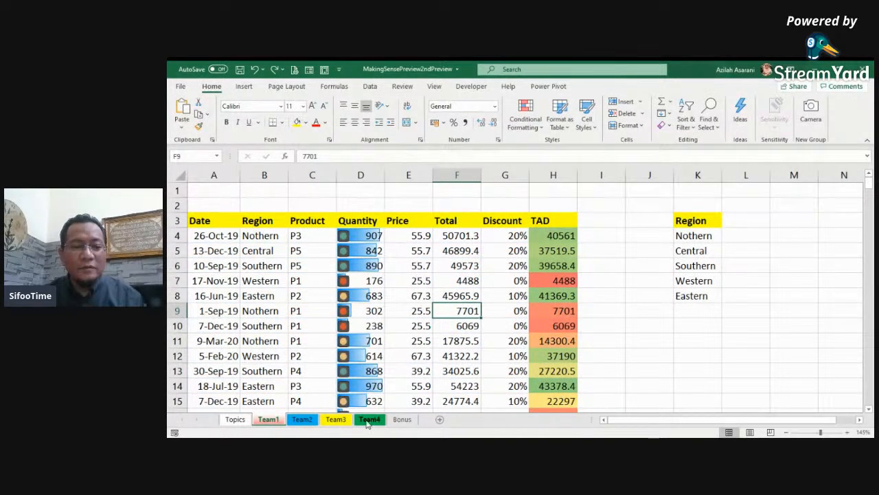
left_click(336, 419)
left_click(369, 419)
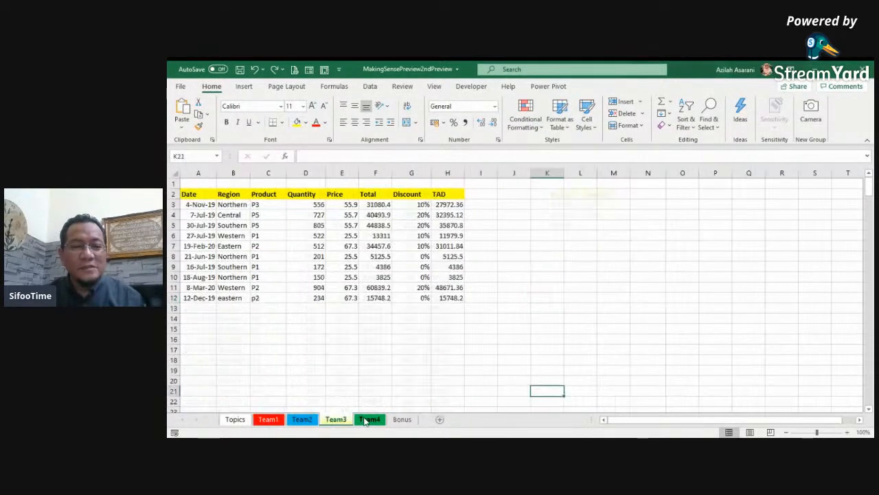
Step: Copy the whole sales data block on Team4 and paste the duplicate below it, starting at cell A16
left_click(308, 224)
left_click(316, 235)
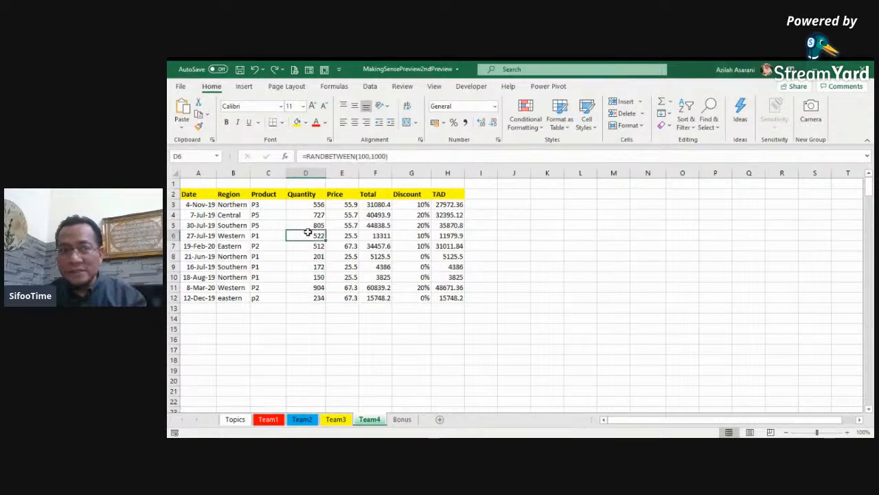
key("ctrl+a")
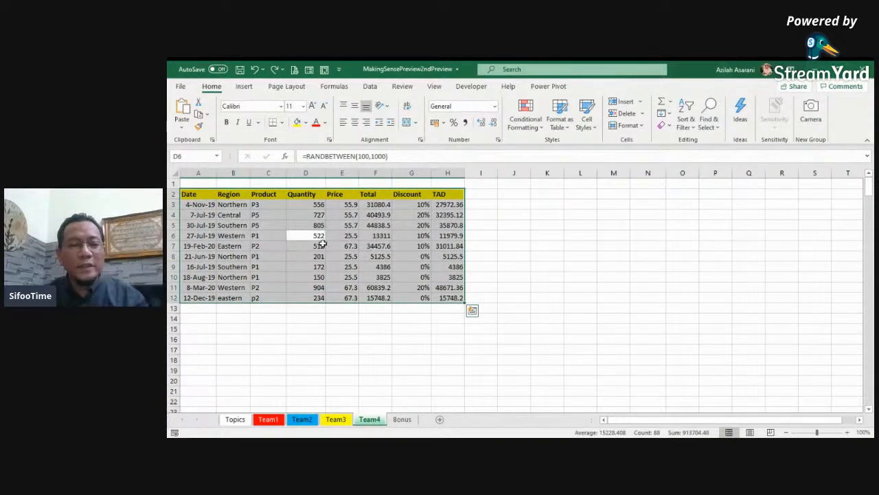
key("ctrl+c")
left_click(199, 339)
key("ctrl+v")
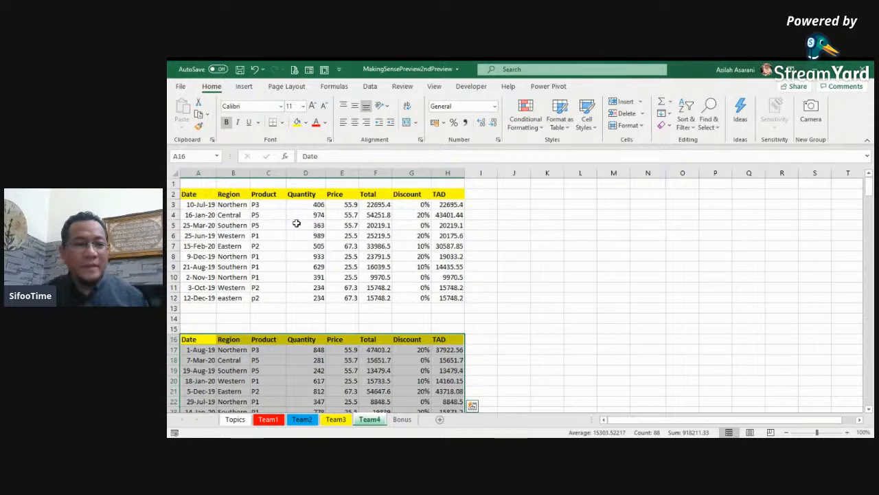
Step: Format the upper data block A2:H12 as a table with headers, using the blue bordered style from the Light group
left_click(297, 246)
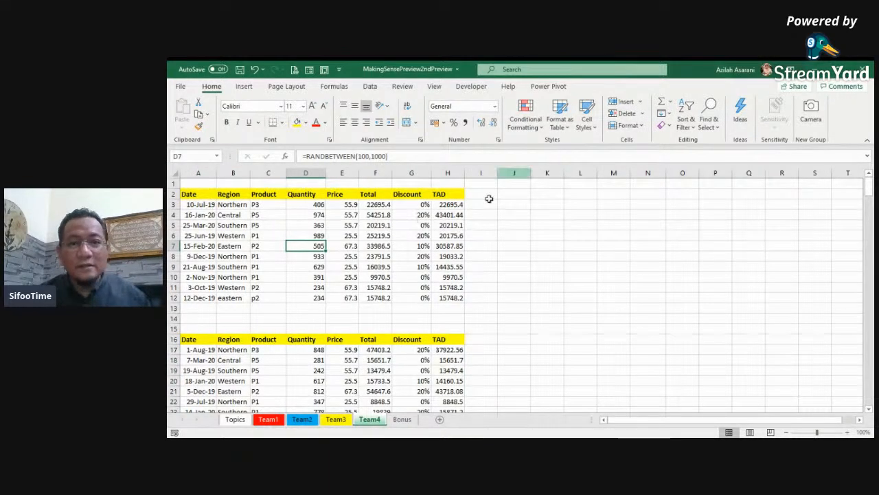
left_click(564, 120)
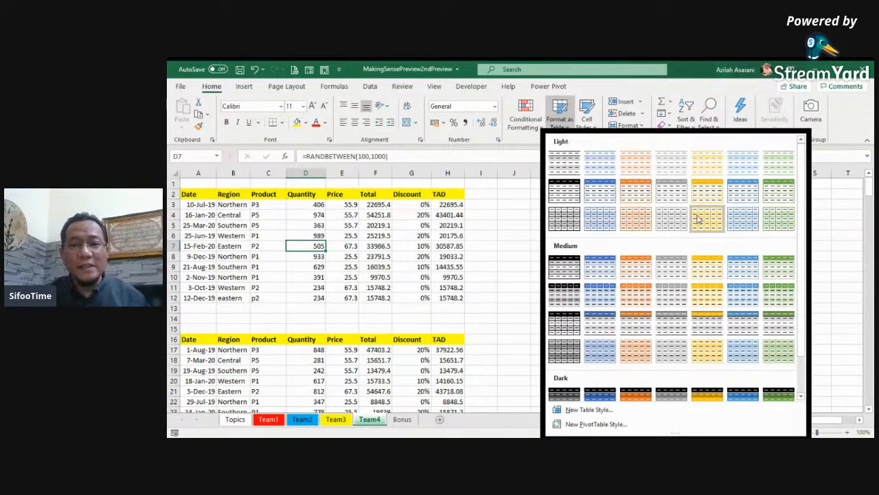
left_click(741, 222)
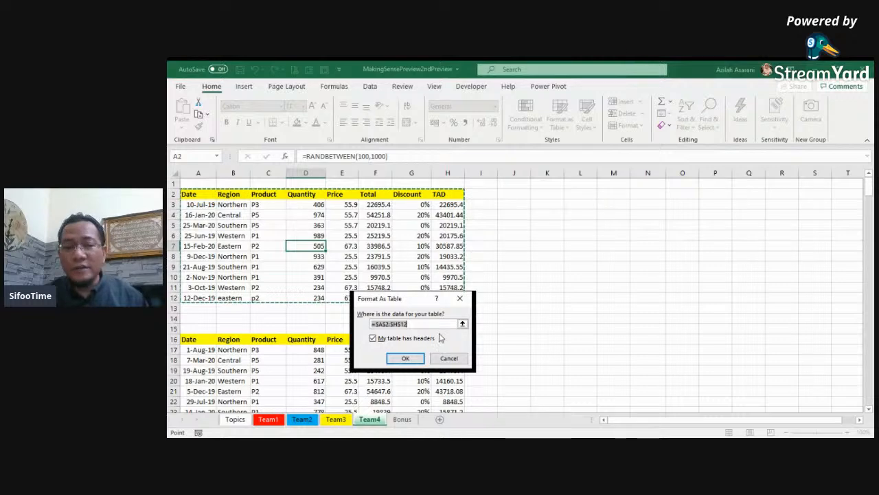
left_click(405, 358)
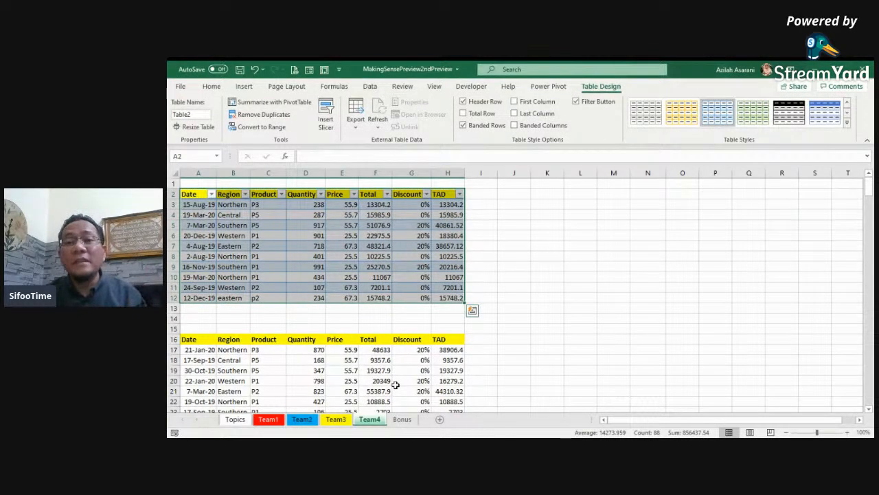
Step: Format the lower data block A16:H26 as a table with headers, using the orange bordered style from the Light group
left_click(397, 383)
scroll(392, 364, "down", 2)
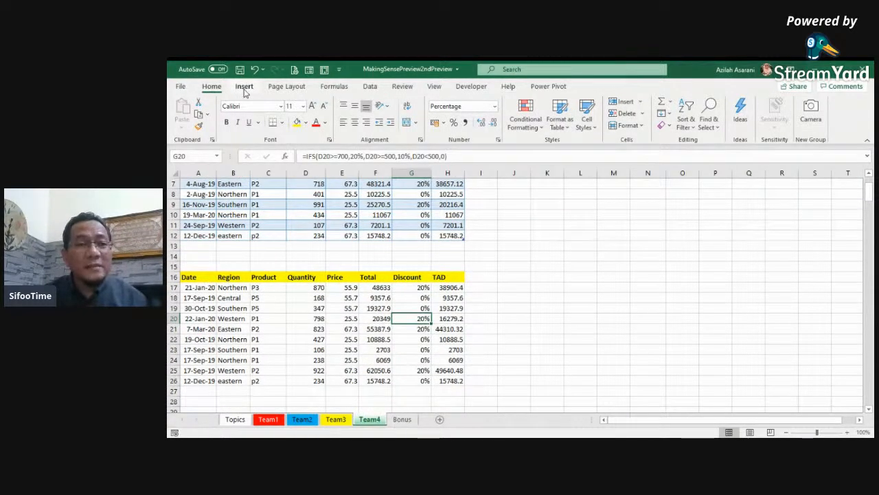
left_click(562, 118)
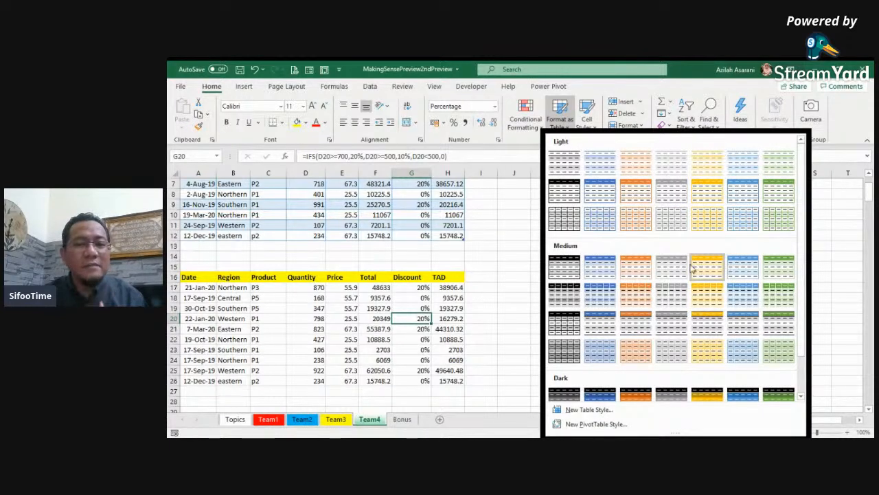
left_click(639, 230)
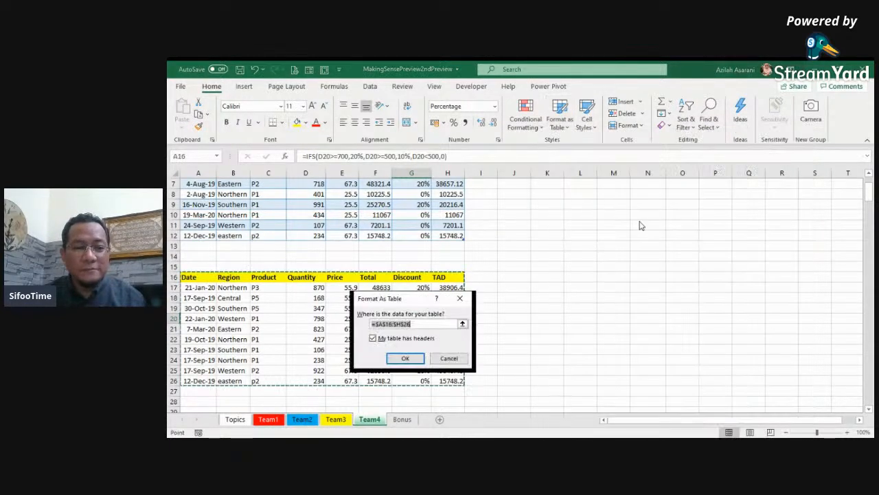
left_click(411, 361)
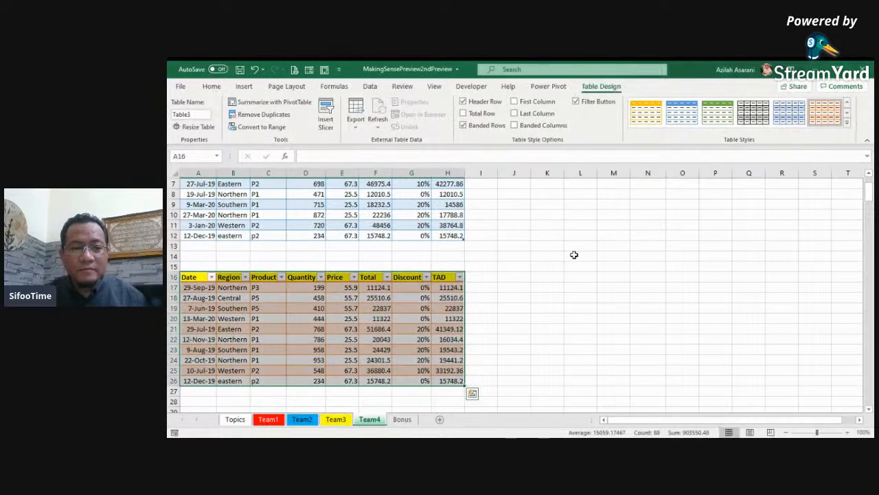
left_click(574, 255)
scroll(574, 255, "up", 2)
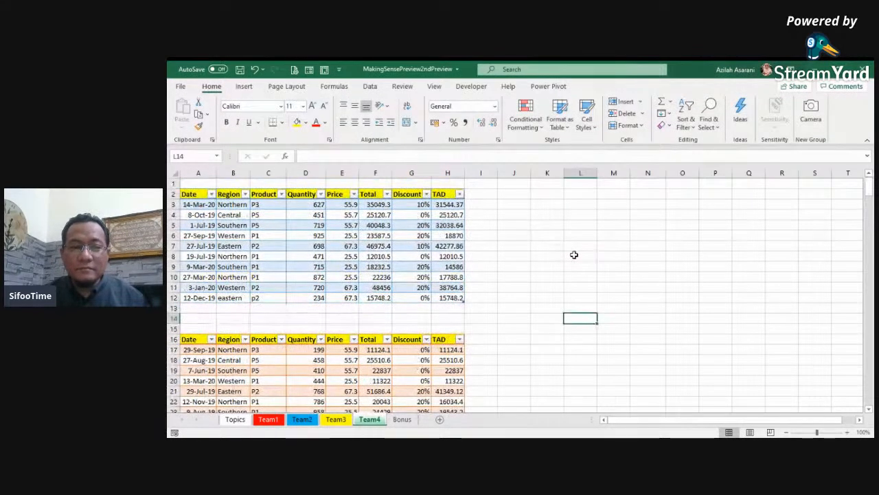
Step: Apply the Red-Yellow-Green color scale to the TAD values H3:H12 in the upper table
left_click(418, 235)
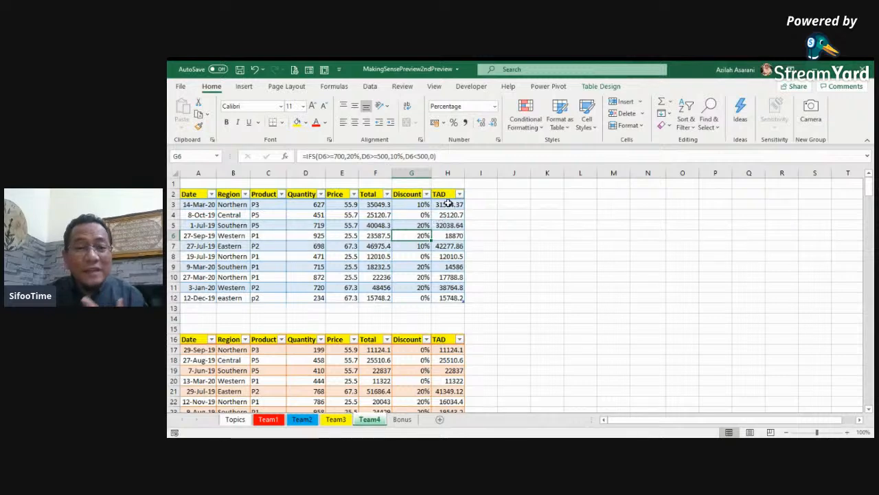
left_click_drag(451, 204, 463, 299)
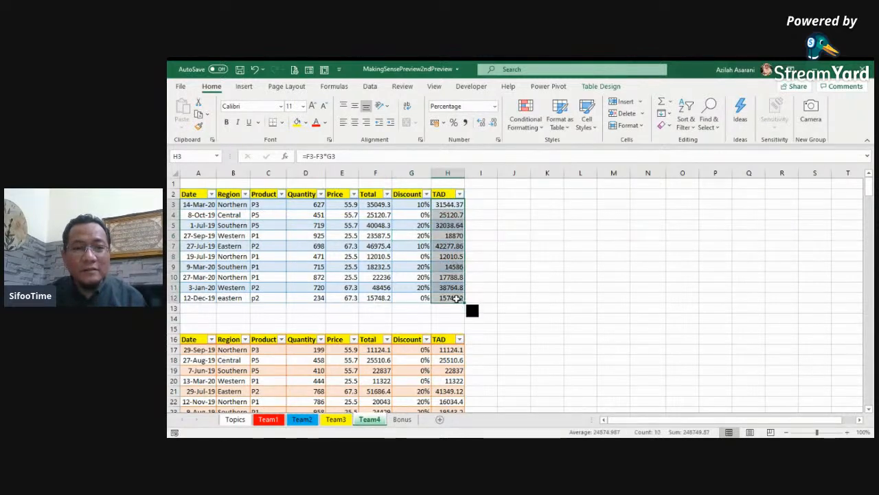
left_click(525, 115)
mouse_move(577, 225)
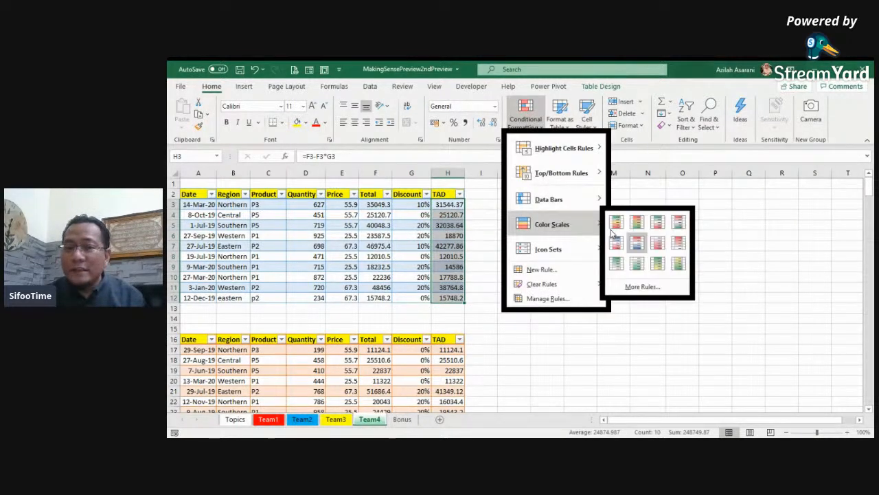
left_click(637, 221)
Step: Apply blue gradient data bars and the rimmed three traffic lights icon set to the upper table's Quantity values D3:D12
left_click(346, 204)
left_click_drag(314, 204, 317, 298)
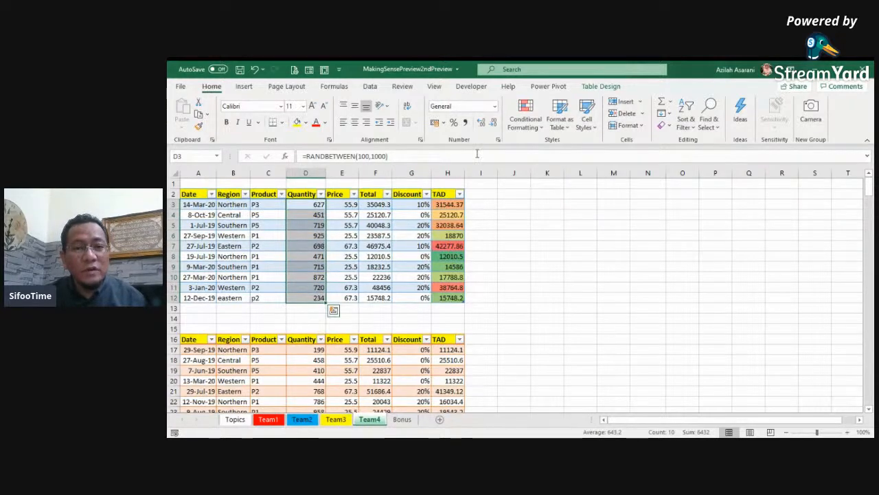
left_click(525, 125)
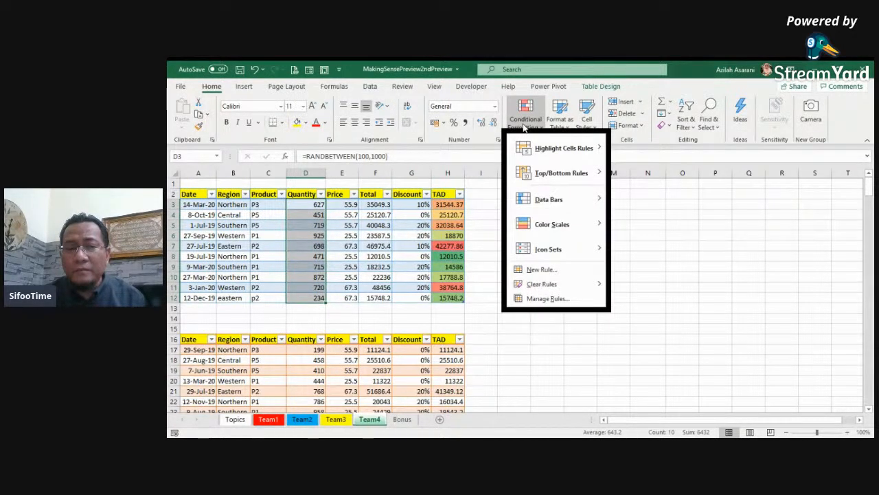
mouse_move(604, 199)
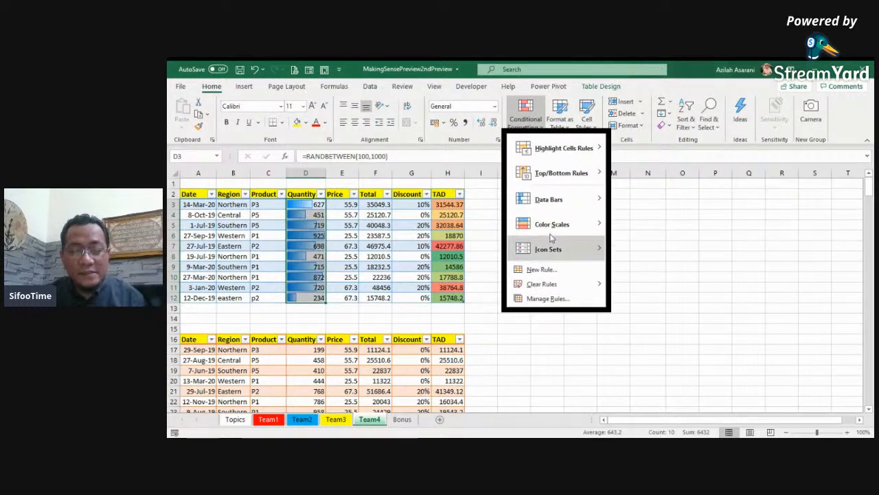
mouse_move(551, 249)
left_click(707, 273)
left_click(525, 255)
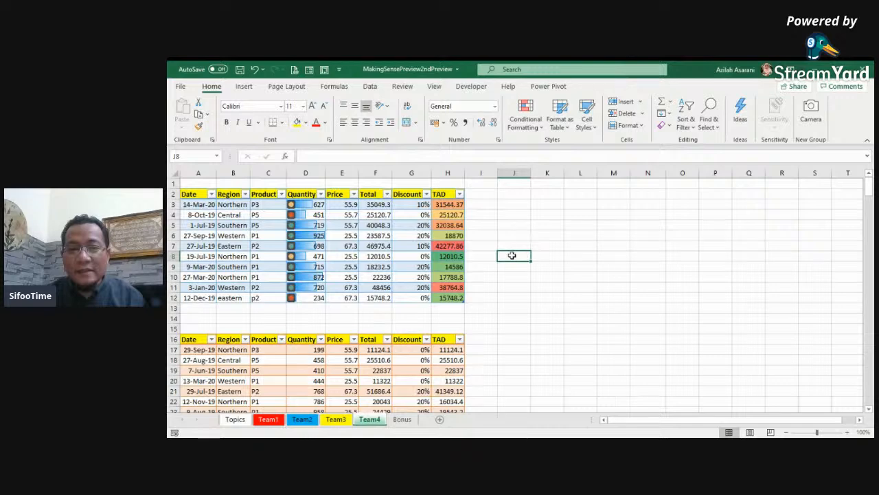
Step: Add a total row to the upper table and set its TAD summary to Average
left_click(398, 234)
left_click(595, 87)
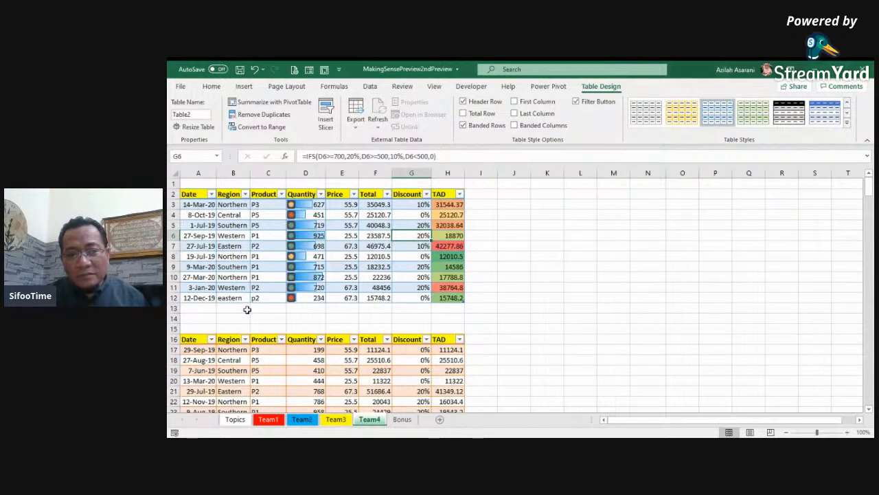
left_click(480, 114)
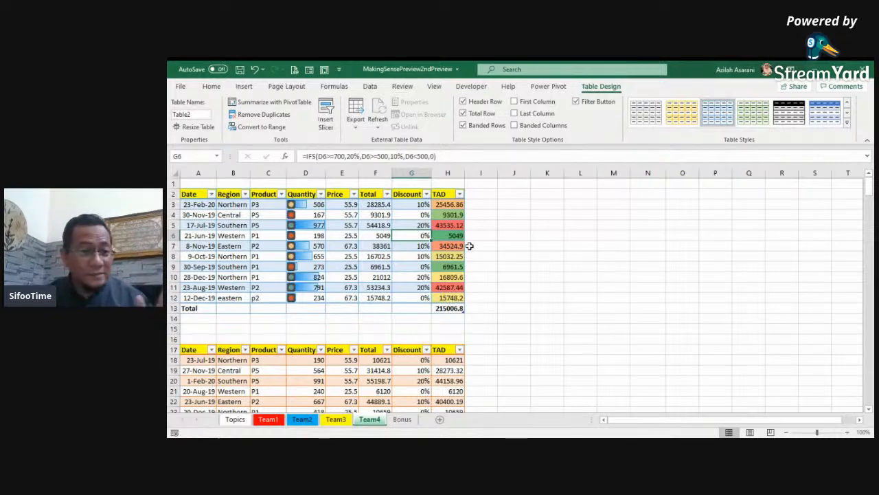
left_click(450, 309)
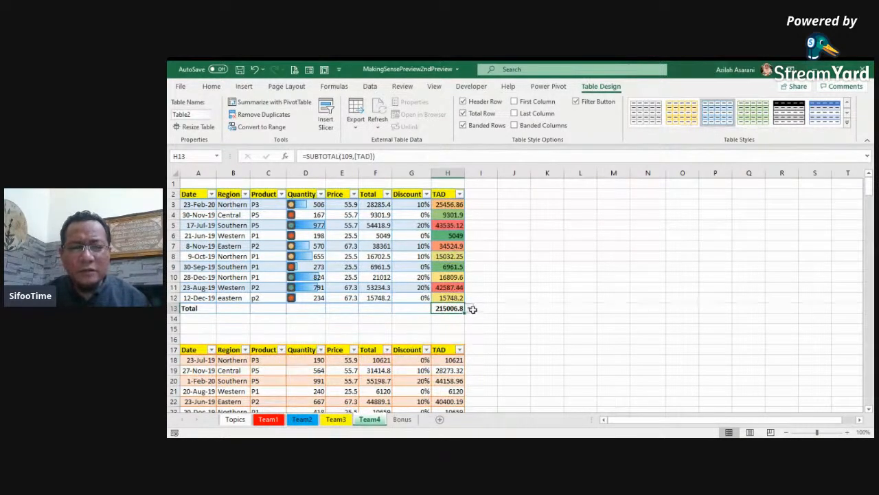
left_click(469, 308)
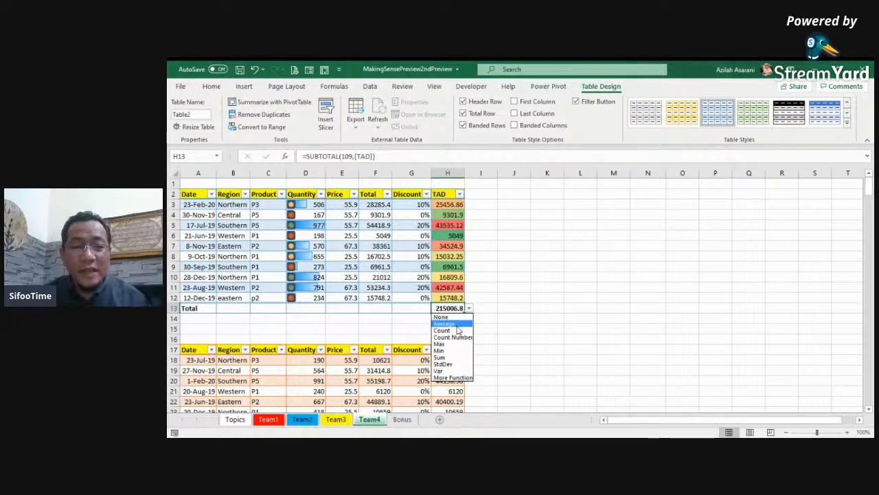
left_click(444, 323)
Step: Set the upper table's total row to Sum for Quantity and Count for Region
left_click(323, 309)
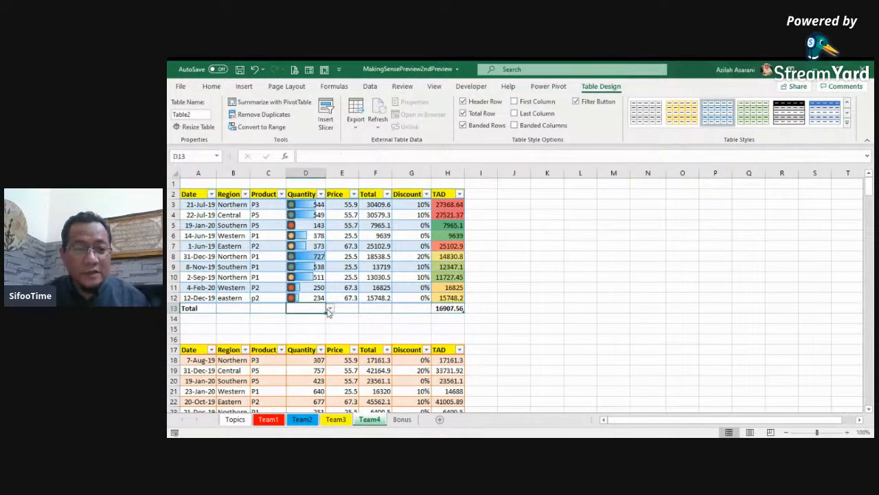
left_click(329, 309)
left_click(297, 358)
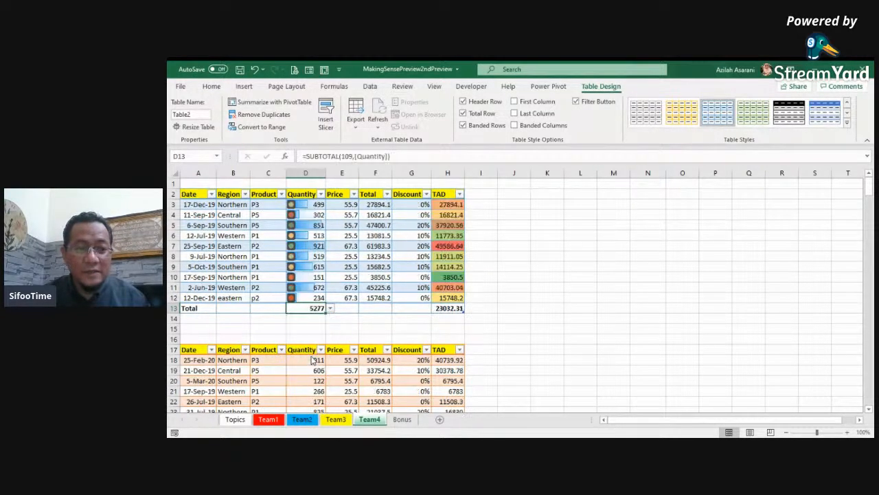
left_click(249, 308)
left_click(254, 309)
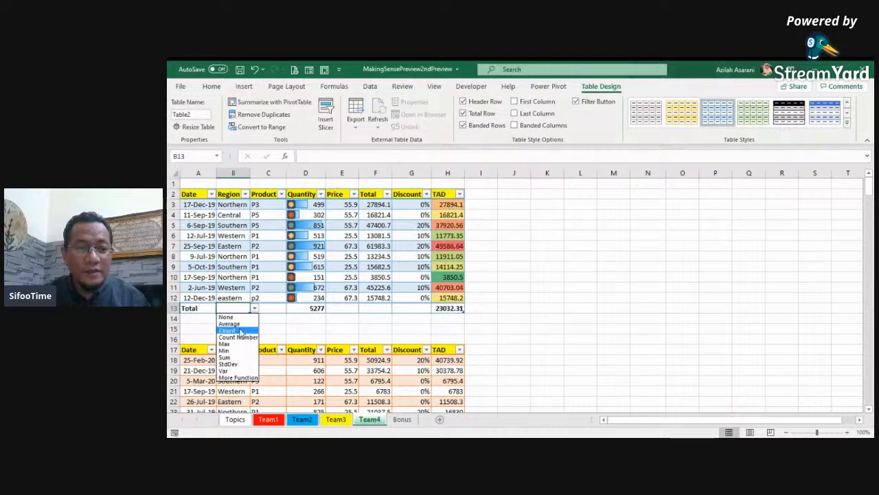
left_click(234, 331)
left_click(246, 267)
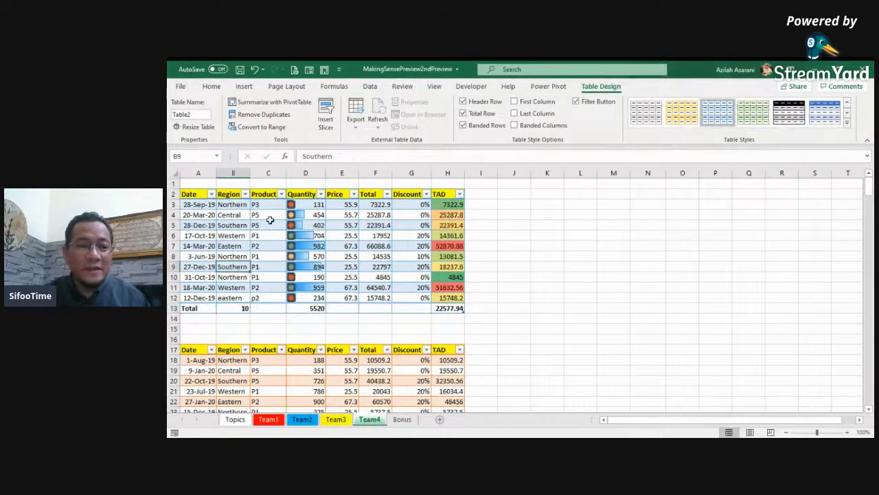
Step: Filter the upper table's Quantity column by the green traffic-light icon to review the total row, and clear the filter
left_click(321, 194)
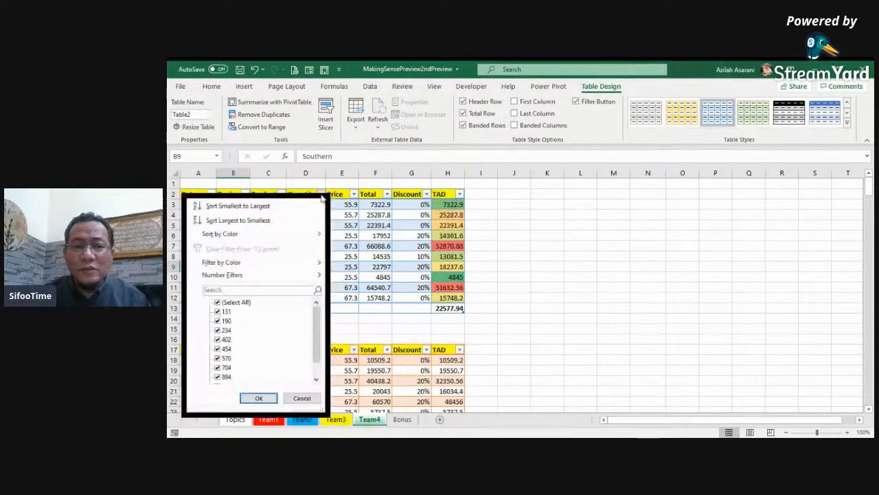
mouse_move(281, 265)
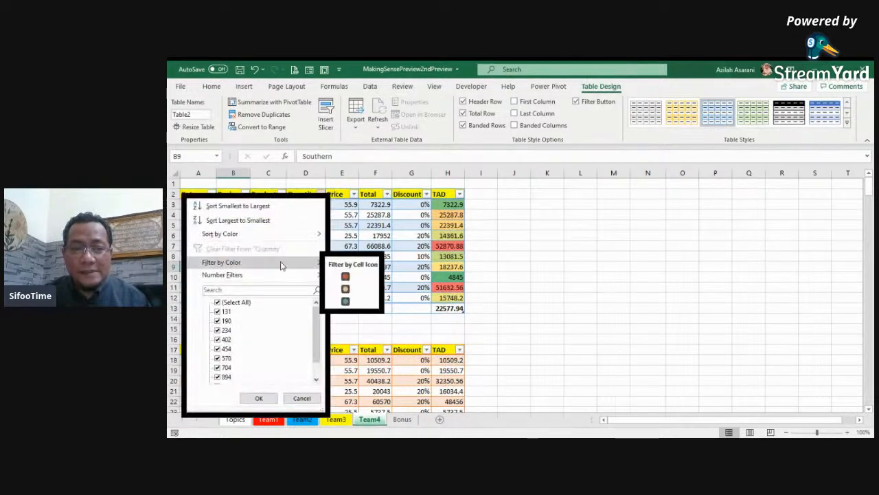
left_click(346, 302)
left_click_drag(240, 245, 453, 246)
left_click(513, 255)
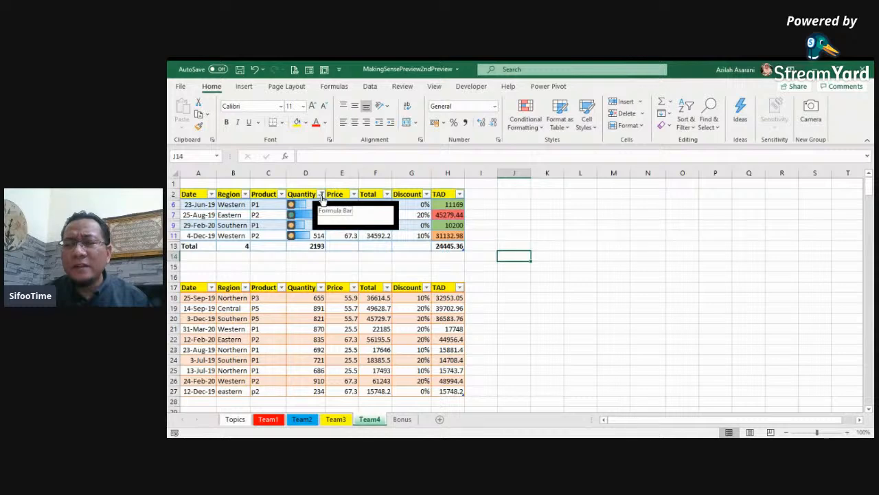
left_click(322, 197)
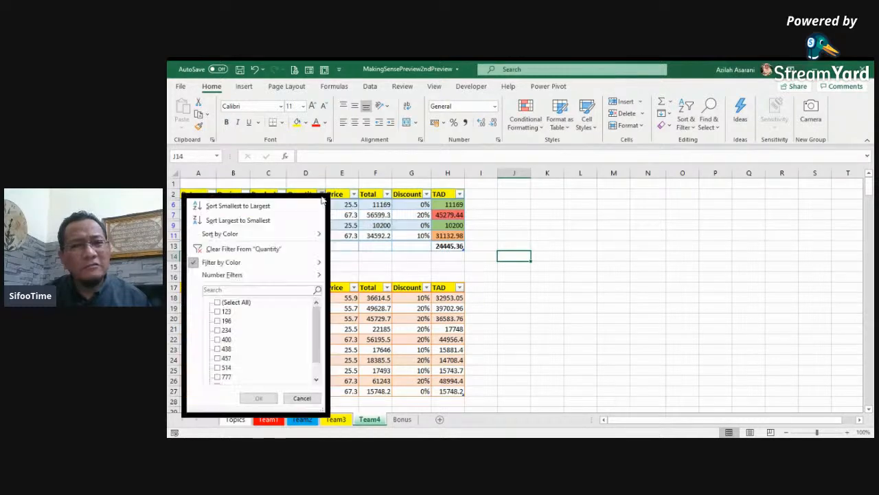
left_click(289, 251)
Step: Recalculate the sheet several times to regenerate the random Quantity values and refresh the table totals
left_click(313, 205)
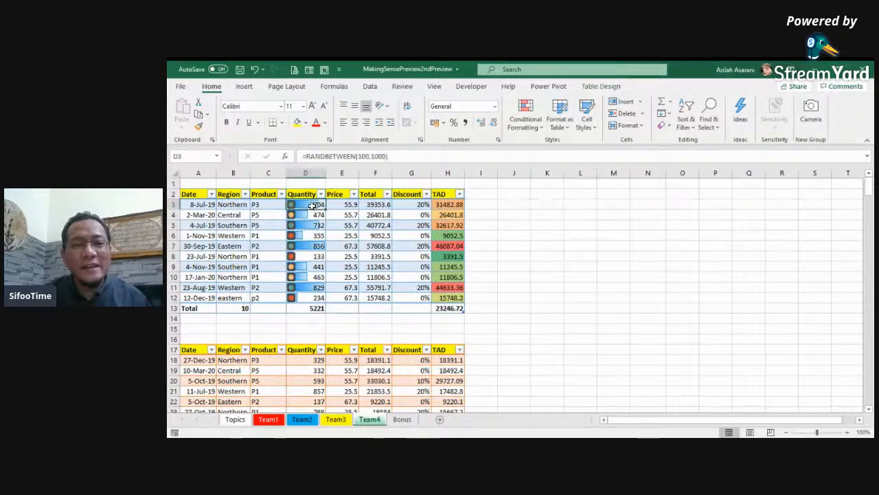
key("F9")
key("F9")
key("F9")
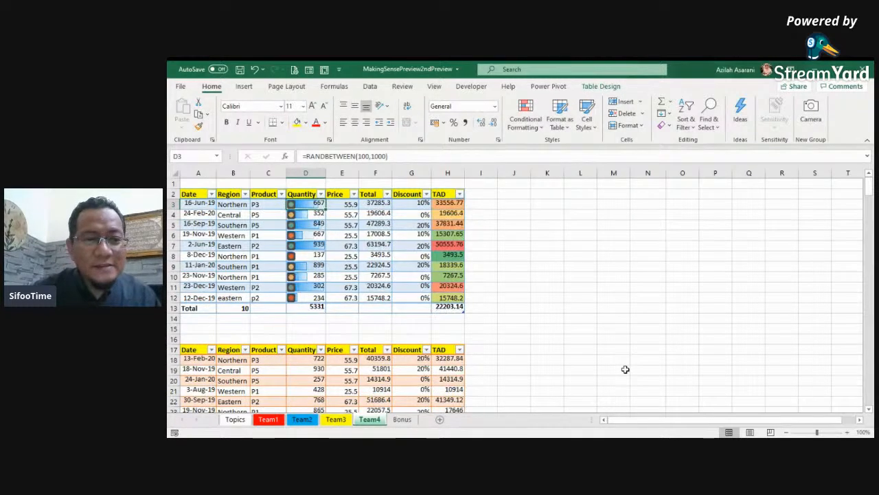
Step: Keep recalculating the Team4 sheet to refresh the random figures, icons and color scales in its two tables
key("F9")
key("F9")
key("F9")
key("F9")
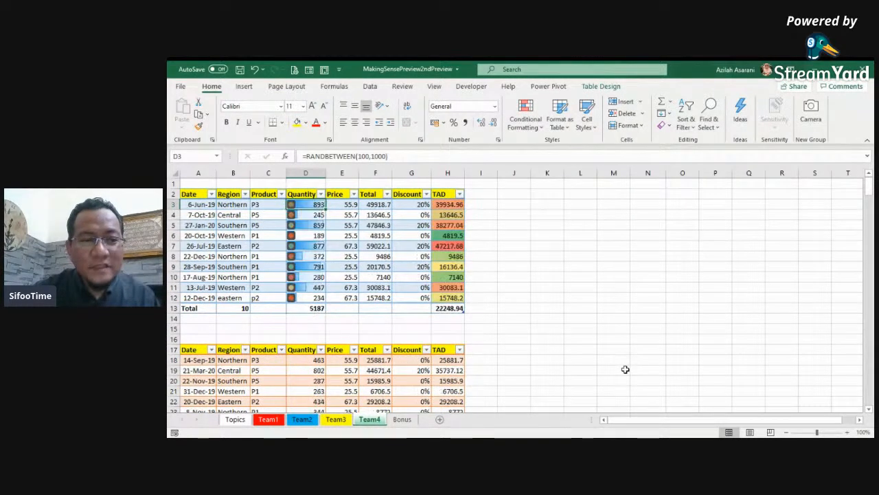
key("F9")
key("F9")
key("F9")
key("F9")
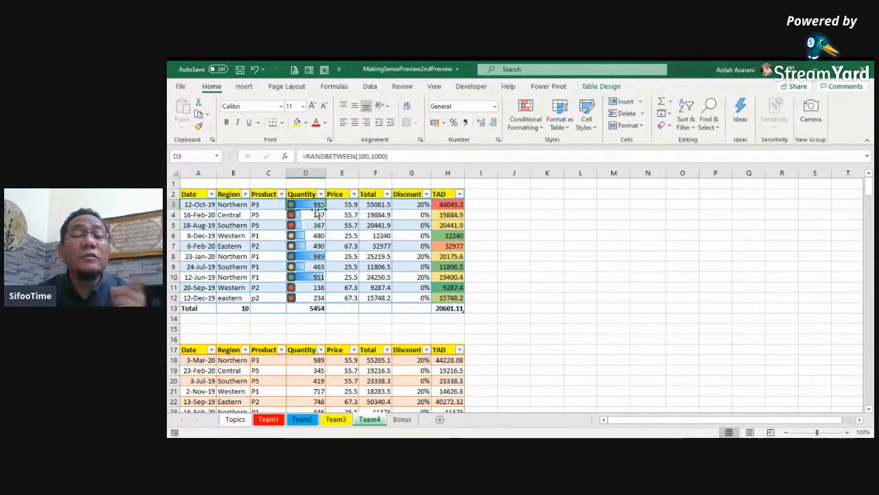
Step: Replace the random formulas in the upper table's Quantity cells D3:D12 with their values by copying and pasting values in place
left_click_drag(318, 204, 317, 303)
right_click(316, 302)
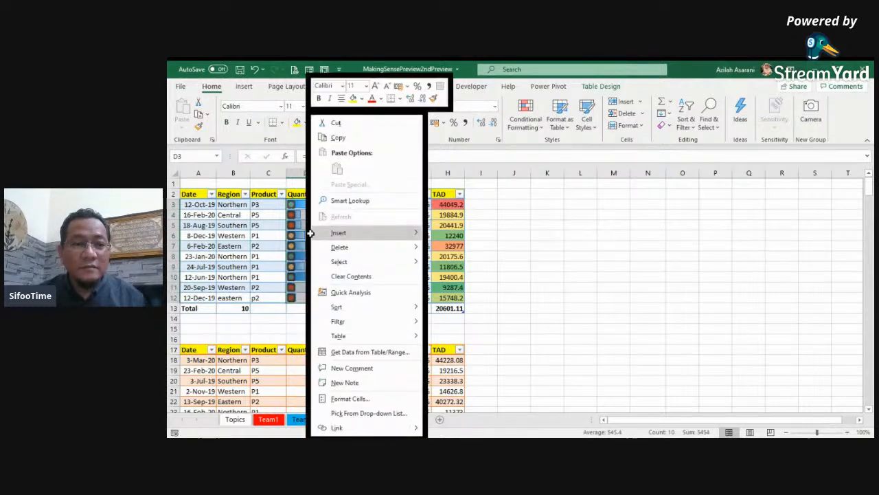
left_click(337, 136)
right_click(315, 204)
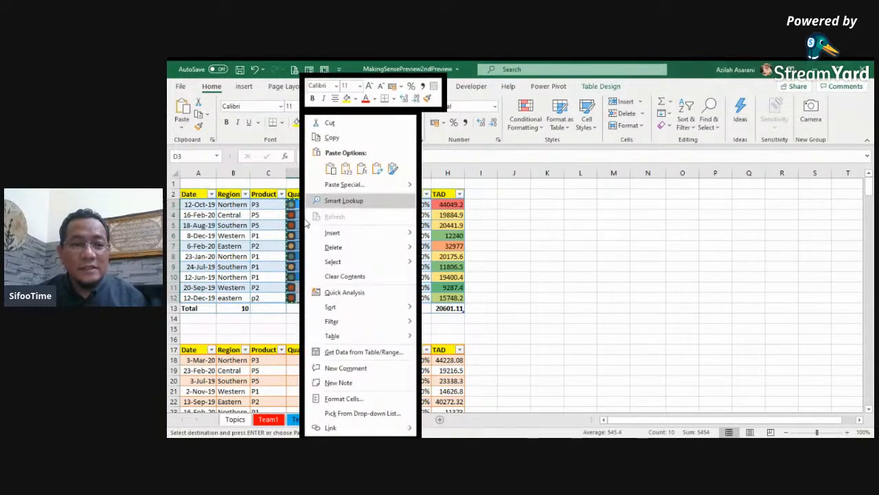
left_click(345, 168)
left_click(354, 235)
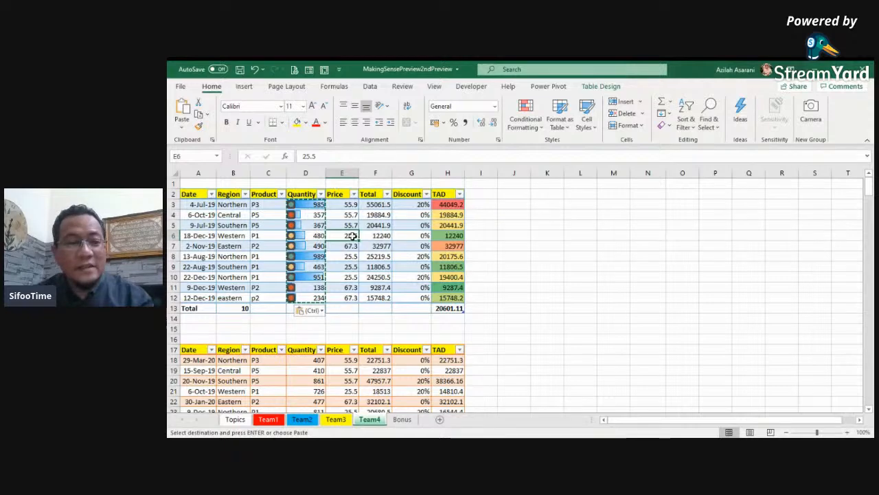
Step: Filter the upper table's Quantity column by the red traffic-light icon
left_click(320, 194)
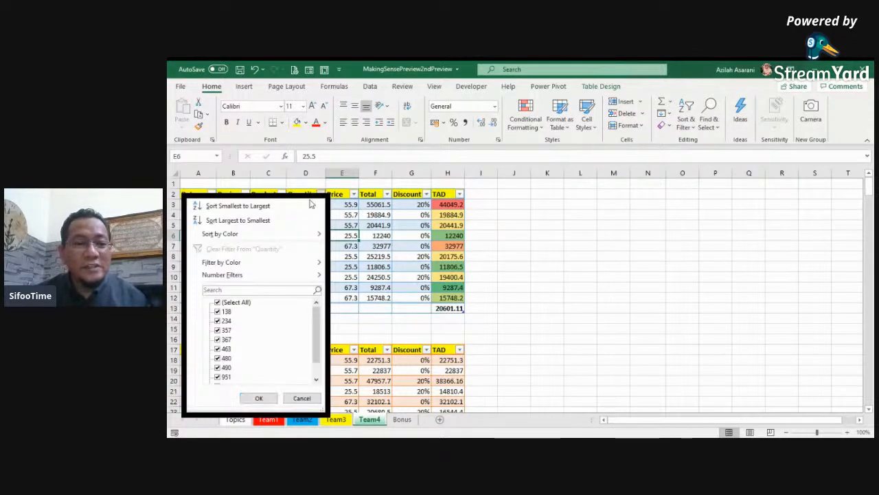
mouse_move(286, 264)
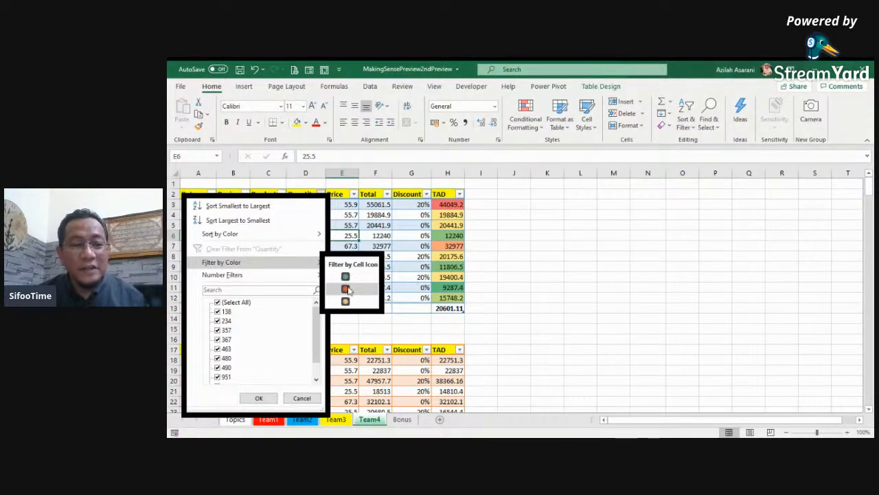
left_click(346, 289)
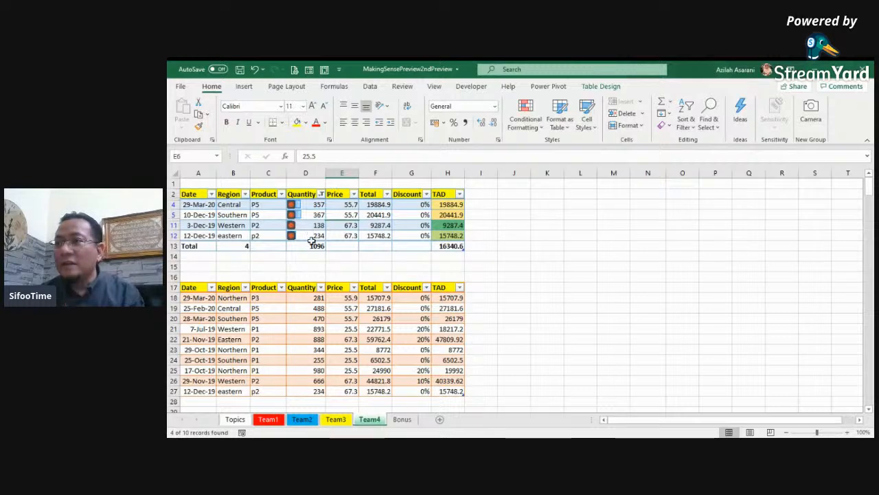
Step: Add a total row to the lower table and set its TAD summary to Average
left_click(441, 339)
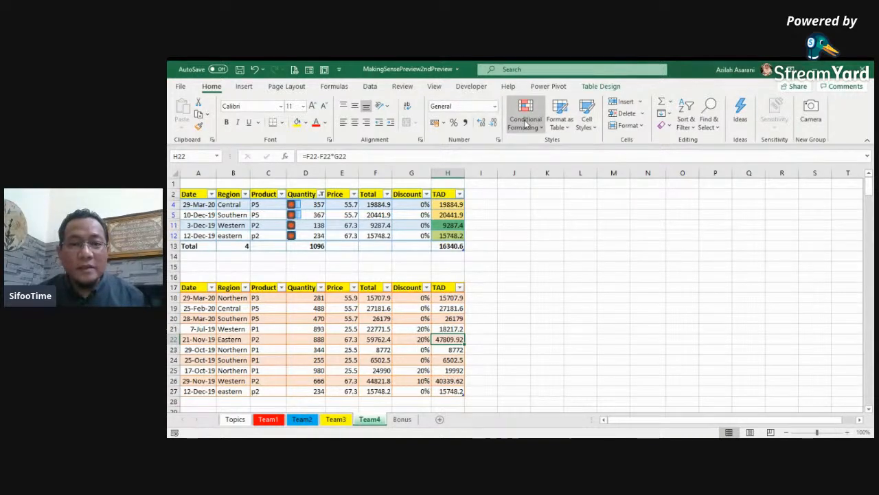
left_click(601, 86)
left_click(463, 113)
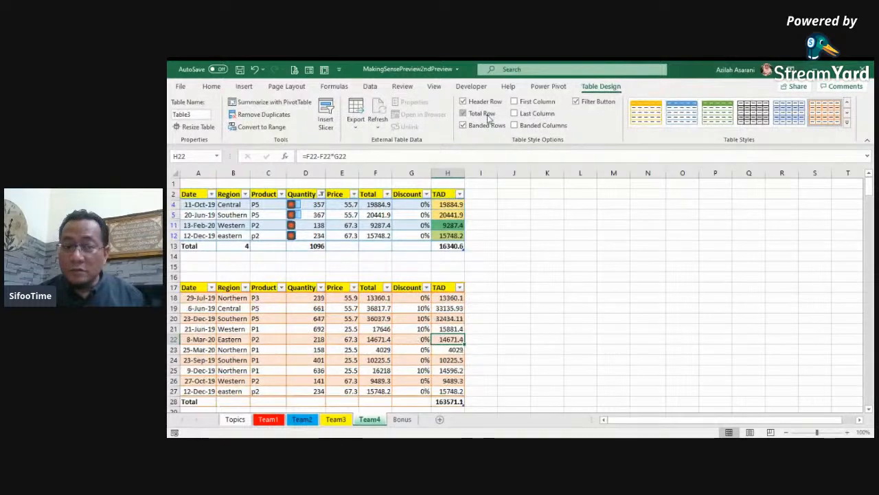
left_click(450, 401)
left_click(468, 401)
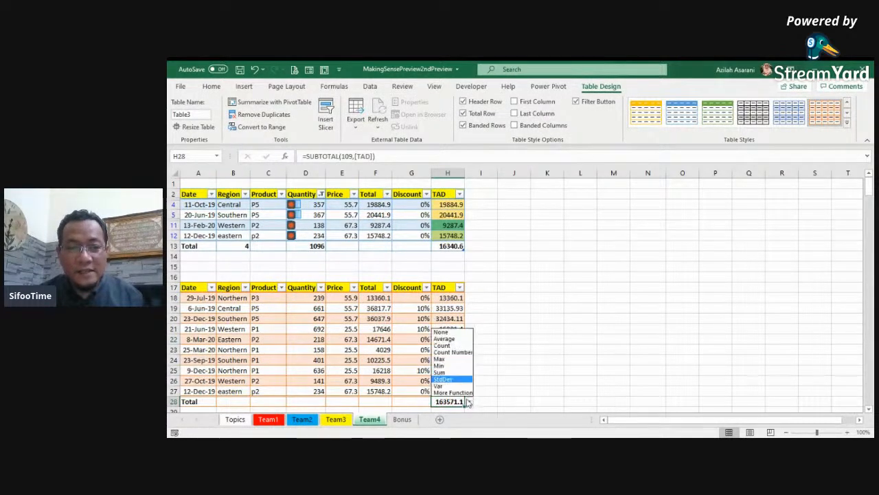
left_click(445, 338)
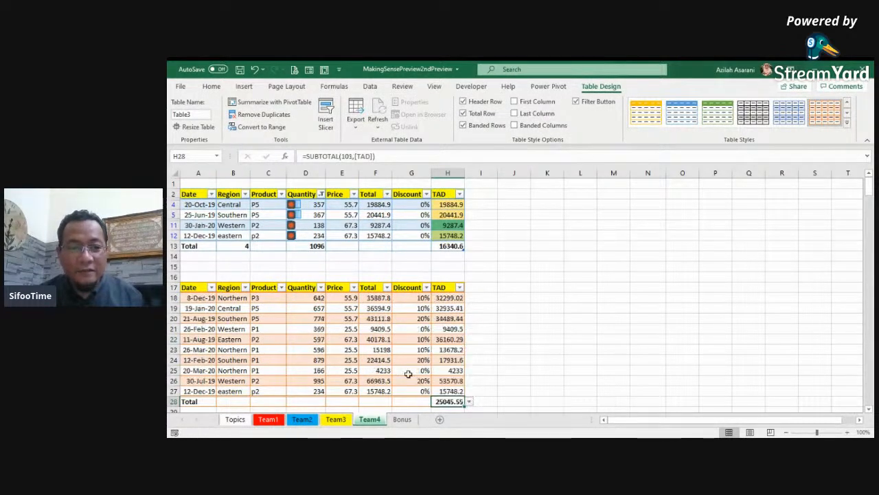
Step: Set the lower table's total row to Sum for Quantity and Count for Region
left_click(320, 401)
left_click(329, 402)
left_click(295, 371)
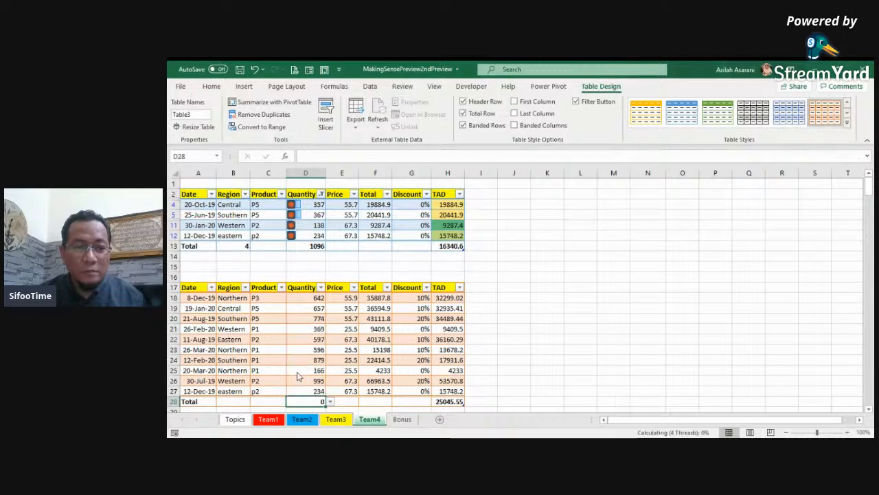
left_click(237, 401)
left_click(254, 402)
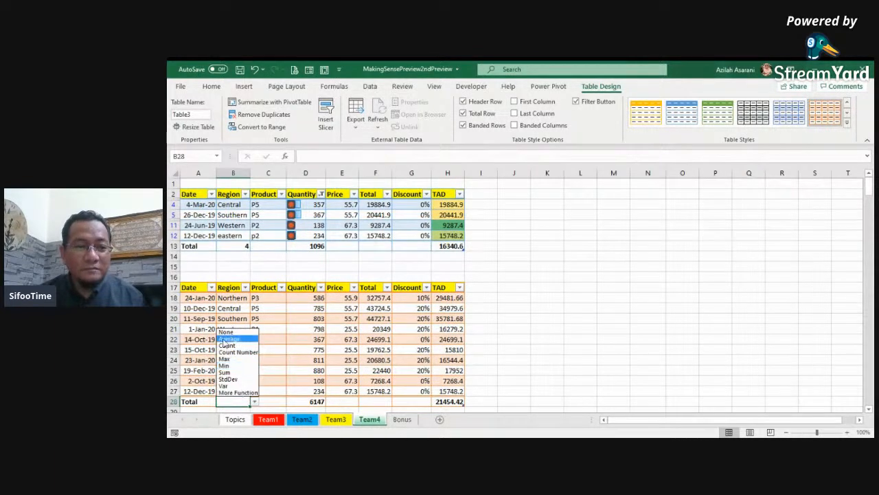
left_click(227, 345)
Step: Filter the lower table's Region column to show only Central
left_click(244, 288)
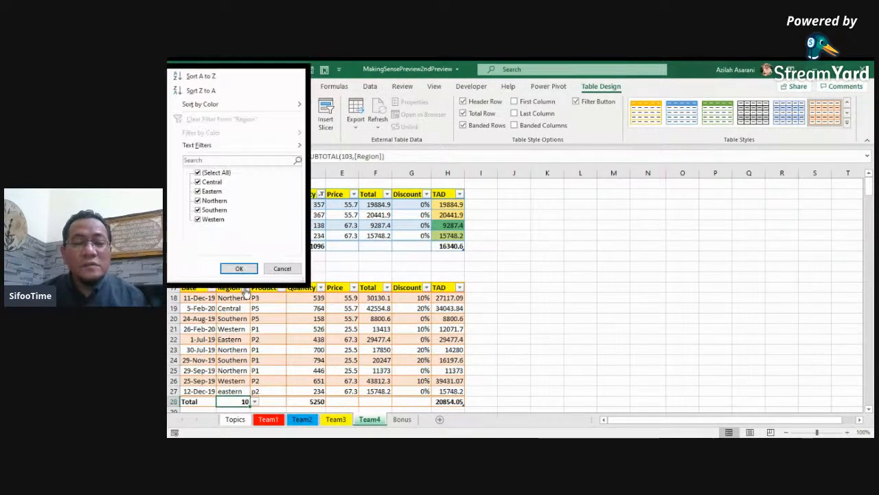
left_click(199, 173)
left_click(206, 182)
left_click(238, 268)
Step: Filter the upper table's Region column to Central only and clear the icon filter from its Quantity column
left_click(245, 194)
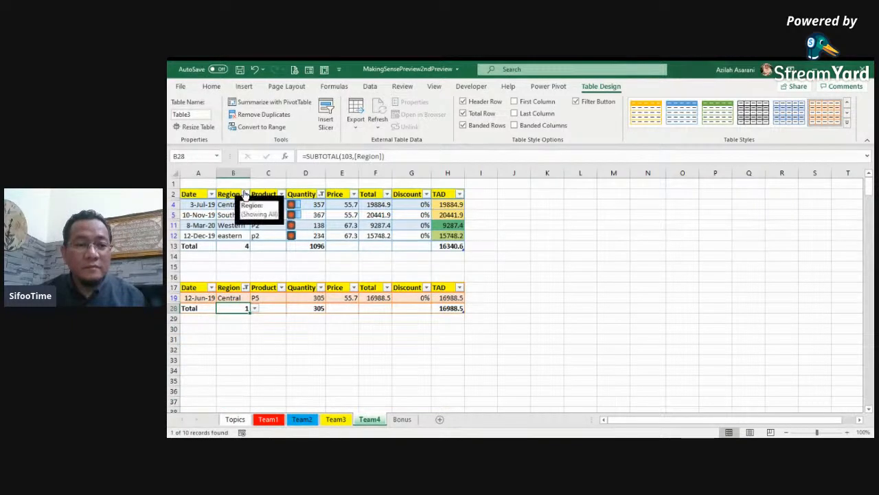
left_click(210, 304)
left_click(209, 311)
left_click(239, 397)
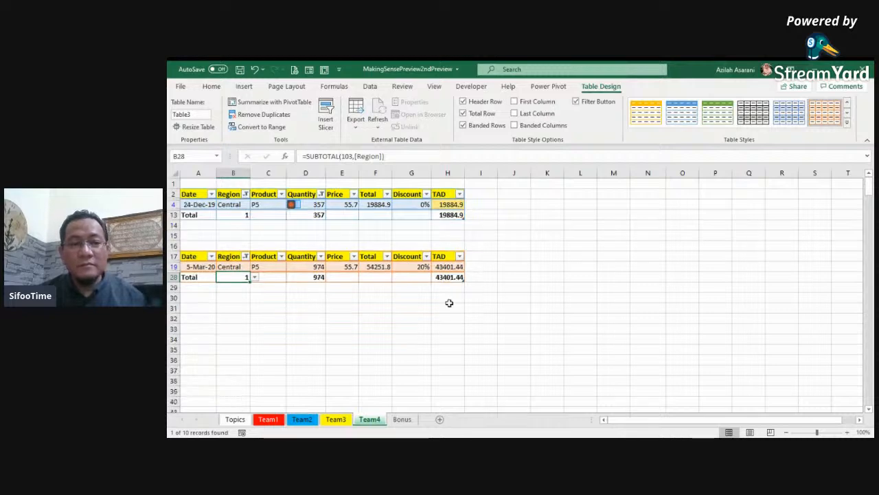
left_click(321, 194)
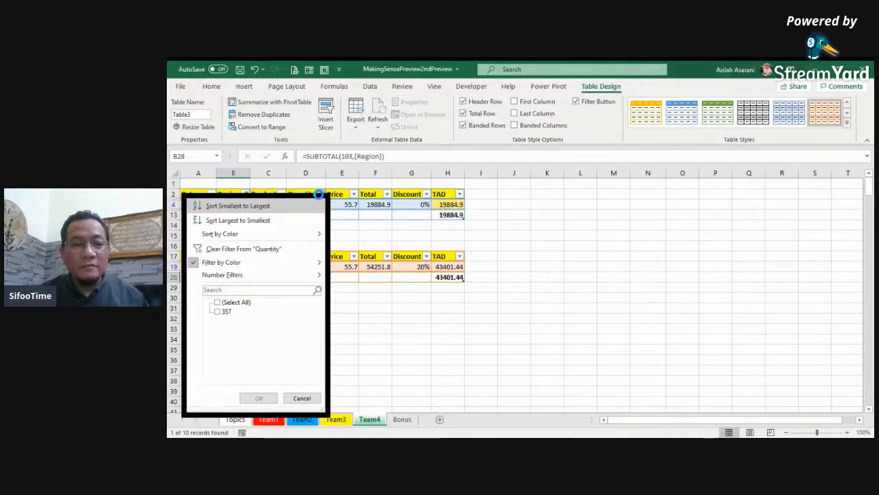
left_click(302, 248)
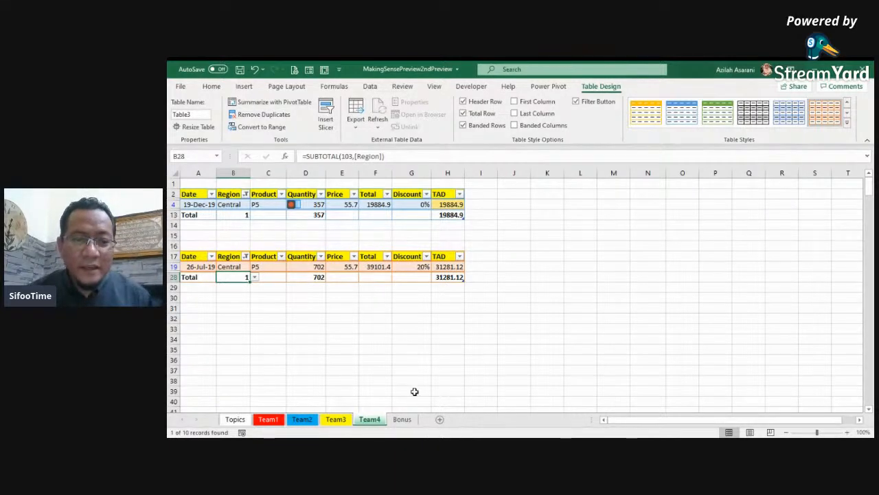
Step: Switch to the Team3 sheet and examine the Region and Quantity criteria block in L2:M5 beside the data
left_click(335, 419)
left_click_drag(562, 194, 604, 225)
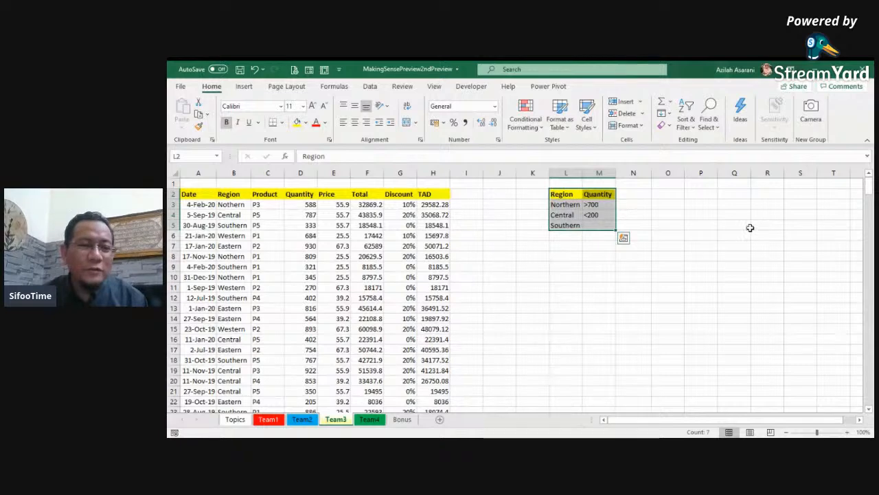
left_click(445, 325)
left_click(371, 278)
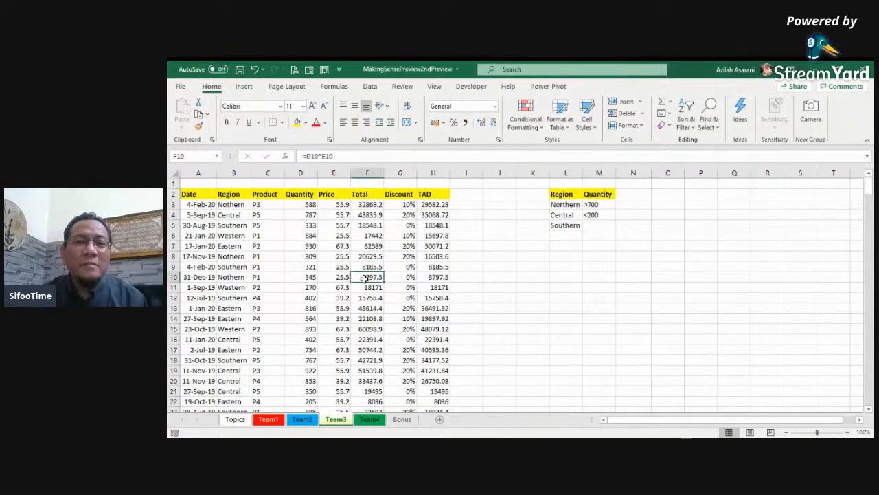
Step: Apply an in-place Advanced Filter to the list A2:H278 on Team3, using L2:M5 as the criteria range
left_click(340, 87)
left_click(372, 89)
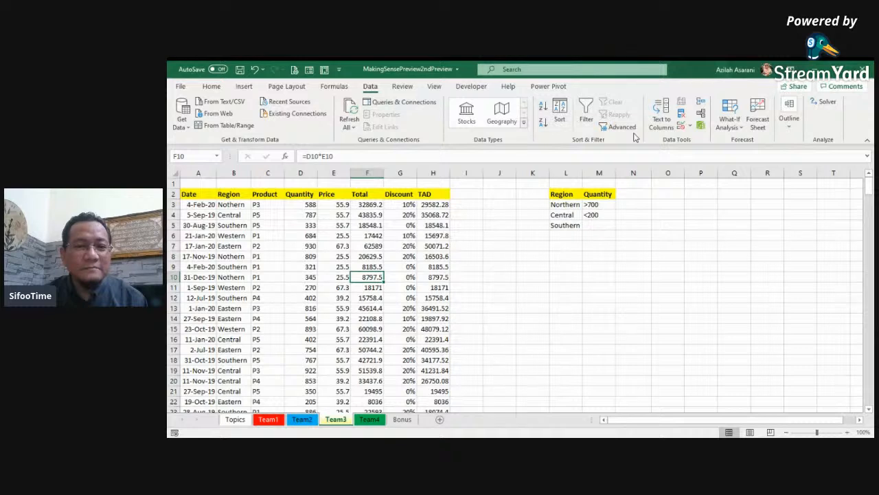
left_click(329, 277)
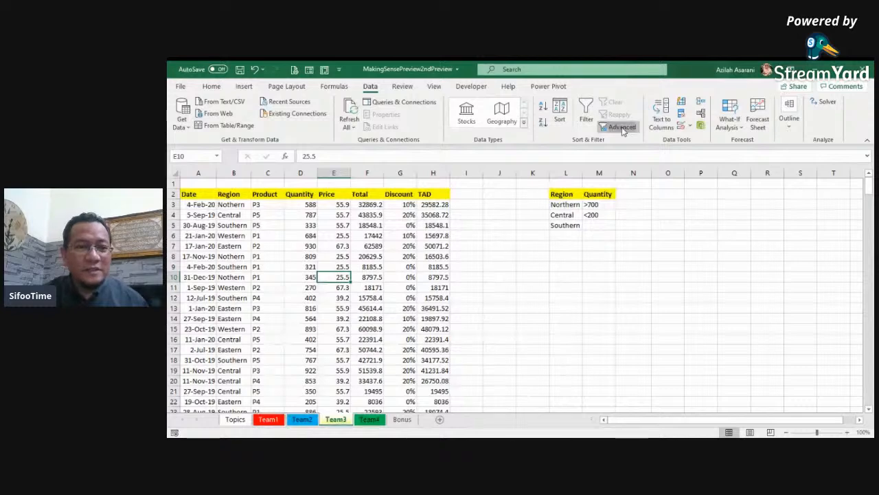
left_click(621, 128)
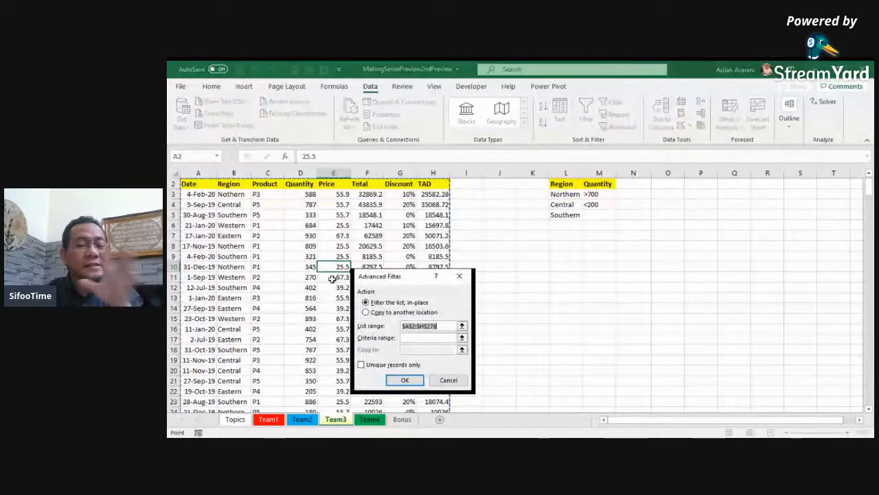
left_click(407, 338)
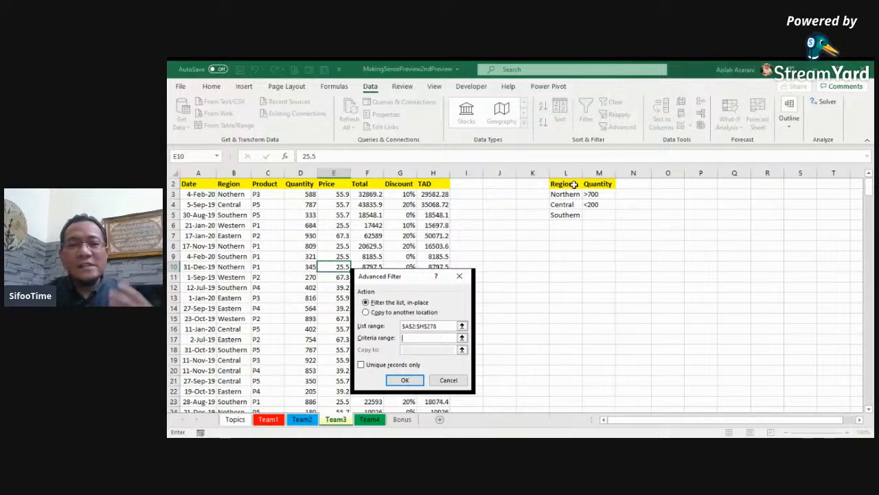
left_click_drag(571, 184, 596, 214)
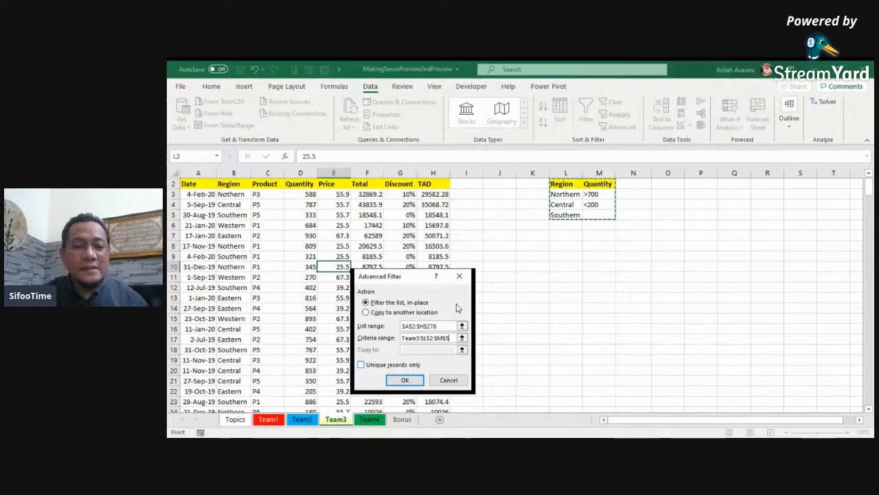
left_click(406, 381)
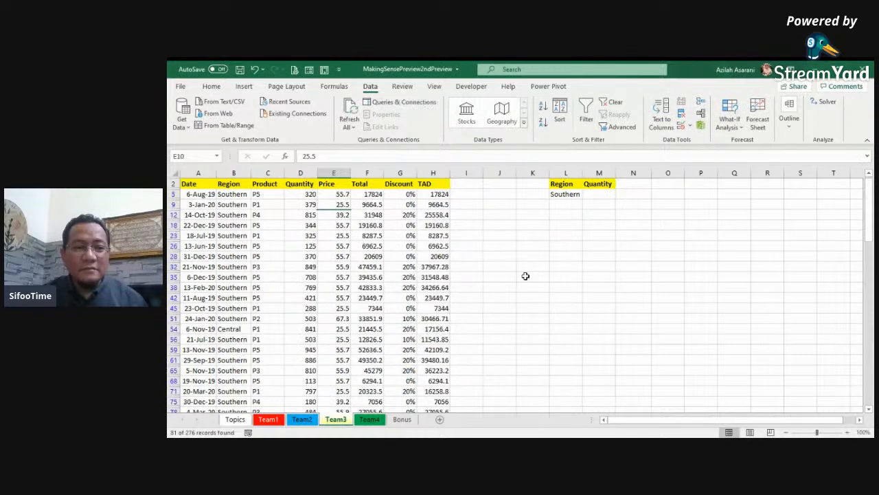
Step: Review the filtered Team3 records and clear the advanced filter
scroll(527, 276, "down", 1)
scroll(528, 277, "down", 1)
scroll(528, 279, "up", 3)
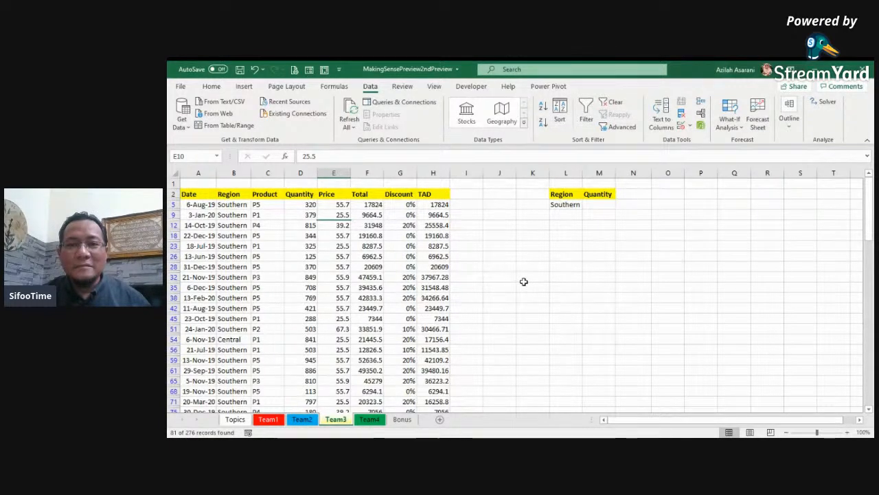
left_click(614, 103)
left_click(532, 286)
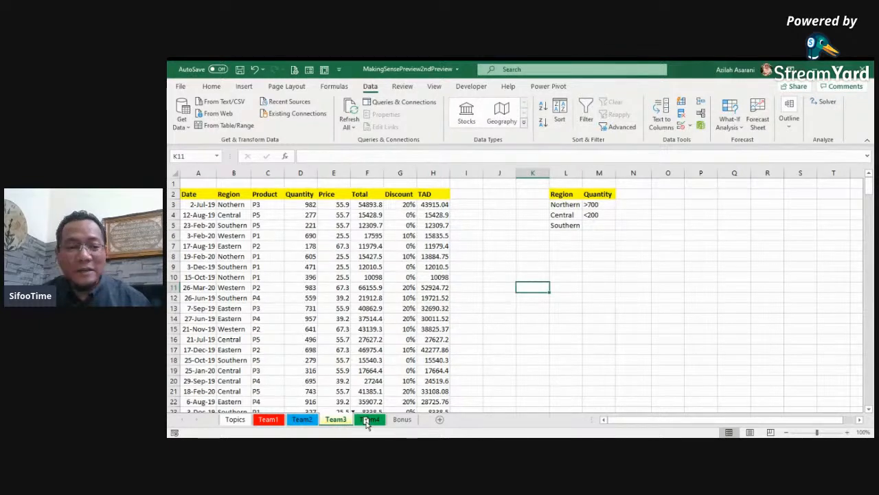
Step: Duplicate the Team3 sheet, placing the copy between Team3 and Team4
left_click_drag(368, 422, 366, 421)
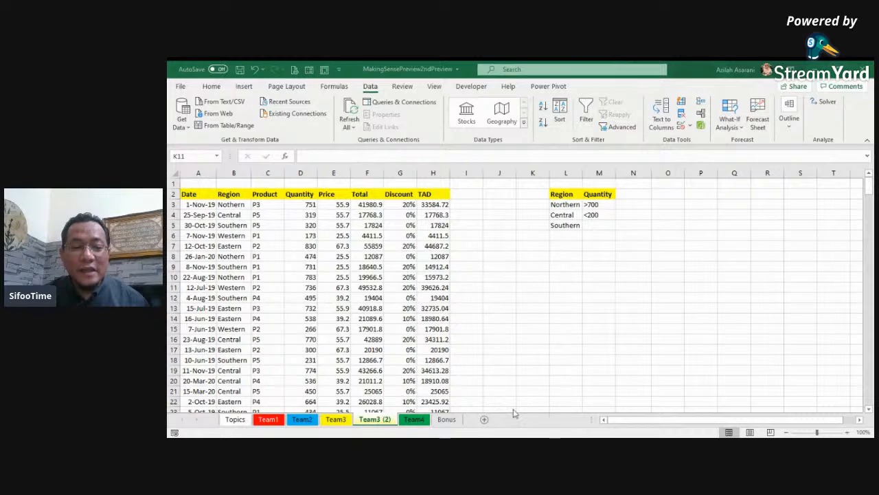
left_click(365, 421)
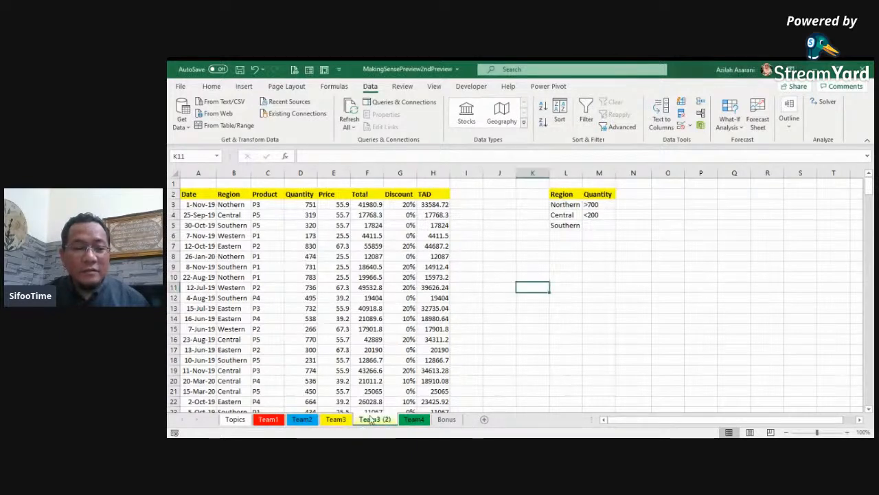
Step: Insert a blank worksheet directly after Team2, compare it with the Team2 sheet, and return to the Team3 sheet
left_click(301, 419)
left_click(485, 420)
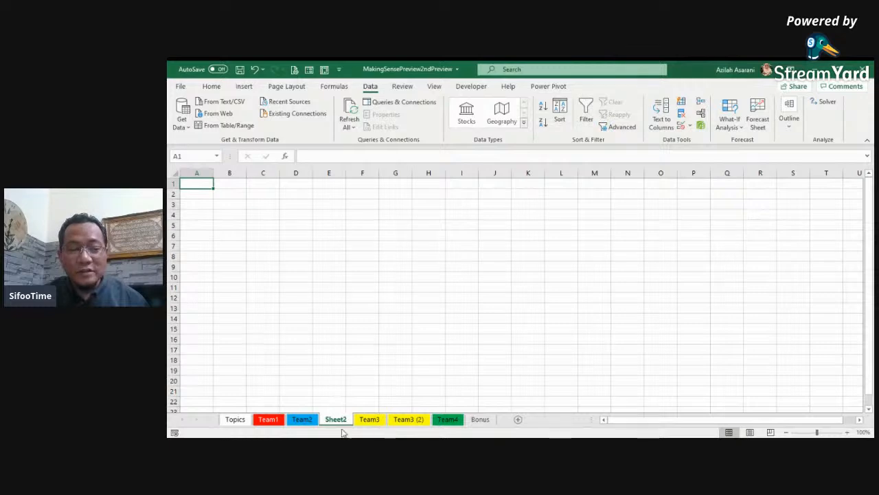
left_click(303, 420)
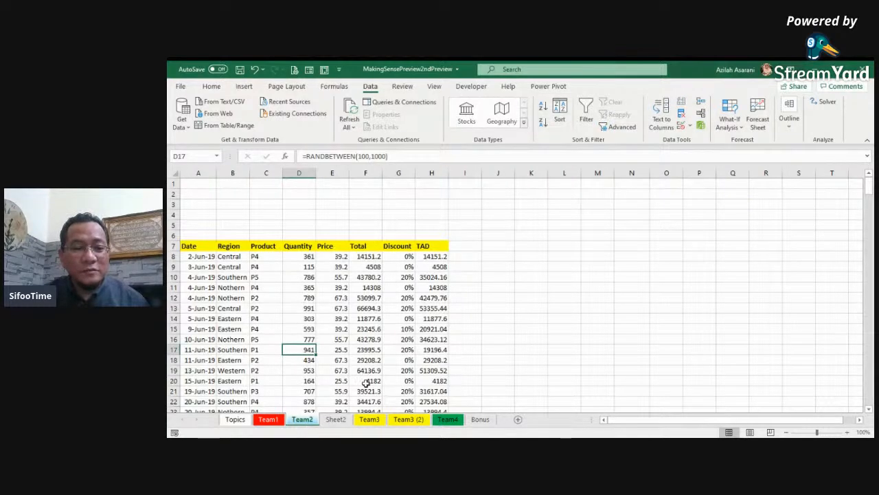
left_click(336, 419)
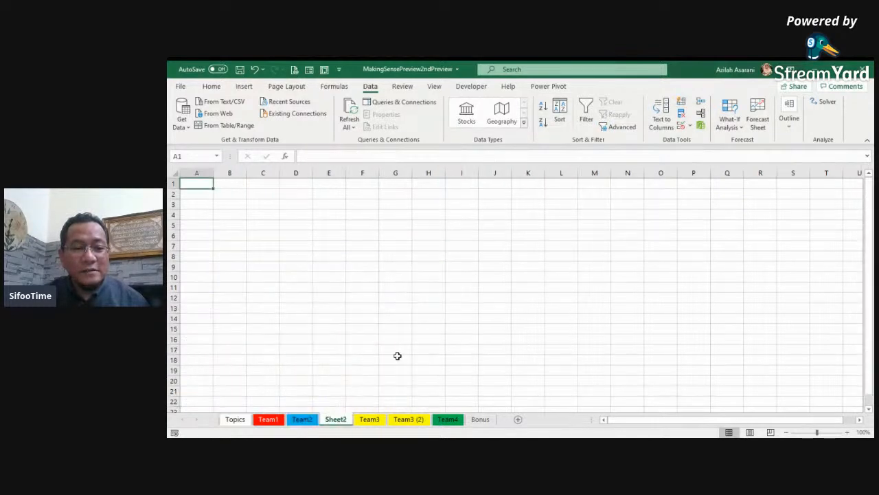
left_click(369, 419)
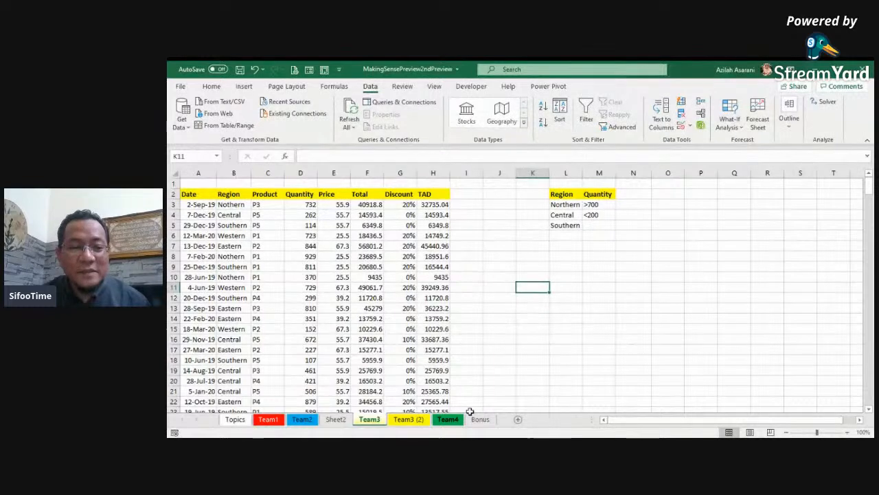
Step: Copy the Region and Quantity criteria range L2:M5 from the Team3 sheet into Sheet2, starting at cell B2
left_click_drag(562, 194, 592, 227)
key("ctrl+c")
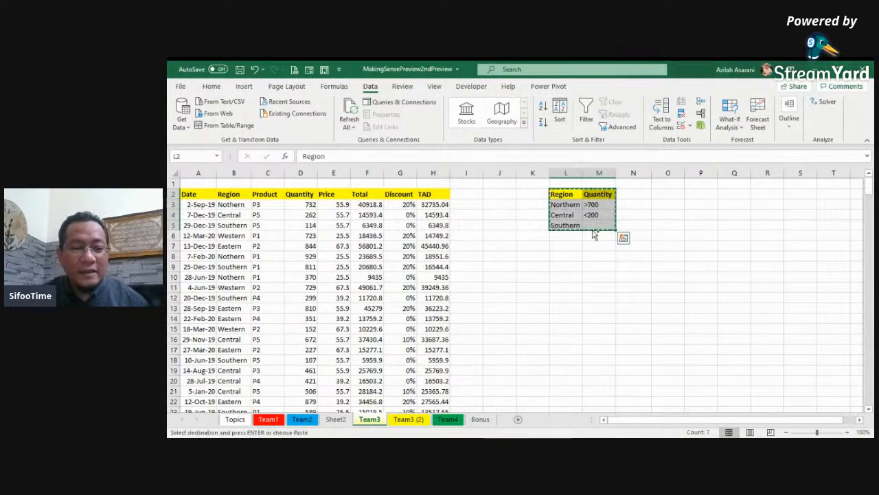
left_click(338, 418)
left_click(231, 192)
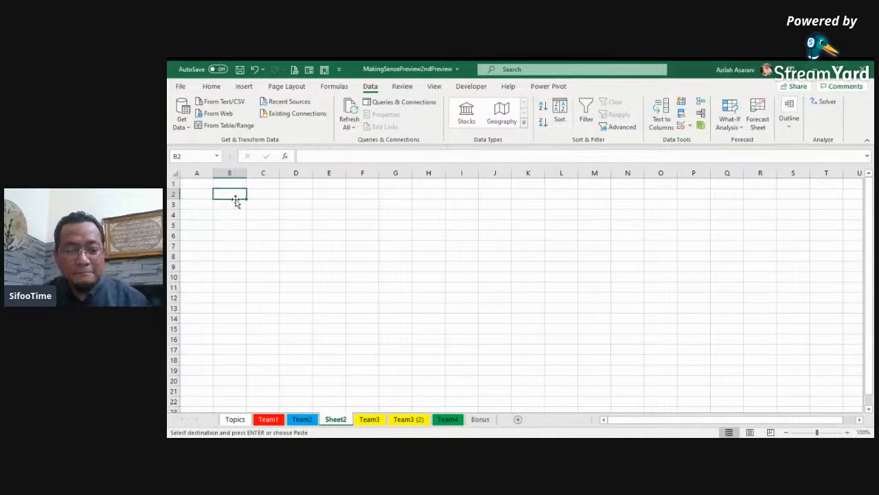
key("ctrl+v")
Step: Run an Advanced Filter from Sheet2 on Team3's A2:H278, using Sheet2's B2:C5 as criteria and copying the results to Sheet2 cell F2
left_click(366, 257)
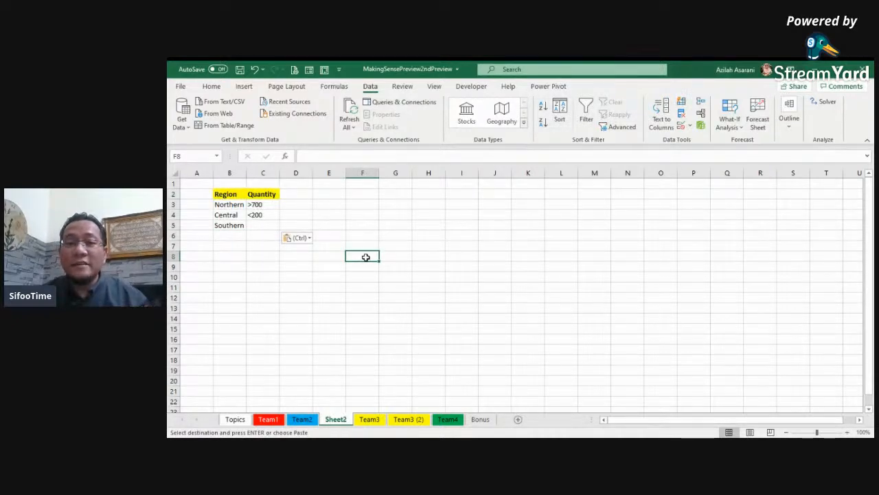
left_click(626, 128)
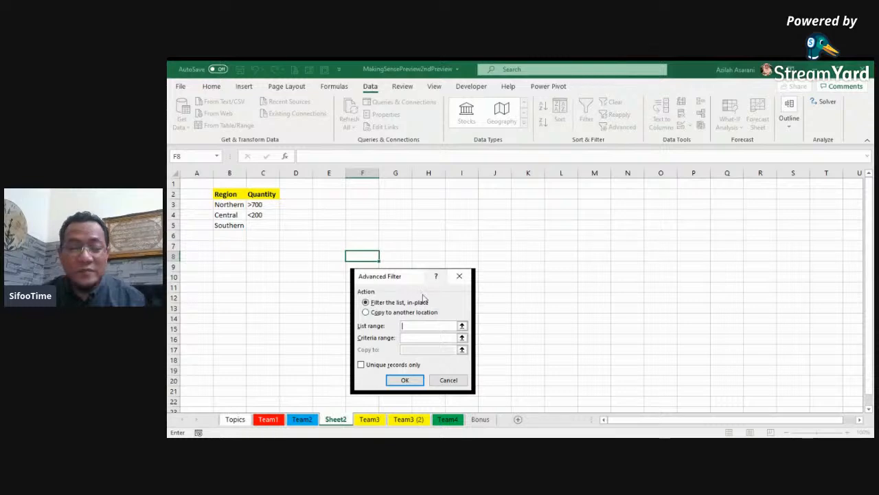
left_click(369, 419)
left_click(273, 253)
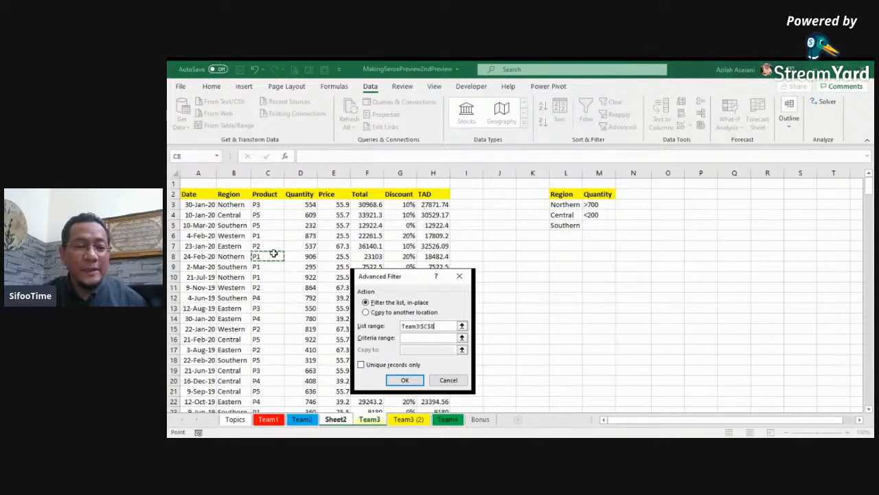
key("ctrl+a")
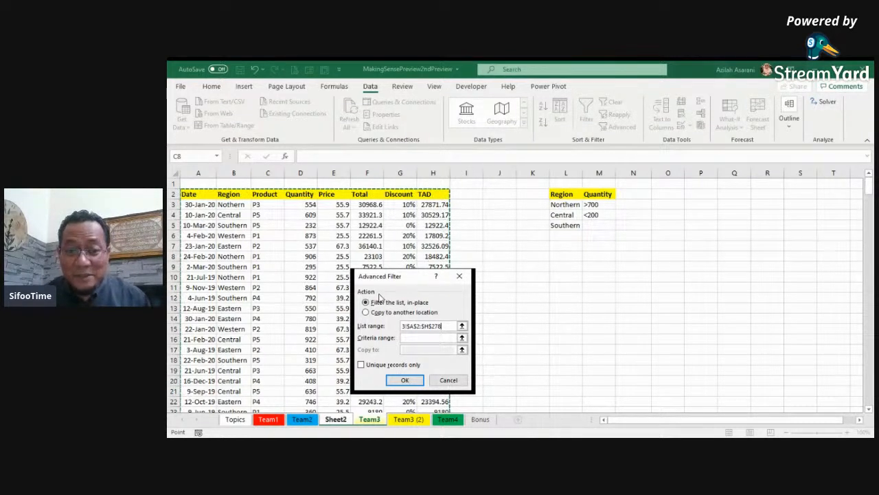
left_click(432, 336)
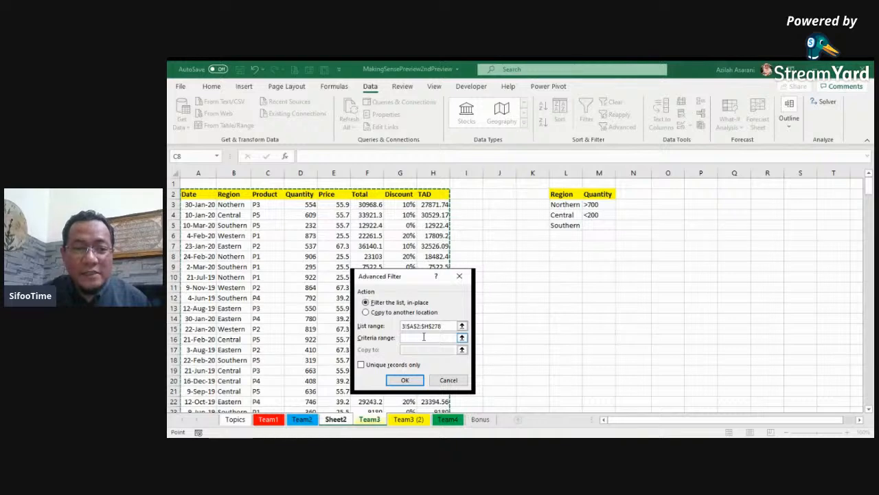
left_click(335, 419)
left_click_drag(234, 194, 260, 226)
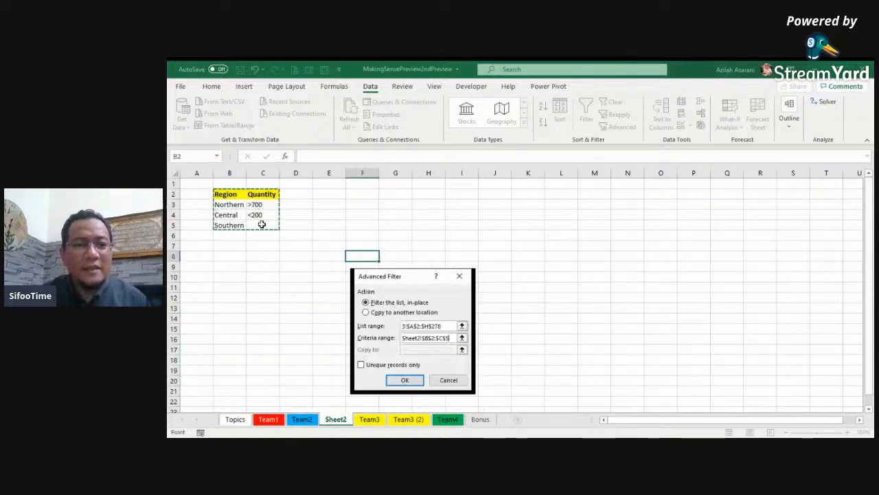
left_click(367, 314)
left_click(416, 349)
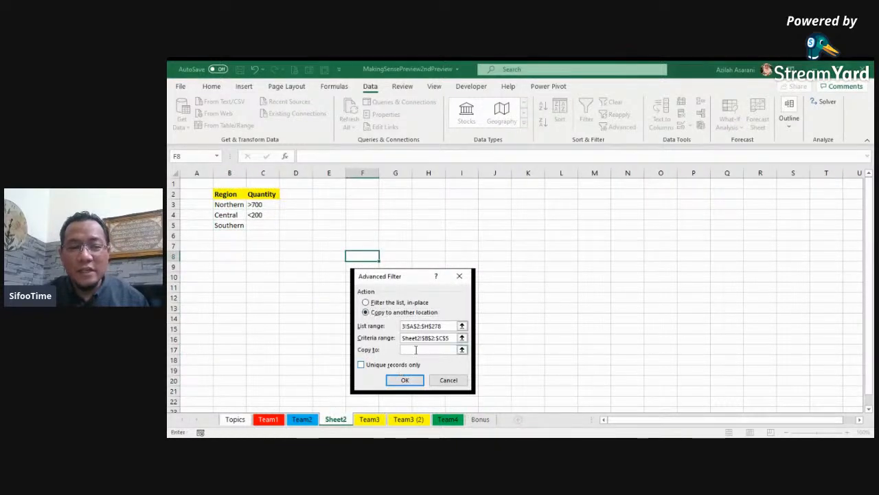
left_click(359, 197)
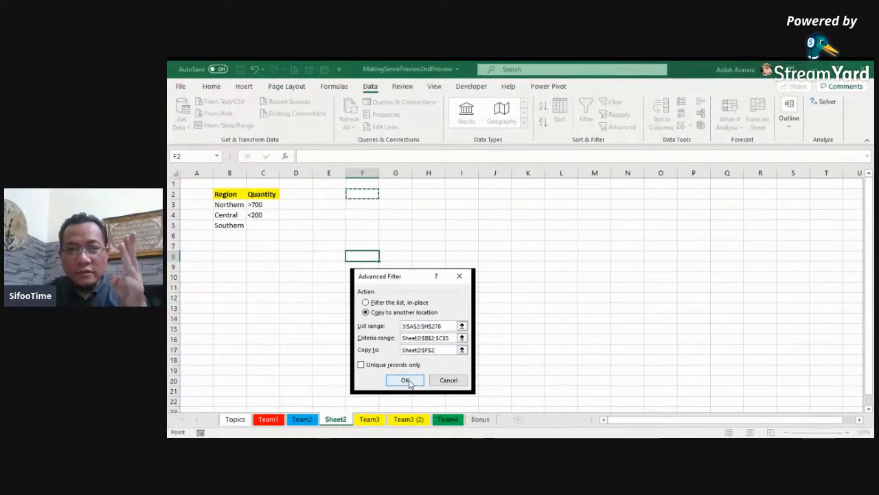
left_click(406, 381)
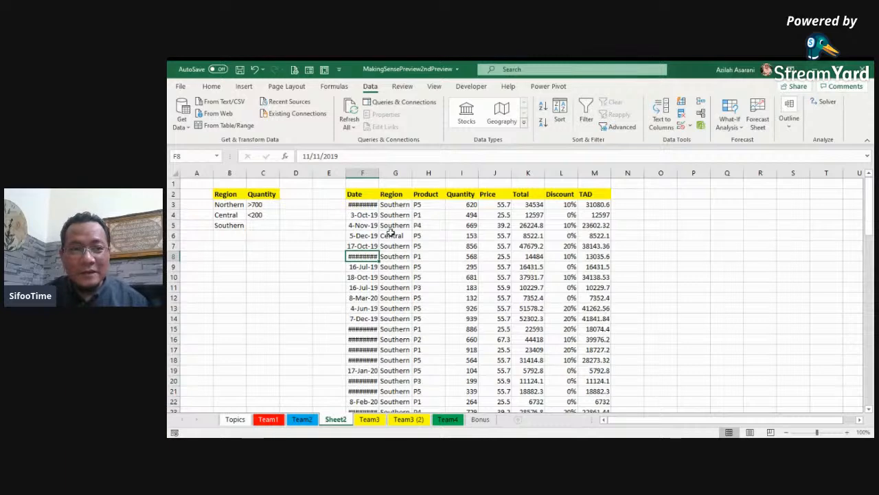
Step: Autofit the Date column of the extracted records on Sheet2 and sort the records by date from oldest to newest
double_click(380, 172)
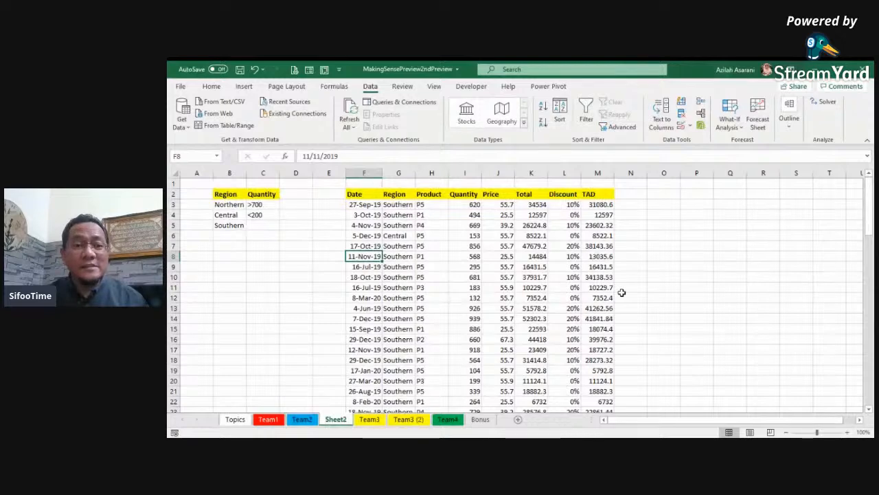
left_click(361, 296)
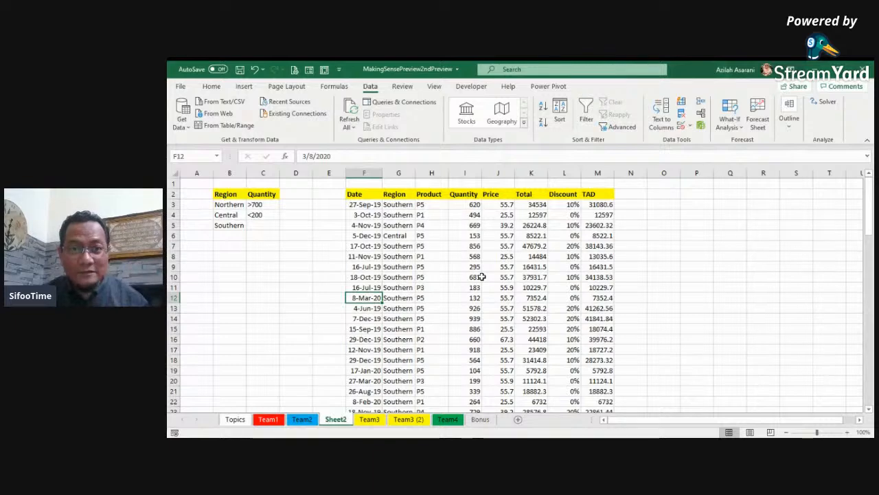
left_click(543, 107)
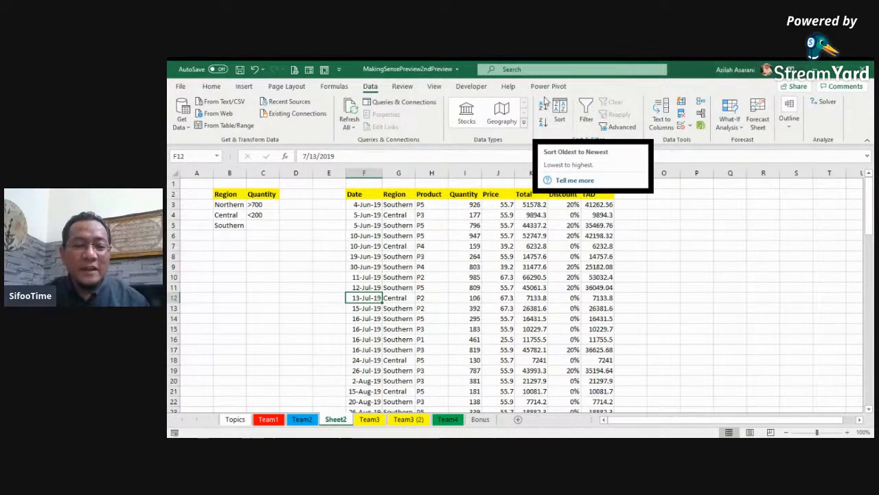
Step: Clear the Region filters from both tables on the Team4 sheet
left_click(268, 419)
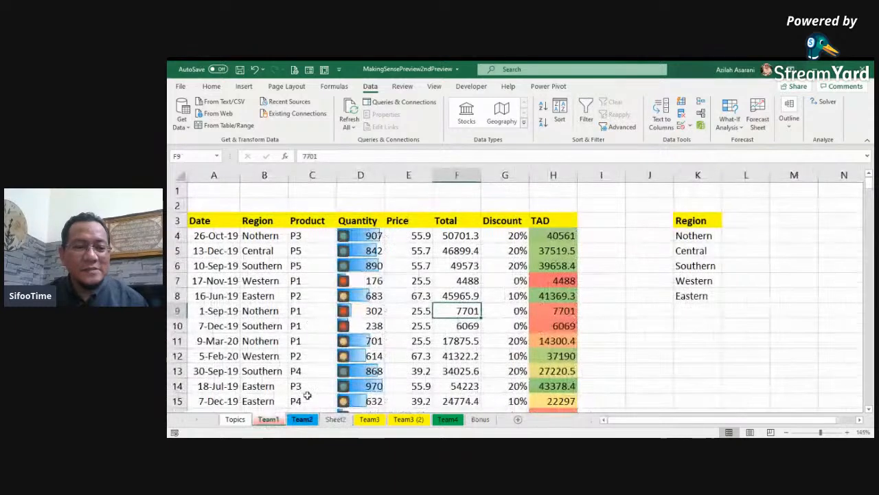
left_click(302, 420)
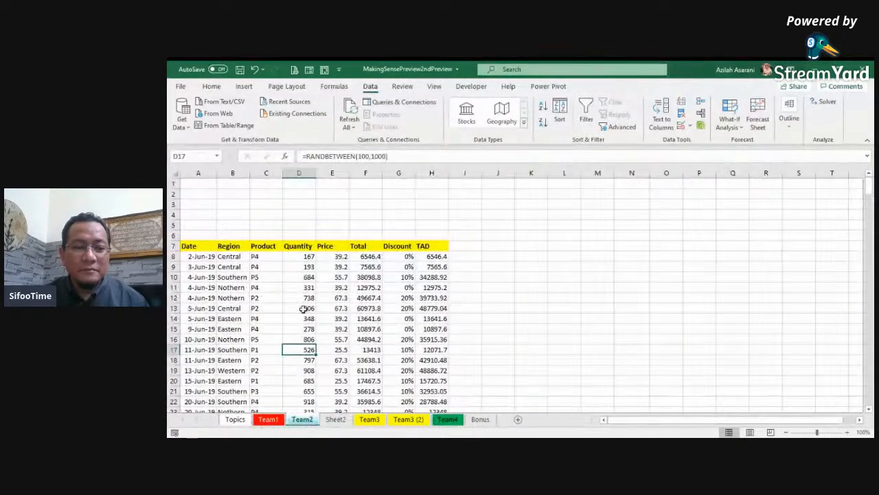
left_click(369, 419)
left_click(408, 419)
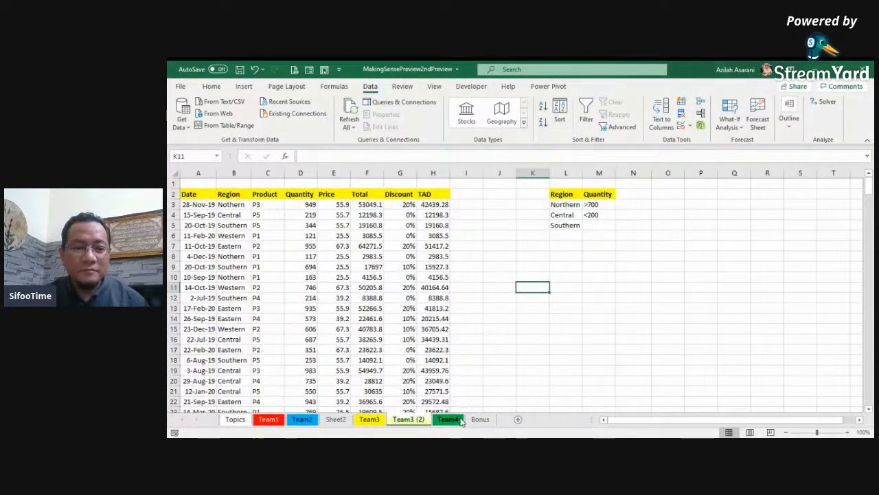
left_click(447, 419)
left_click(363, 206)
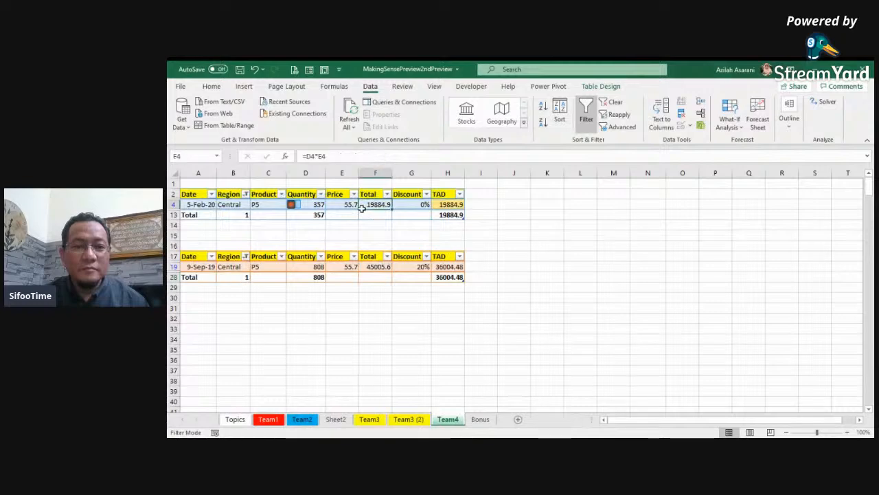
left_click(616, 103)
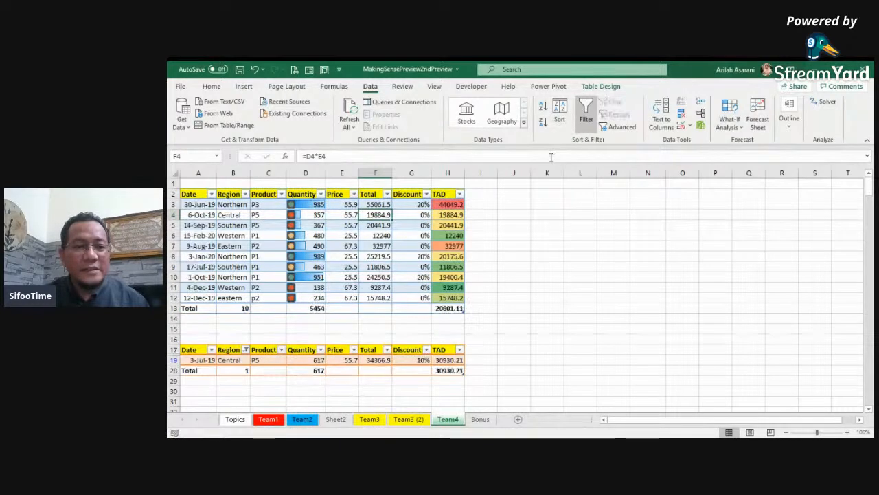
left_click(306, 267)
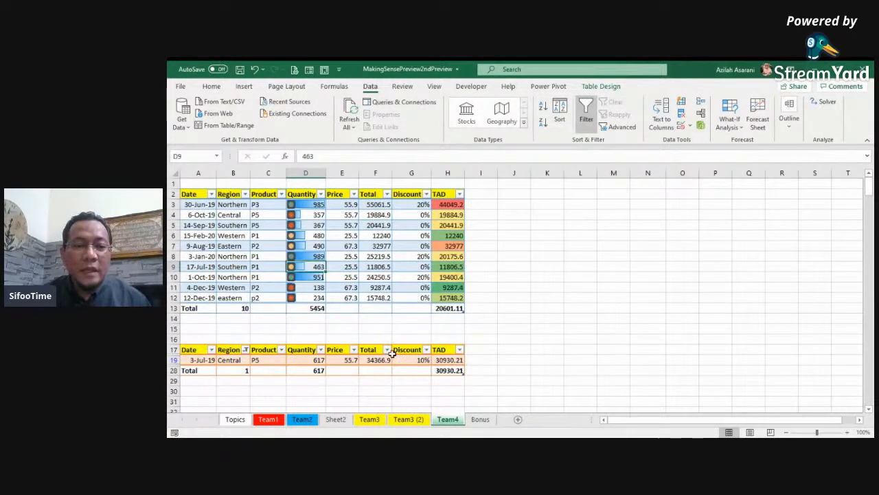
left_click(245, 351)
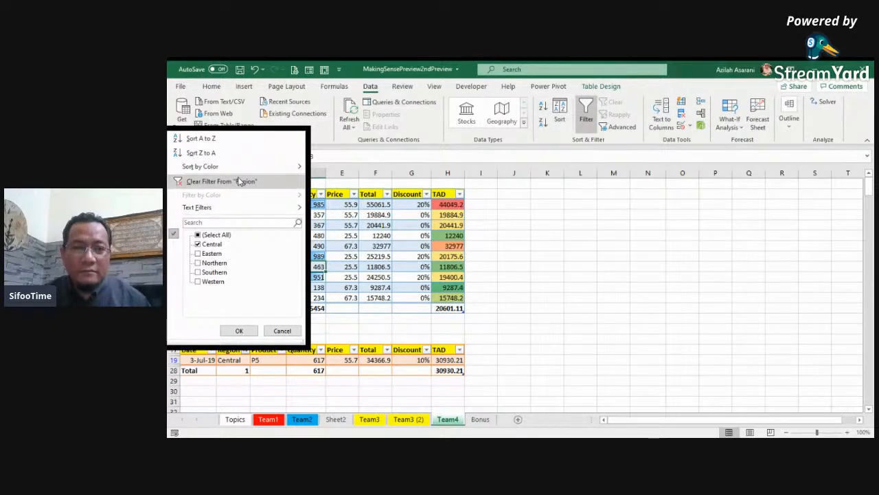
left_click(239, 181)
Step: Create a PivotTable on a new worksheet from the upper table, Table2, on the Team4 sheet
left_click(375, 245)
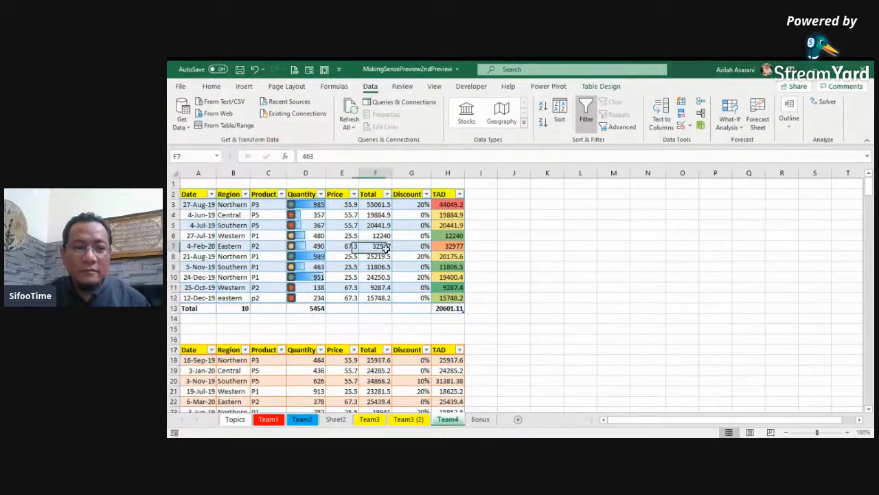
left_click(309, 246)
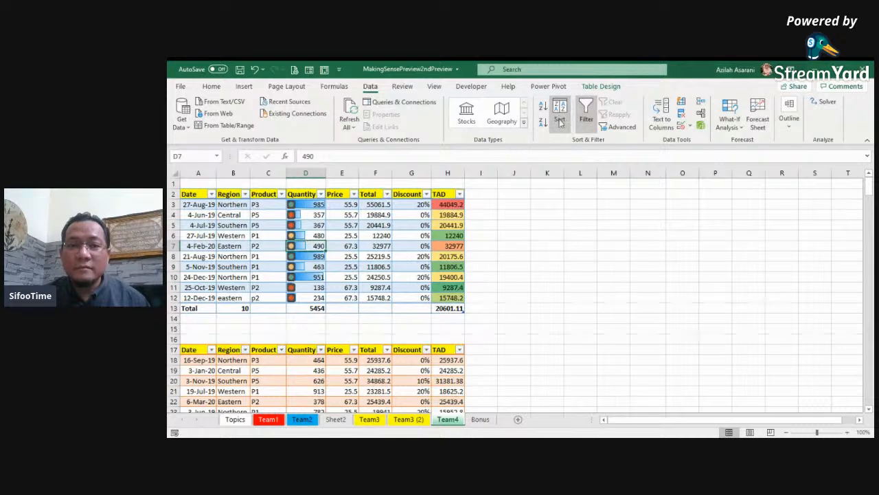
left_click(602, 88)
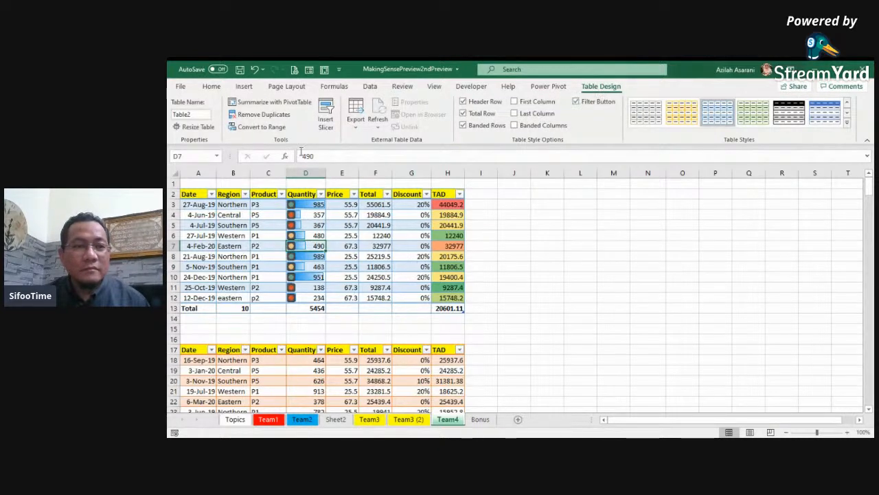
left_click(296, 103)
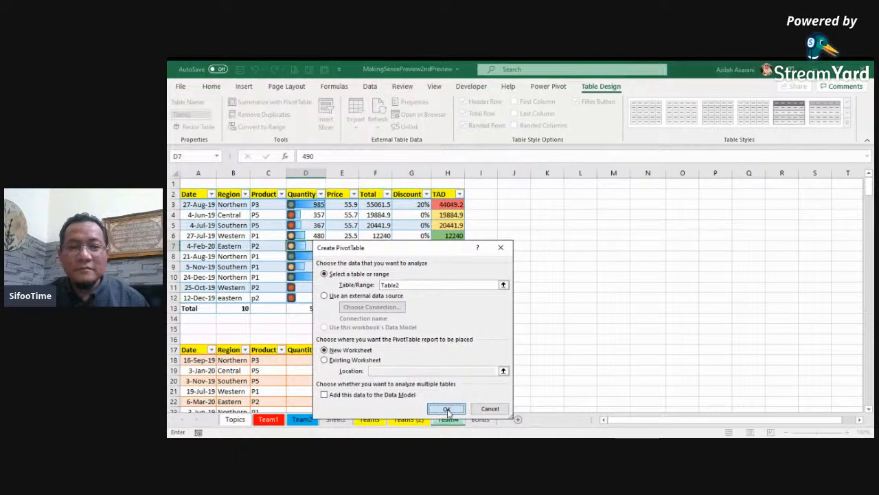
left_click(447, 409)
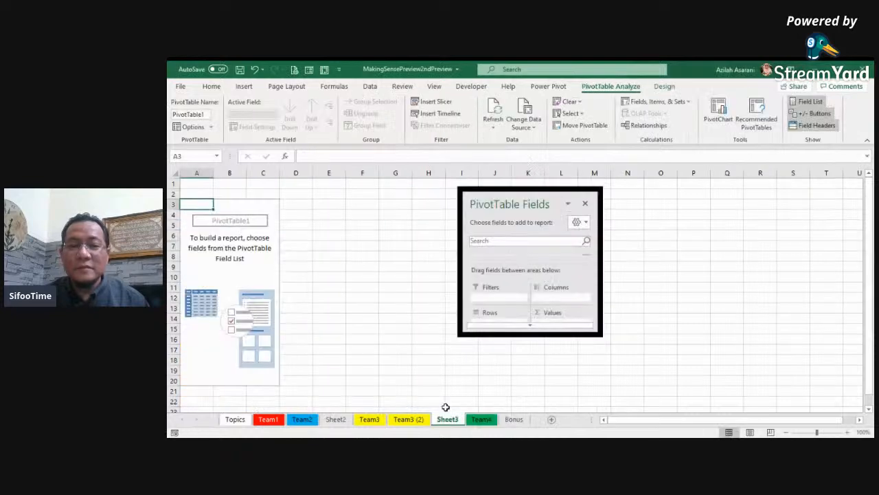
Step: Enlarge the PivotTable field list, then lay out the PivotTable with Region as rows, Quantity as summed values and Product as columns
left_click(525, 326)
left_click_drag(523, 335, 524, 412)
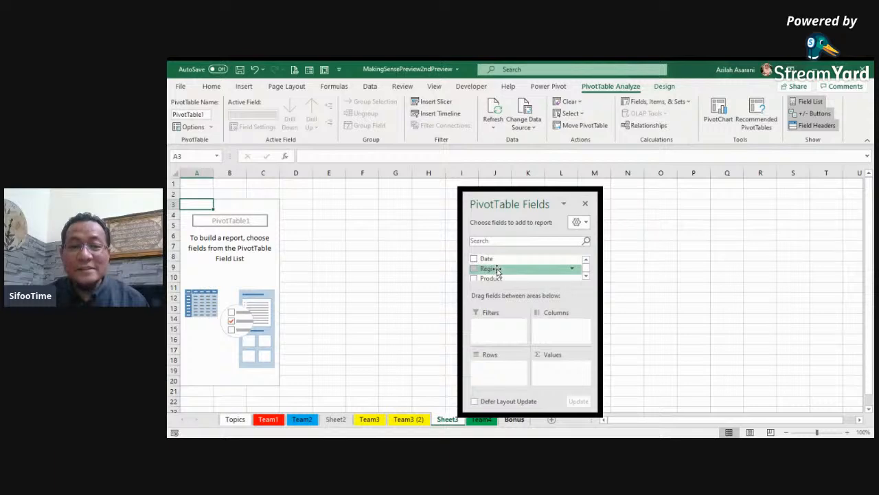
left_click_drag(495, 384, 496, 382)
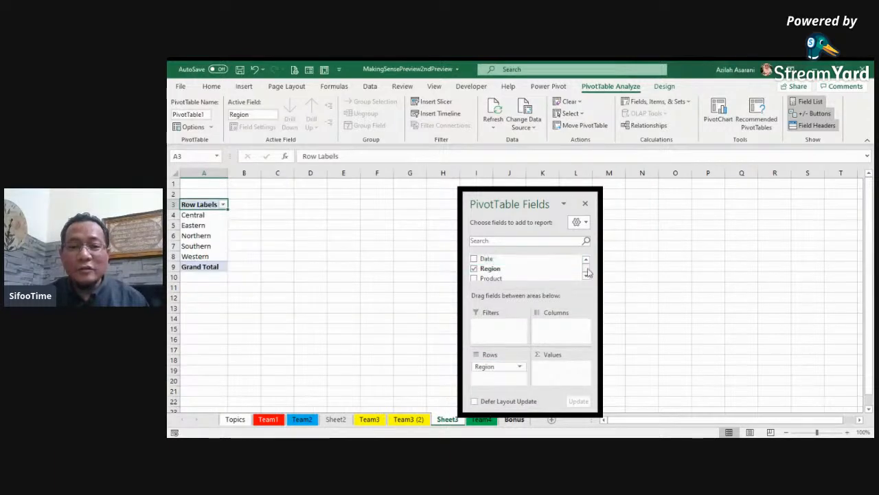
left_click(587, 276)
left_click_drag(522, 280, 550, 370)
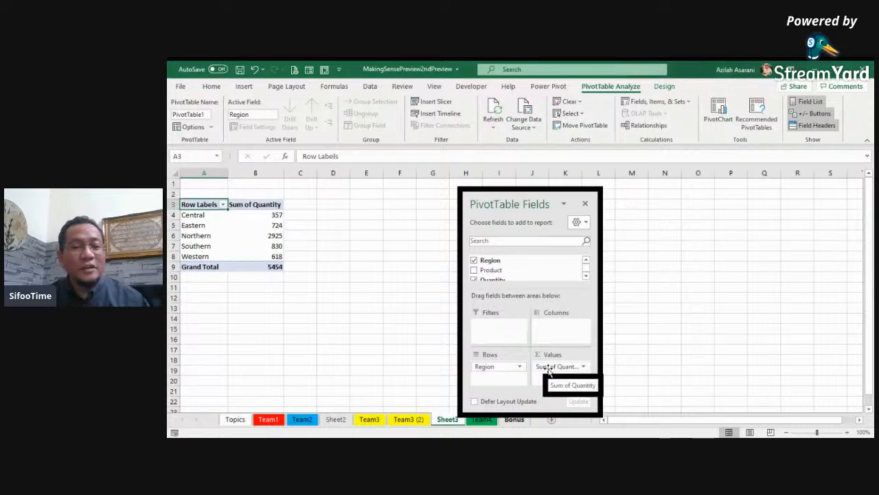
left_click_drag(501, 270, 548, 336)
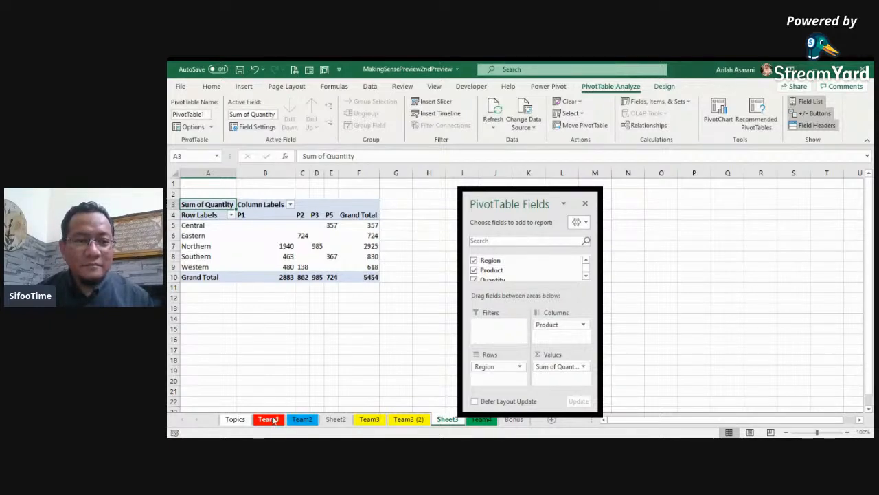
Step: Insert a Clustered Column PivotChart based on the Region by Product PivotTable
left_click(302, 257)
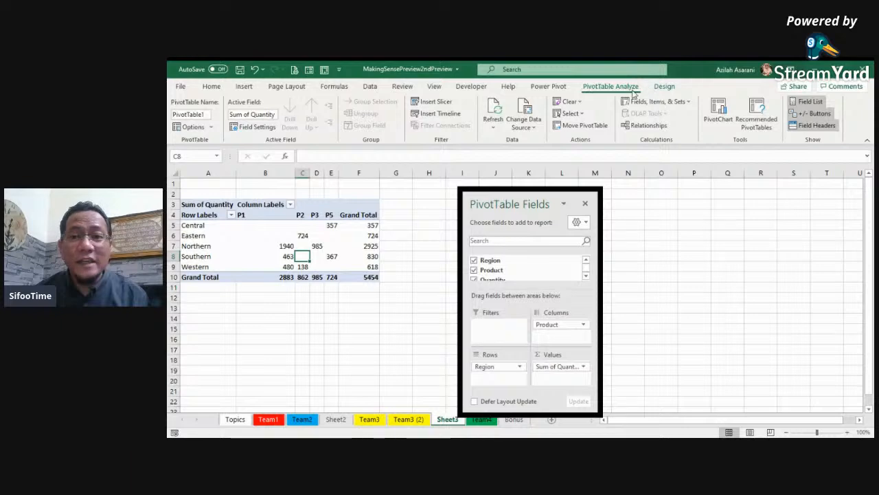
left_click(718, 112)
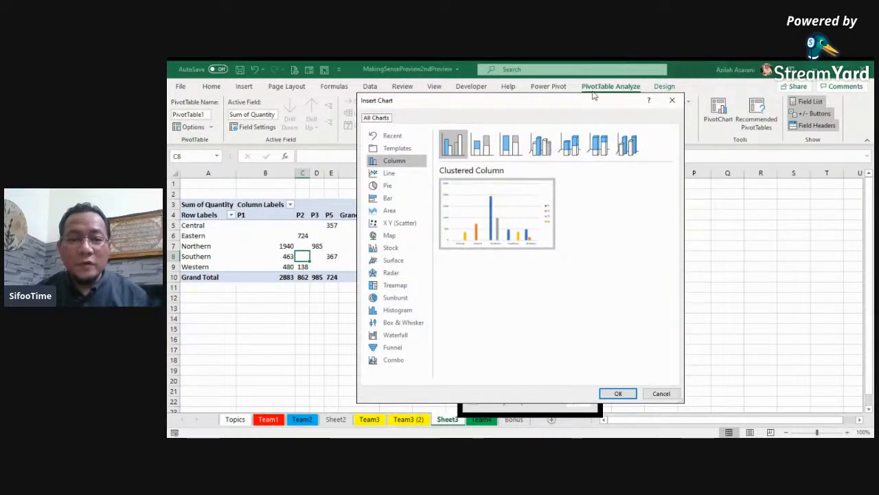
left_click_drag(547, 95, 481, 97)
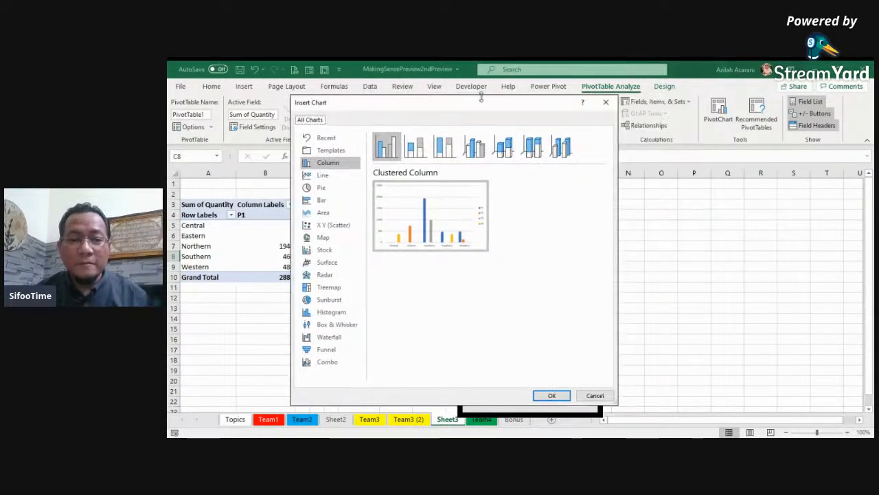
left_click(550, 395)
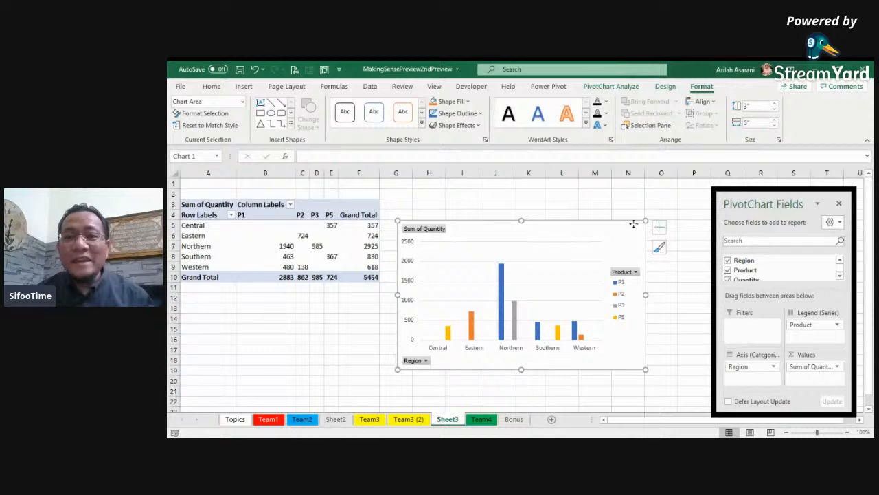
left_click(611, 88)
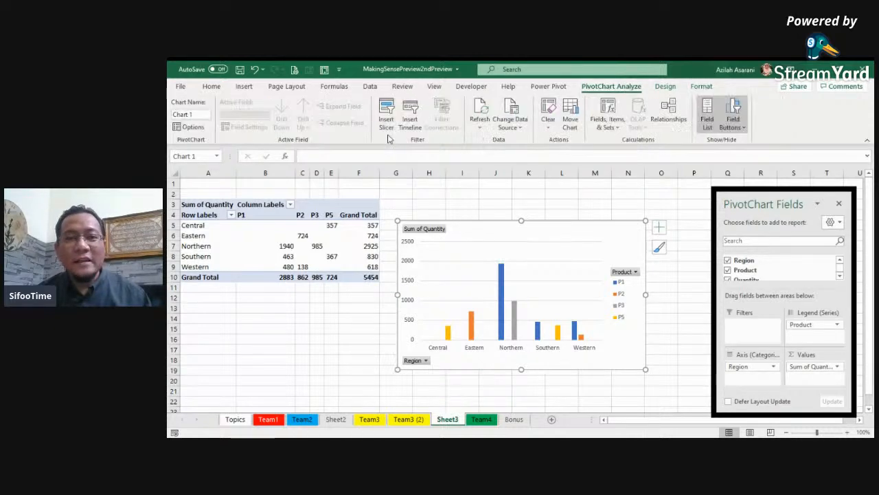
Step: Apply the grey gradient chart style with data labels to the PivotChart on Sheet3
left_click(664, 88)
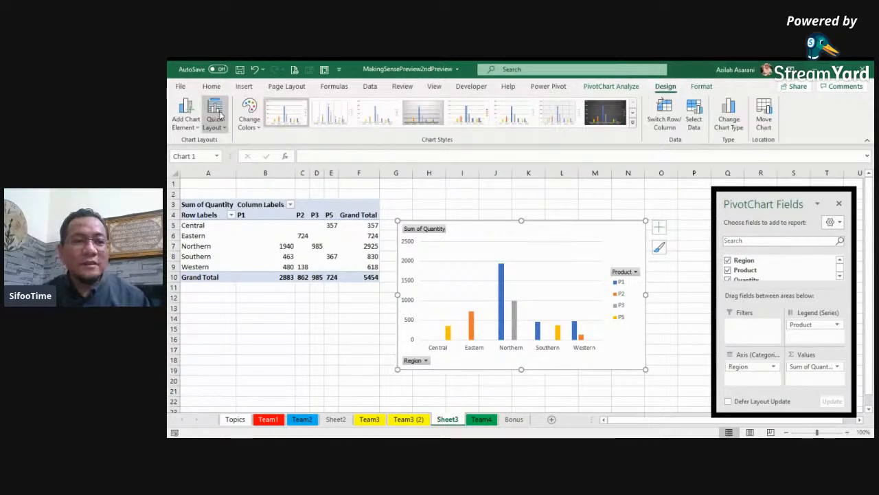
left_click(422, 112)
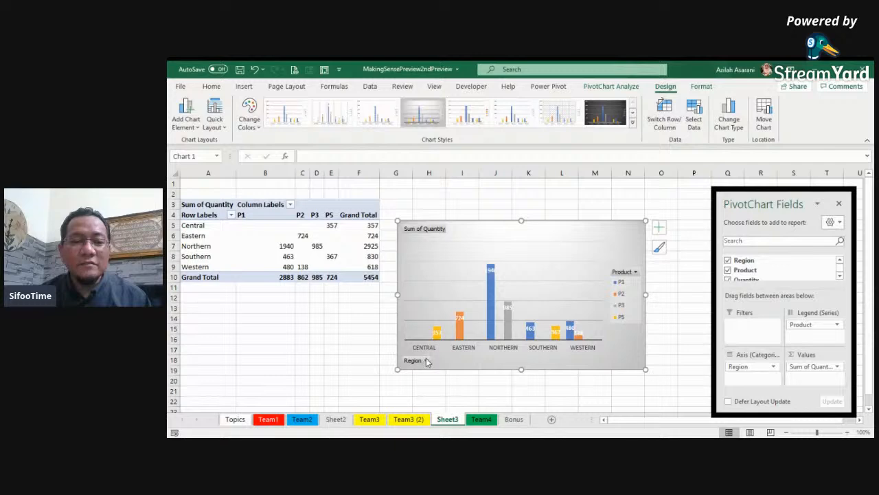
Step: Filter the PivotChart's Region field to only Central and Northern
left_click(232, 215)
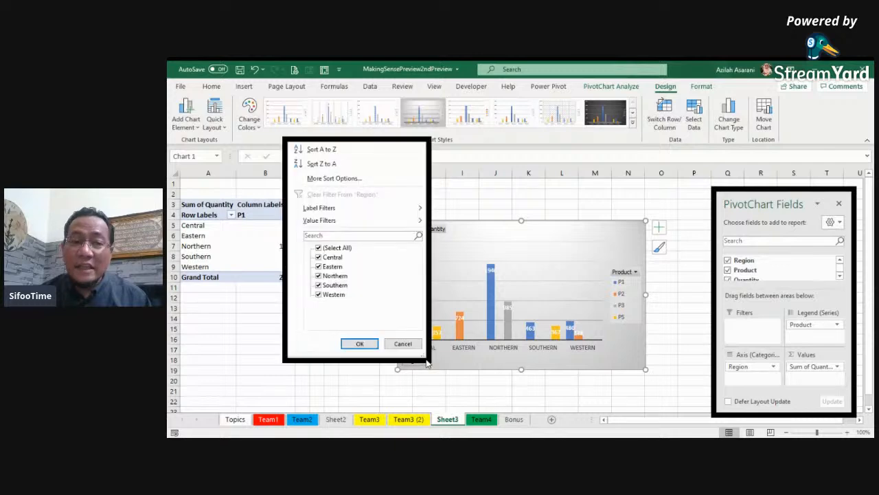
left_click(319, 249)
left_click(319, 258)
left_click(319, 276)
left_click(362, 345)
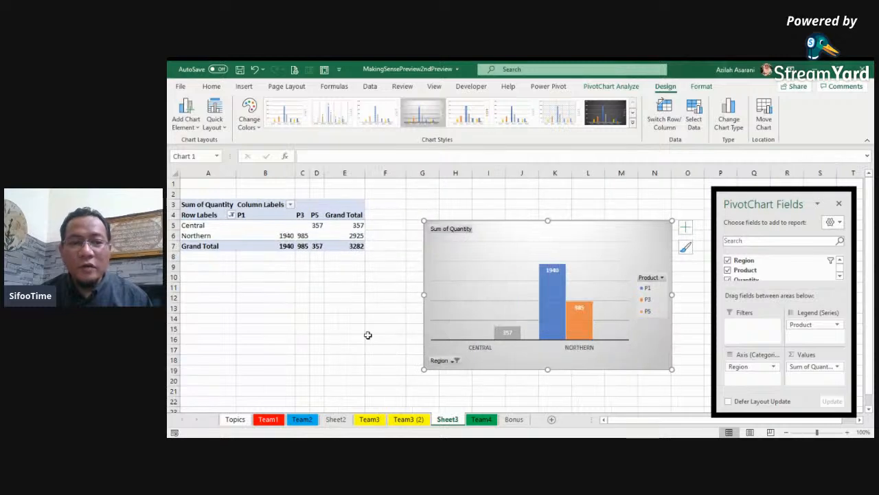
Step: Restore Eastern, Southern and Western in the PivotTable's Region filter so all regions are included
left_click(230, 215)
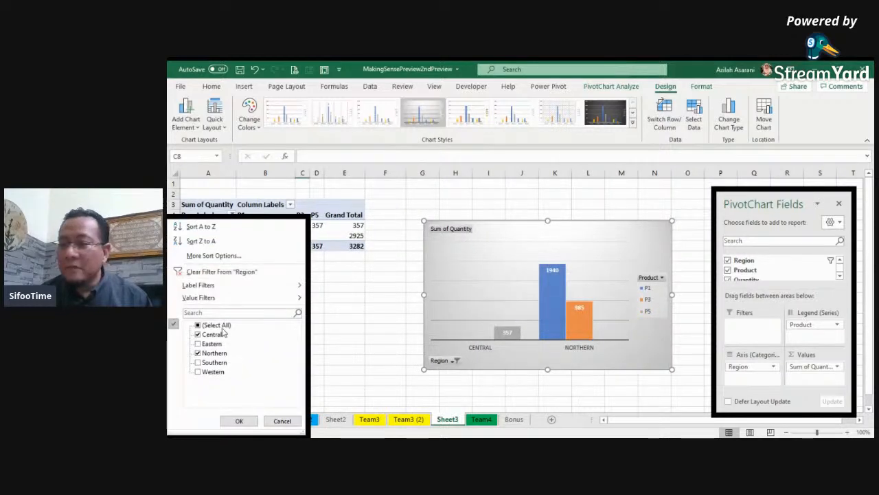
left_click(198, 343)
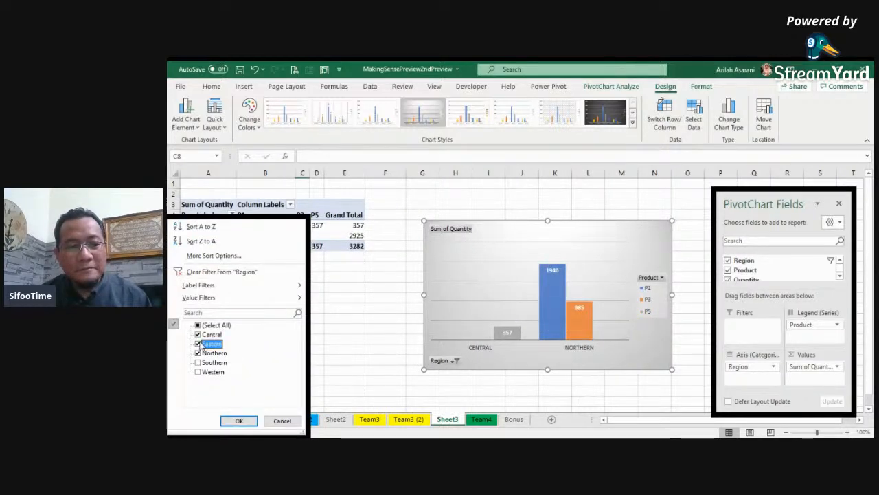
left_click(197, 371)
left_click(199, 363)
left_click(199, 362)
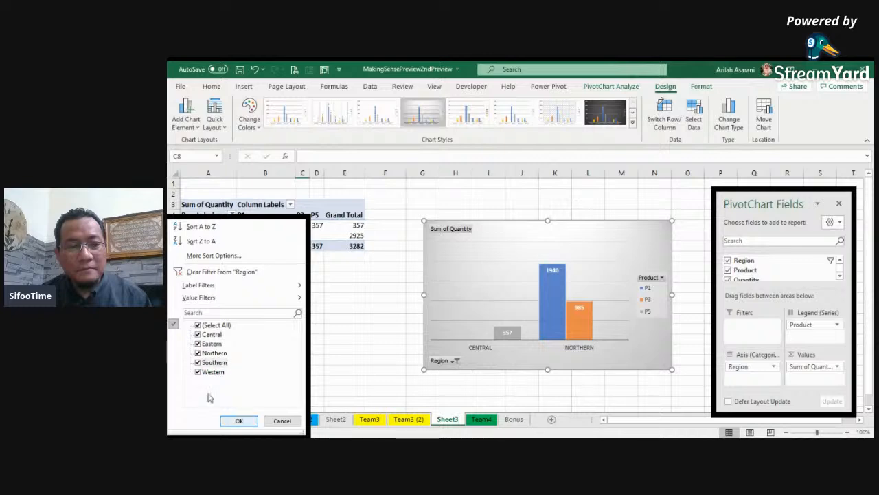
left_click(239, 420)
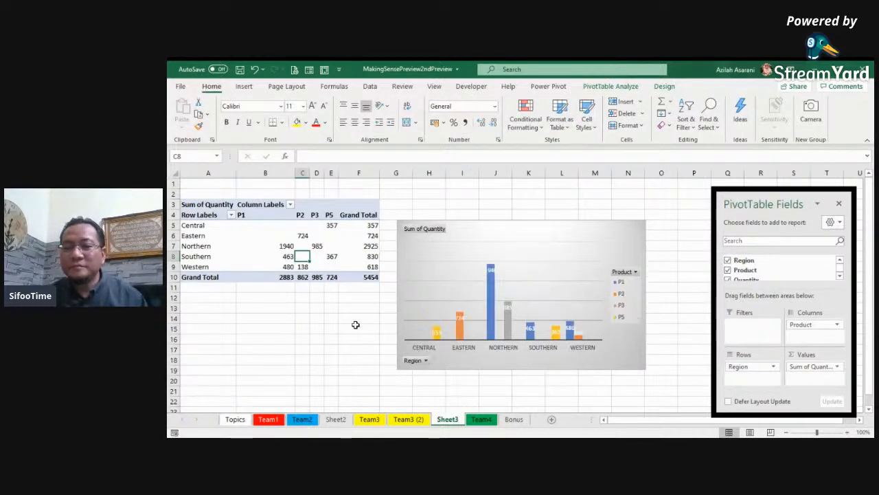
left_click(493, 197)
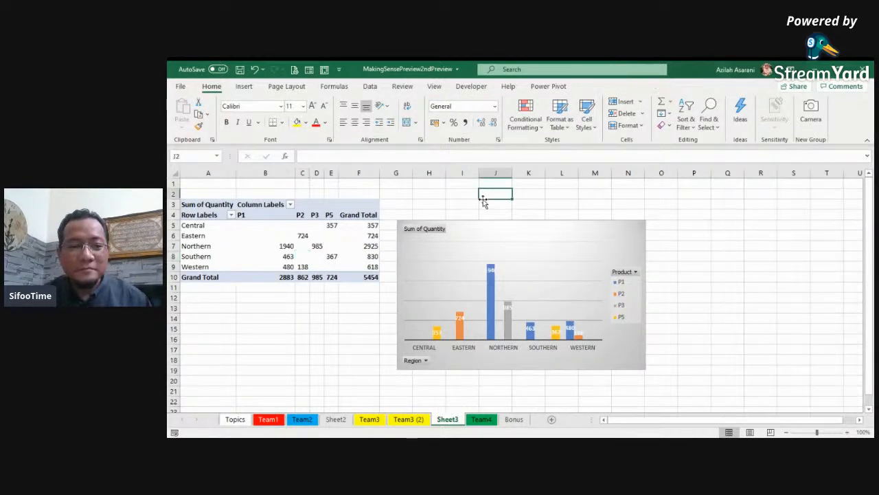
Step: Review the Team1 data and move the Team3 sheet directly after Team2 in the sheet order
left_click(305, 421)
left_click(268, 420)
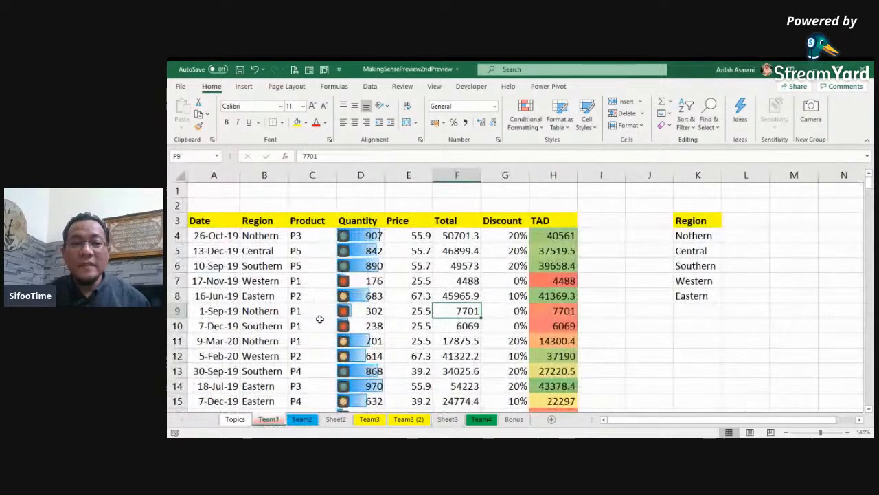
scroll(338, 323, "down", 3)
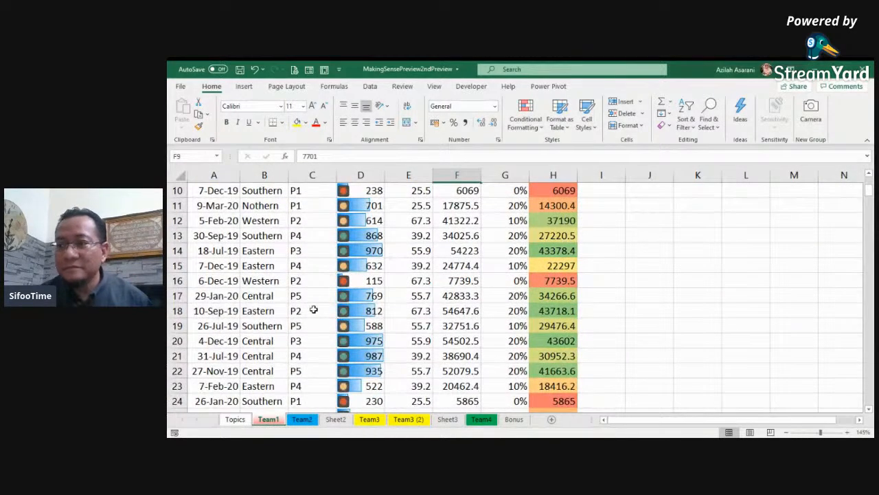
left_click(300, 267)
scroll(296, 272, "up", 3)
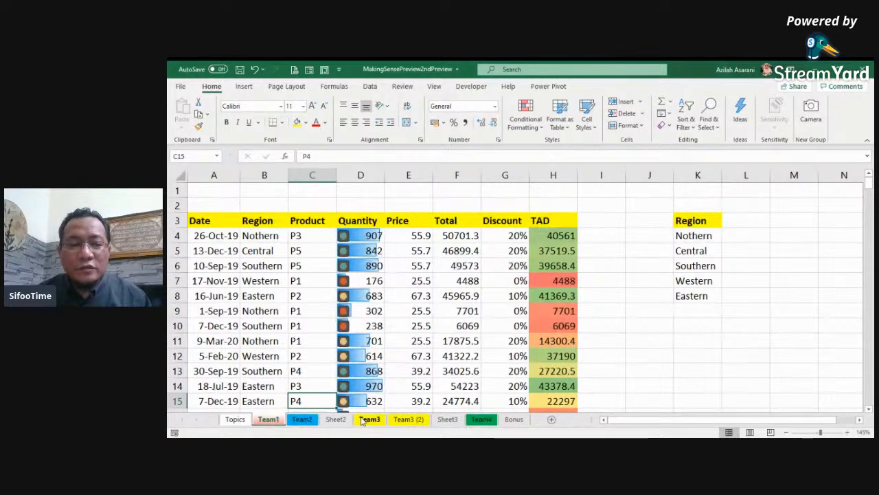
left_click_drag(362, 420, 334, 419)
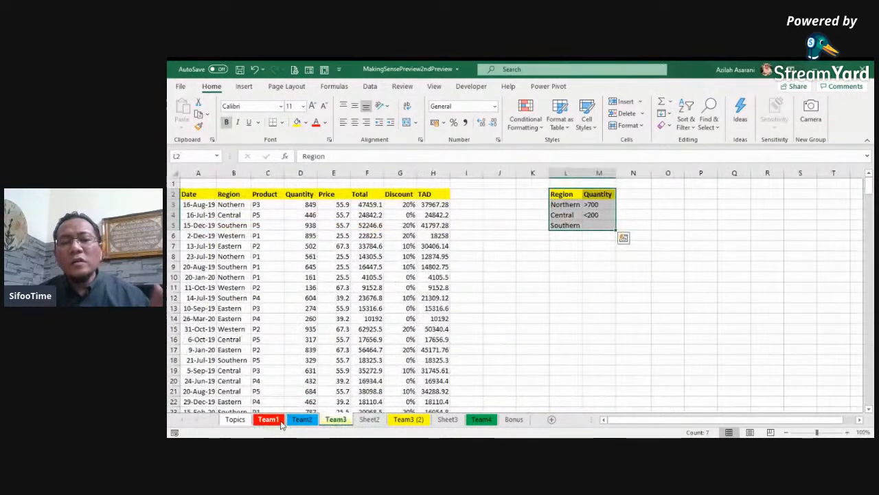
Step: Compare the table layouts and header rows on the Team1, Team2 and Team3 sheets
left_click(280, 423)
left_click(304, 421)
left_click(331, 421)
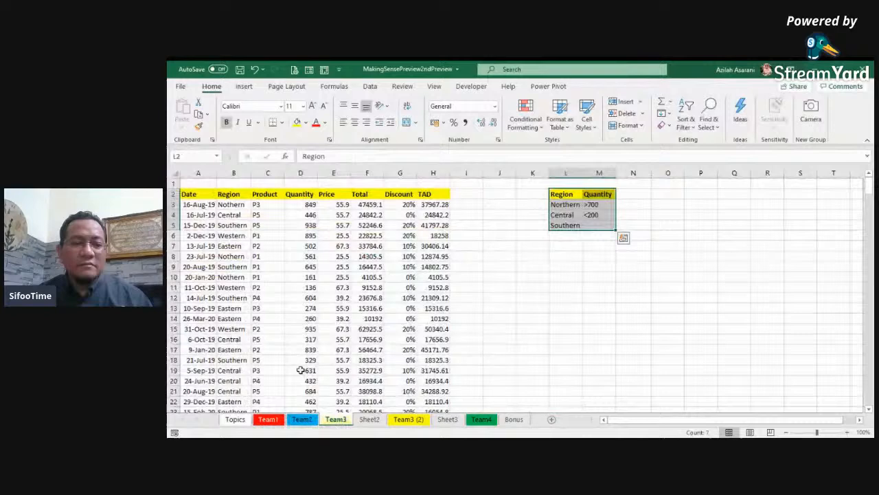
left_click(272, 419)
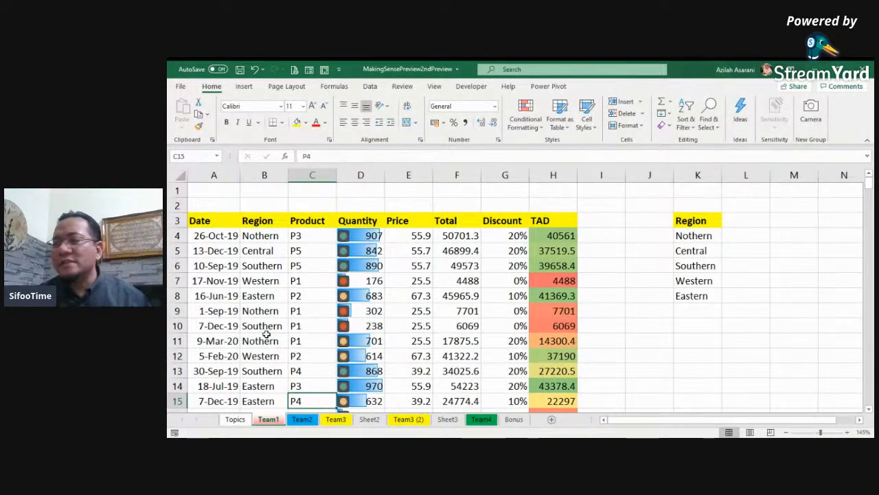
left_click_drag(199, 221, 535, 220)
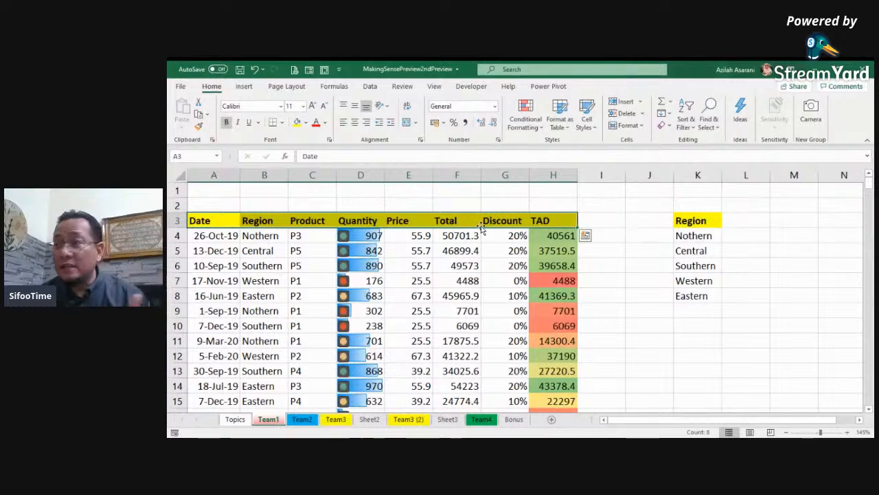
left_click(302, 420)
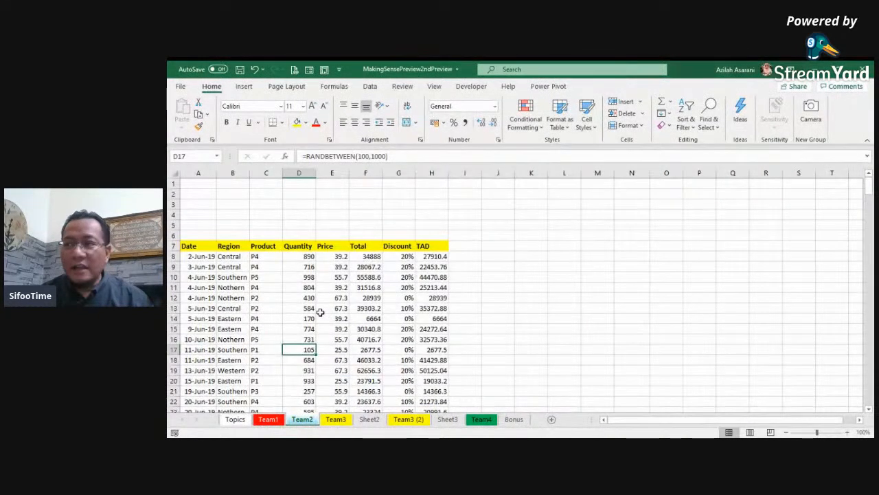
left_click(336, 420)
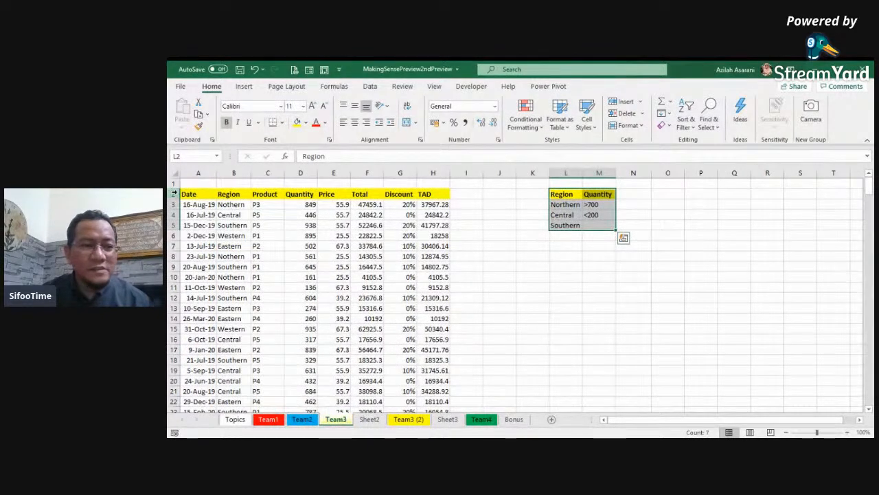
left_click(302, 420)
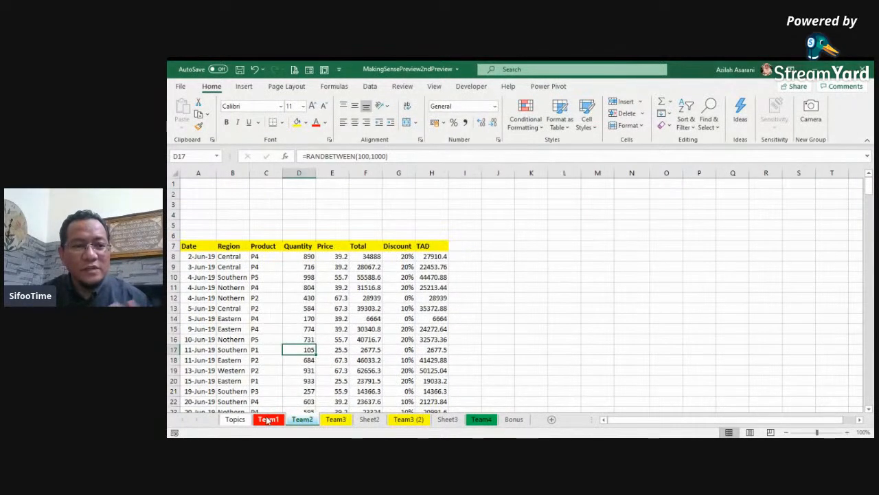
left_click(268, 420)
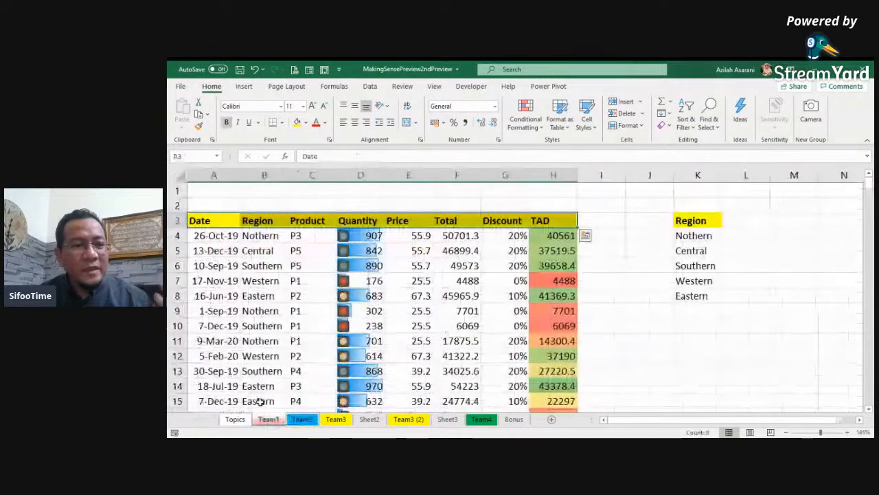
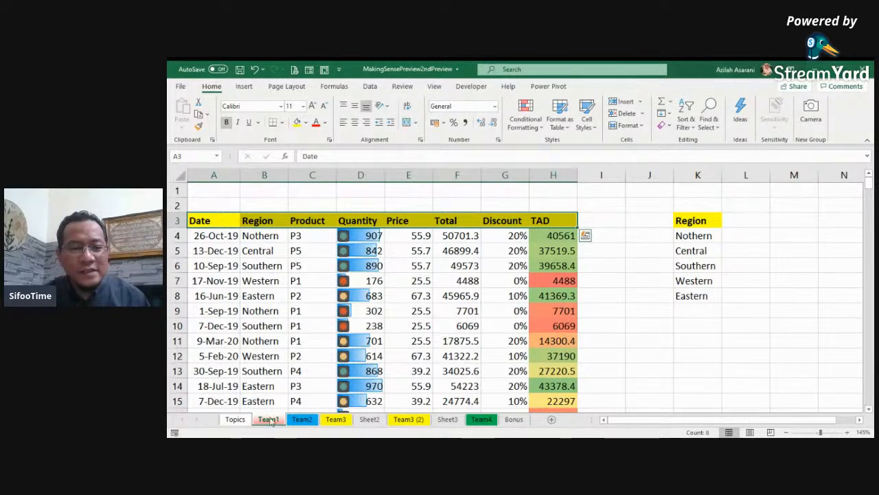
left_click(299, 421)
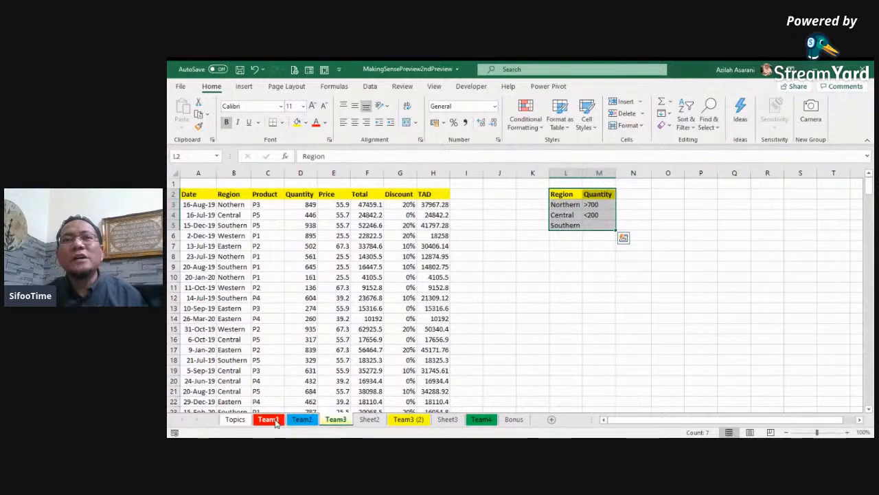
Step: Group the sheets Team1 through Team3 and enter the title "Progress Report" in cell A1
left_click(268, 420)
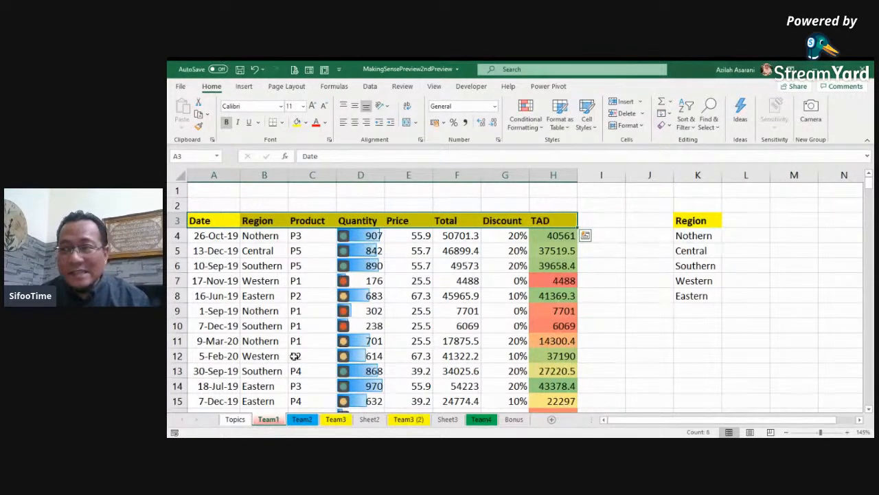
left_click(336, 419, "shift")
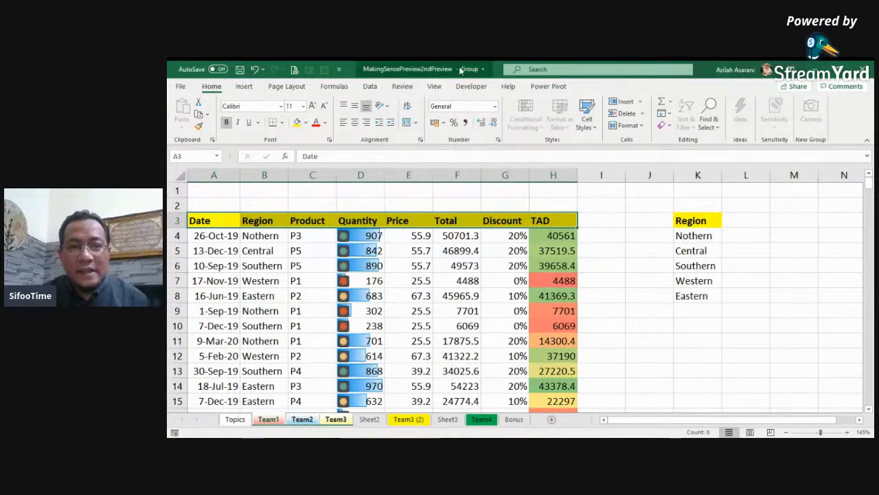
left_click(232, 188)
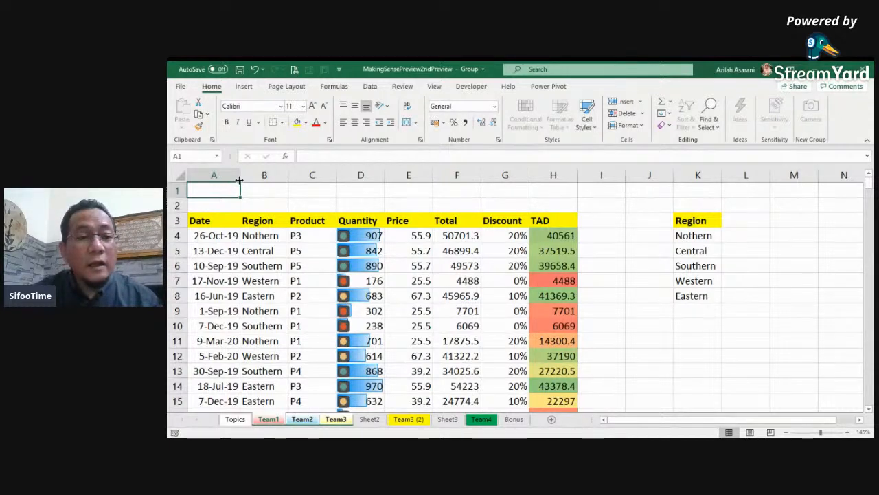
type("p")
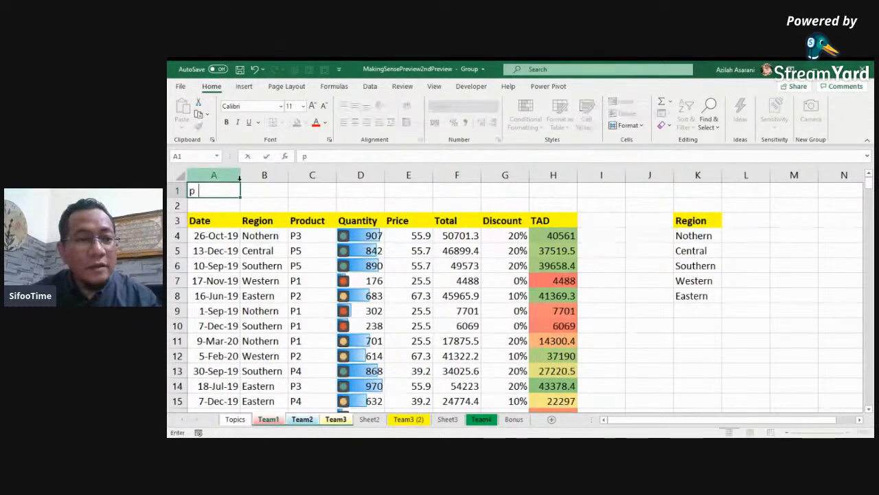
type("rog")
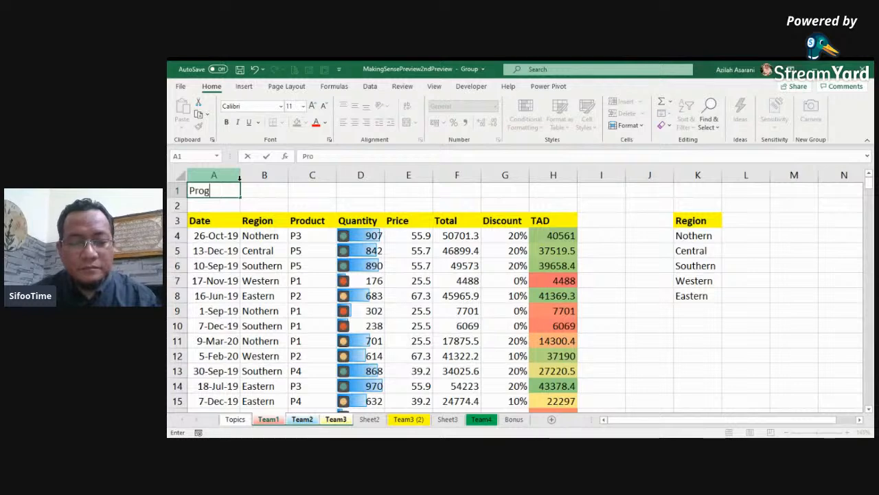
type("ress Report")
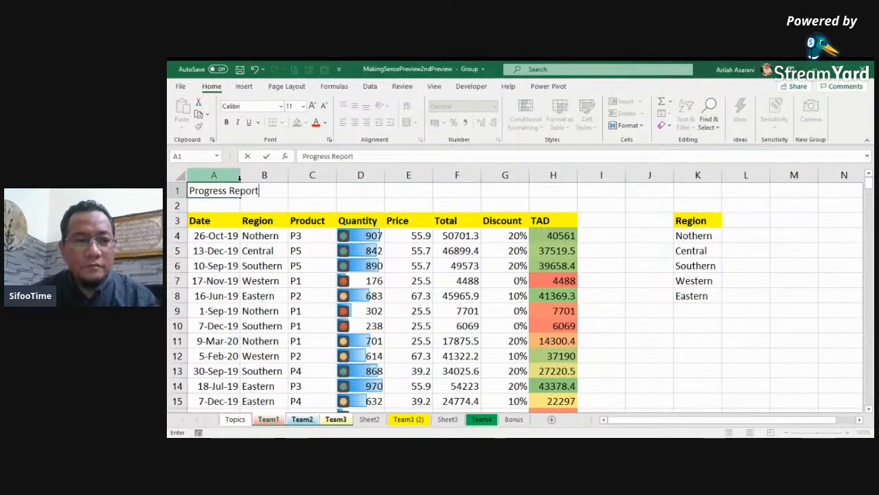
key("Return")
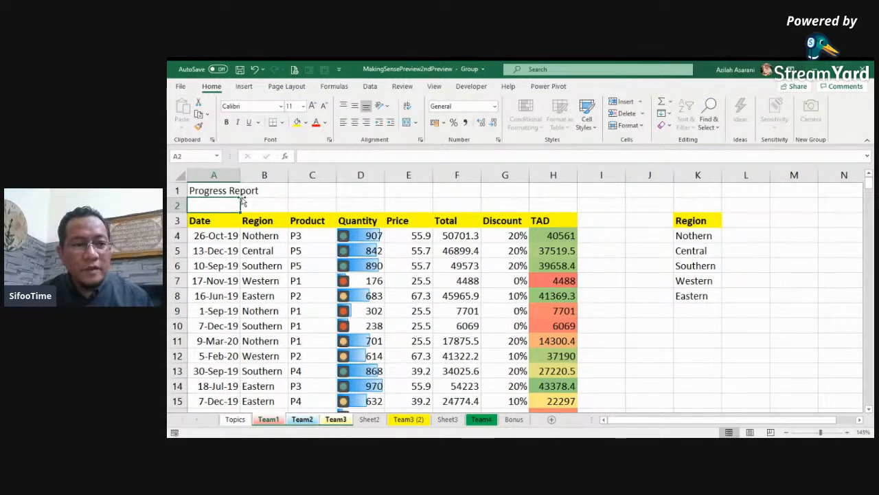
Step: Merge and center the title across A1:H1 on the grouped sheets, with bold text and a red fill
left_click_drag(236, 190, 539, 186)
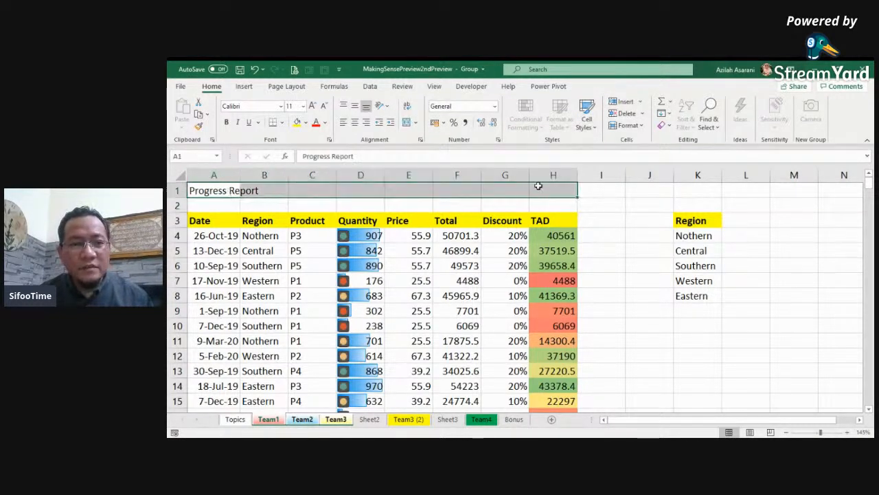
left_click(406, 123)
left_click(226, 122)
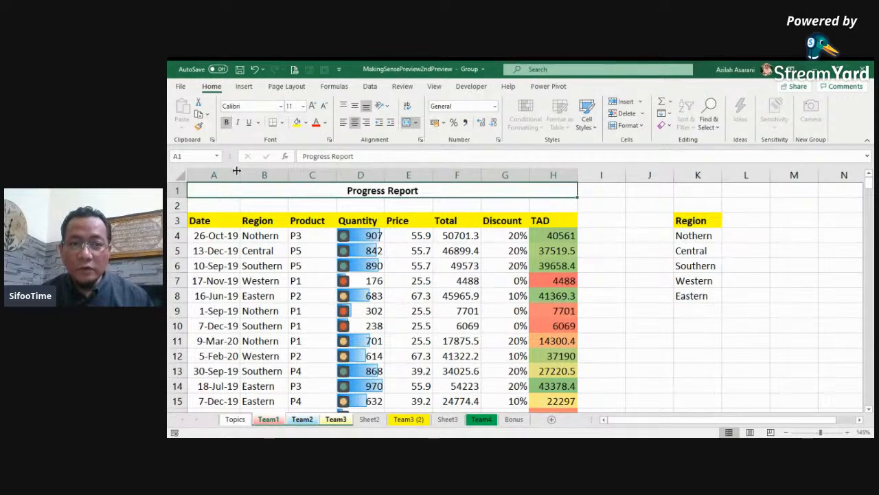
left_click(306, 123)
left_click(305, 220)
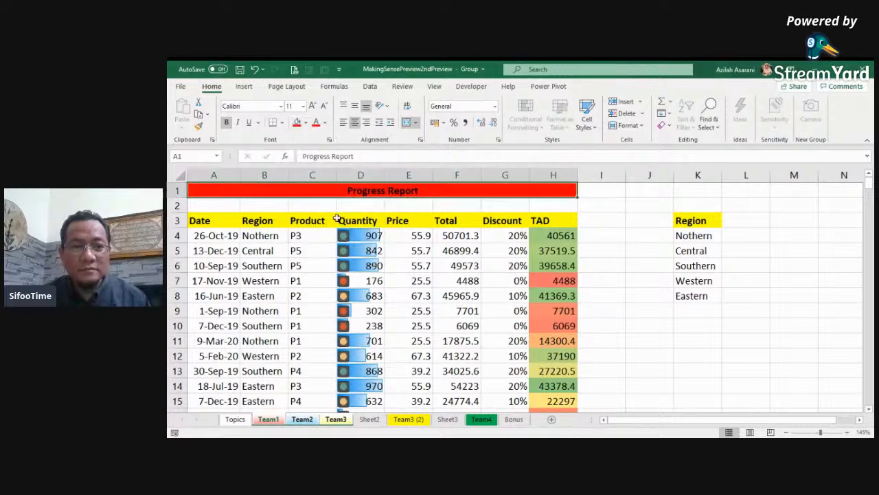
Step: Ungroup the Team1, Team2 and Team3 sheets
left_click(425, 263)
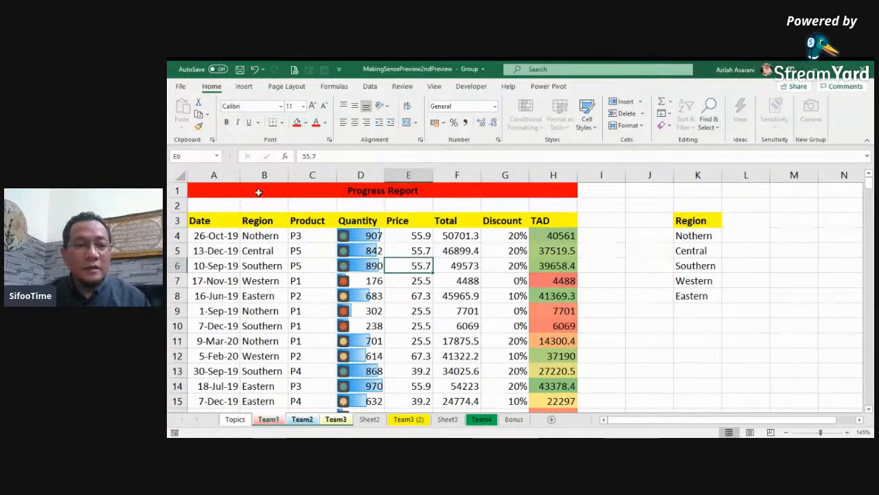
right_click(269, 420)
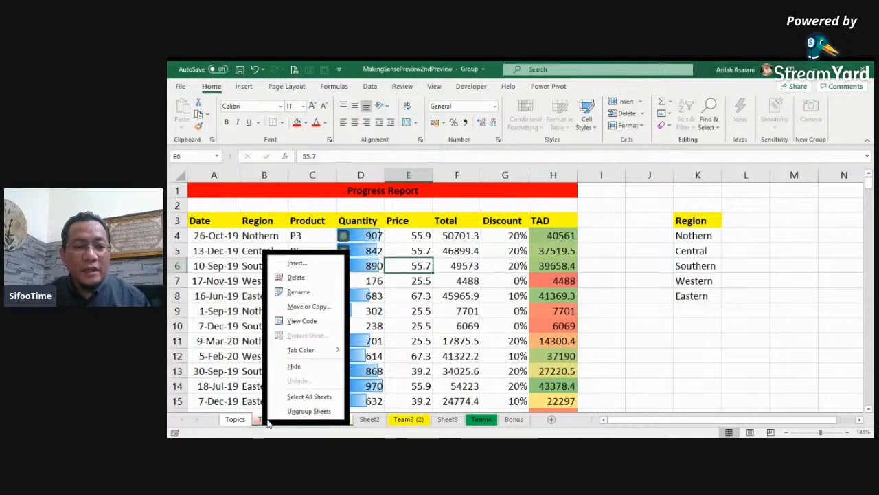
left_click(310, 411)
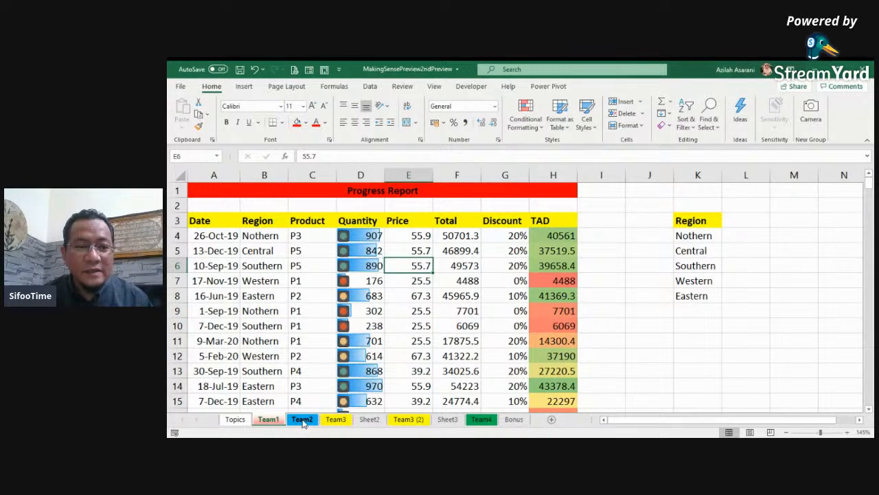
Step: Compare the Progress Report title across the Team1, Team2 and Team3 sheets
left_click(333, 419)
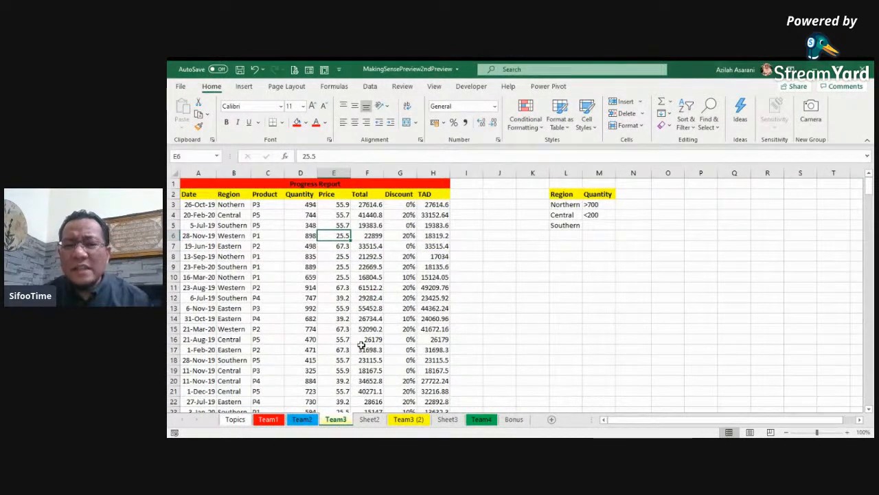
left_click(303, 420)
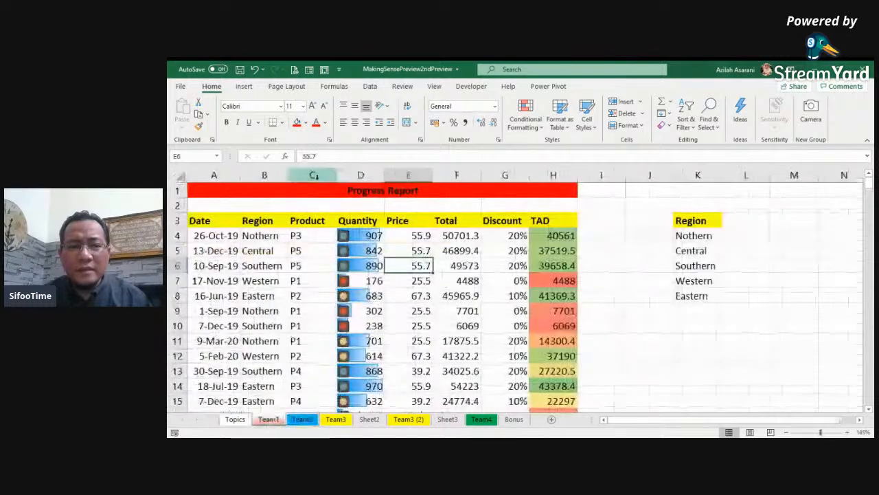
left_click(335, 419)
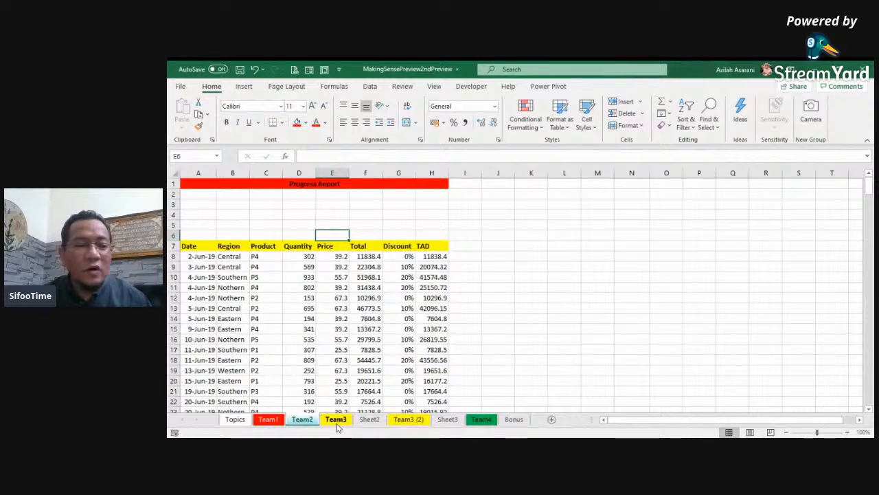
left_click(302, 419)
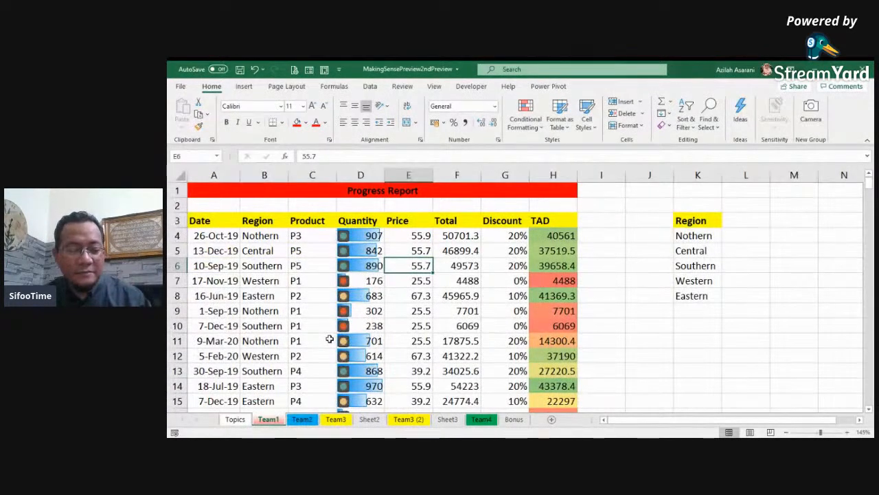
Step: Undo the red fill of the Progress Report title on the team sheets, and check Team3 and the Topics list
left_click(445, 275)
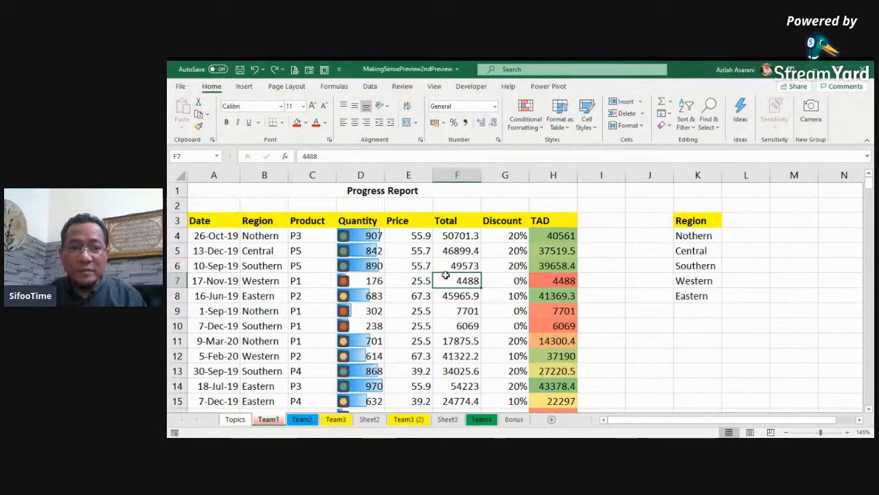
left_click(331, 417)
left_click(343, 411)
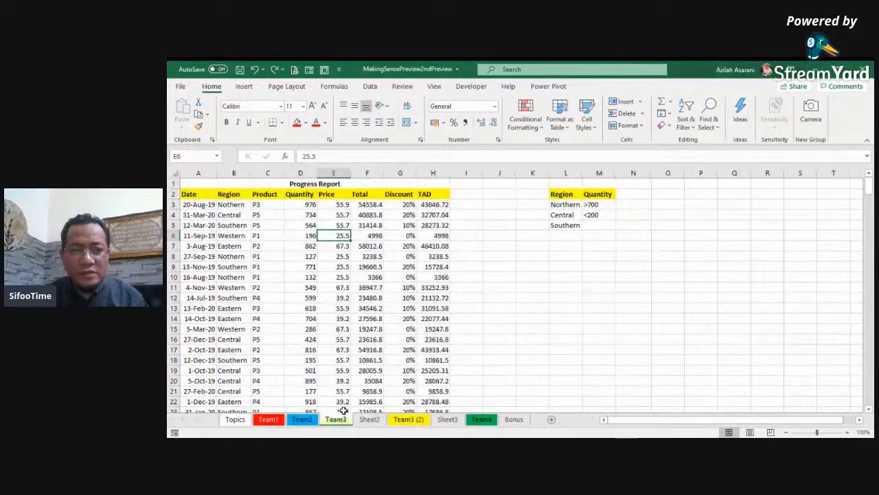
left_click(236, 419)
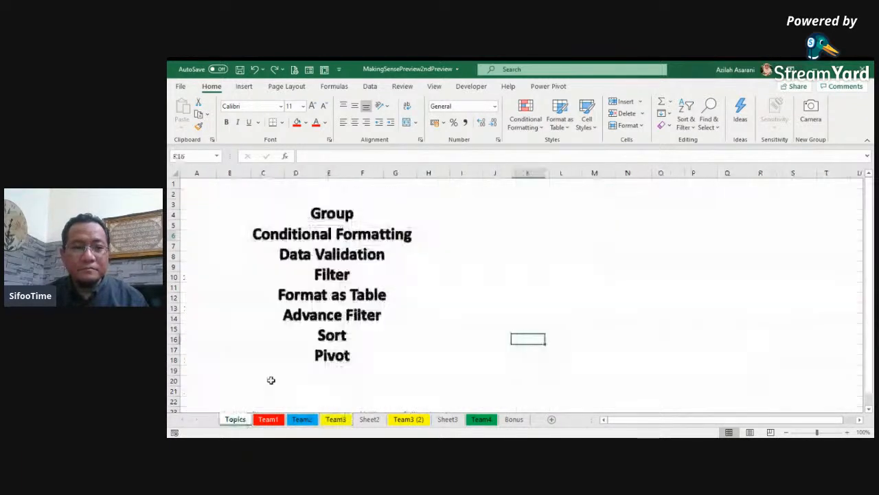
Step: Group the sheets Team1 through Team3 and fill the Team1 data range A4:H278 across the worksheets with the All option
left_click(271, 419)
left_click(338, 419, "shift")
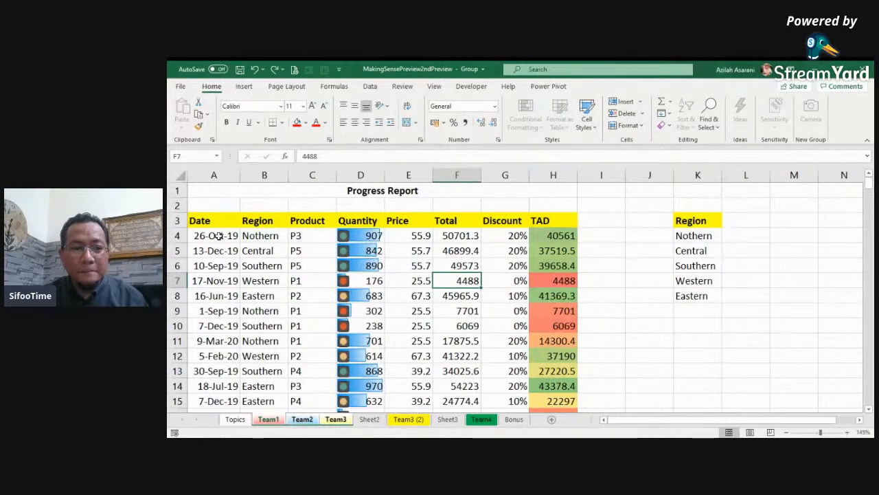
left_click_drag(217, 235, 555, 334)
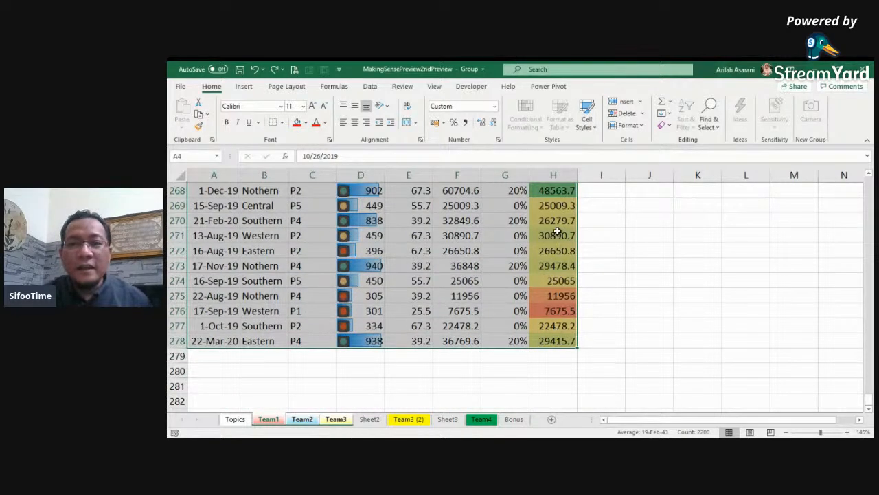
scroll(515, 254, "up", 11)
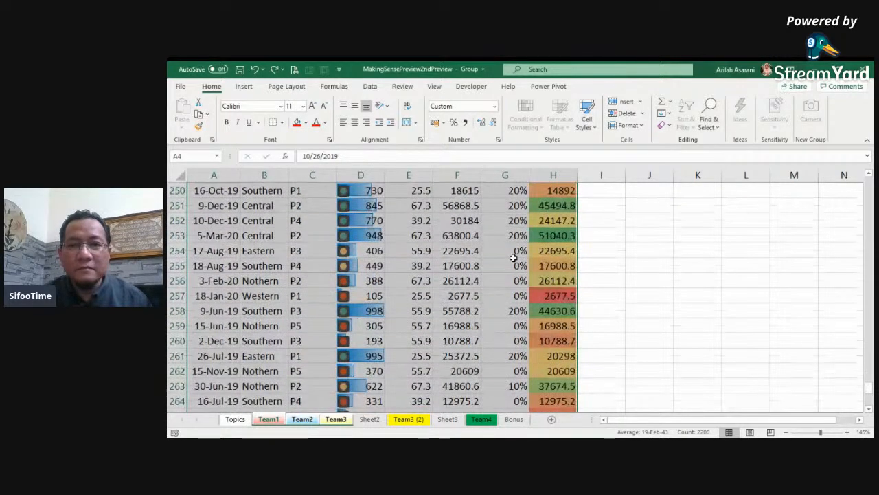
left_click(669, 114)
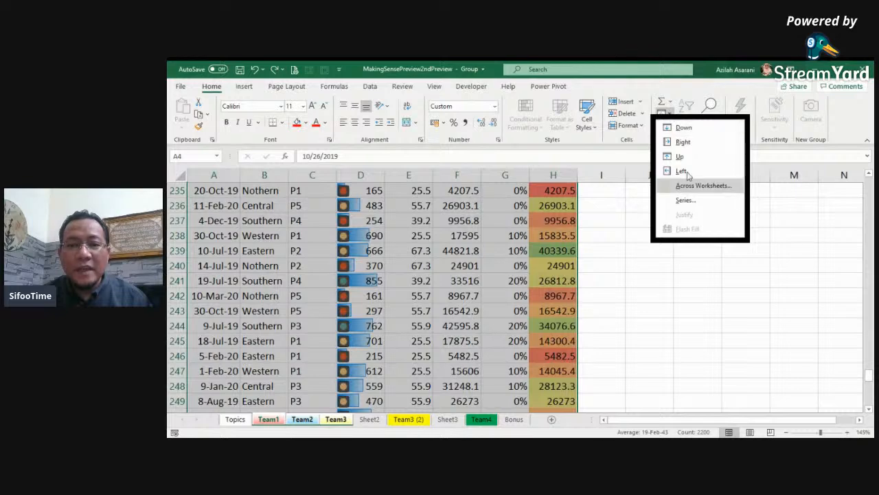
left_click(693, 190)
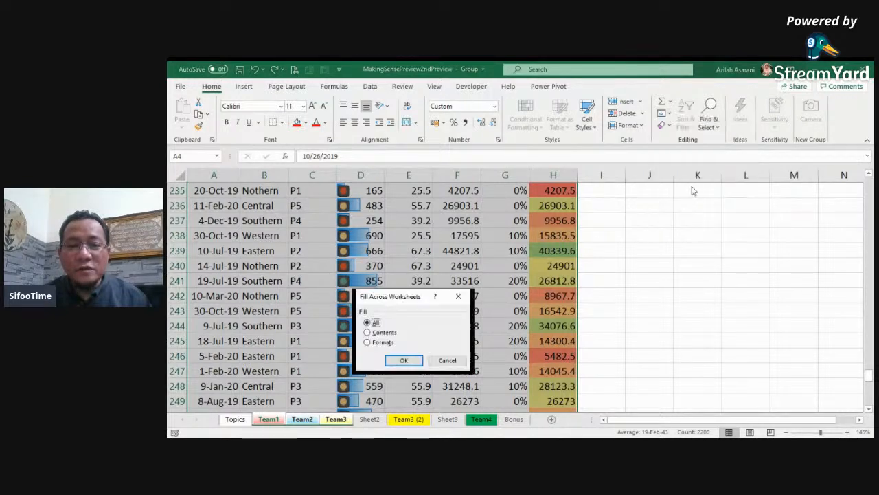
left_click(403, 361)
left_click(363, 296)
scroll(352, 283, "up", 7)
key("ctrl+Up")
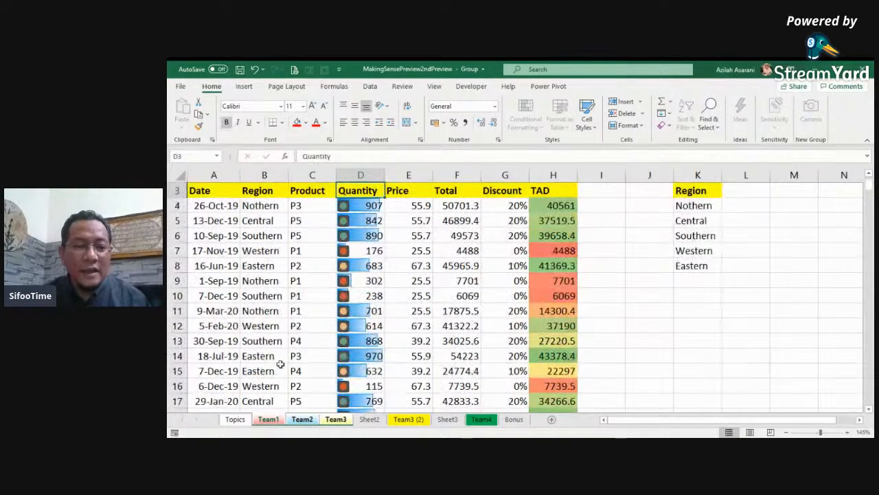
Step: Ungroup the team sheets and return to the Team1 data
right_click(272, 420)
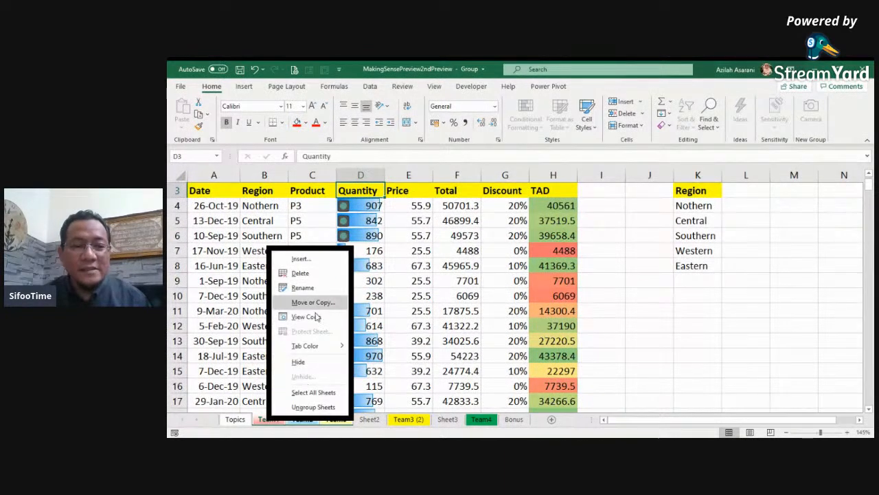
left_click(314, 406)
left_click(300, 294)
scroll(301, 294, "up", 1)
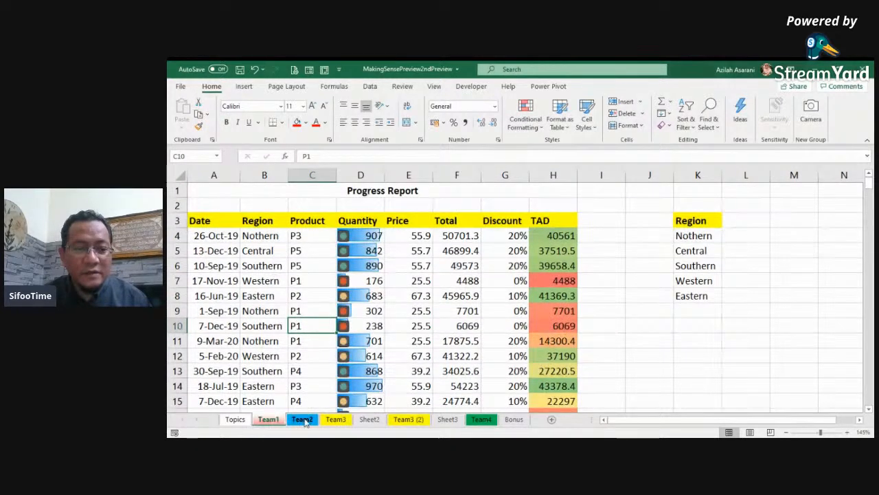
Step: Check the copied data on Team2 and Team3, and undo the fill across worksheets
left_click(304, 419)
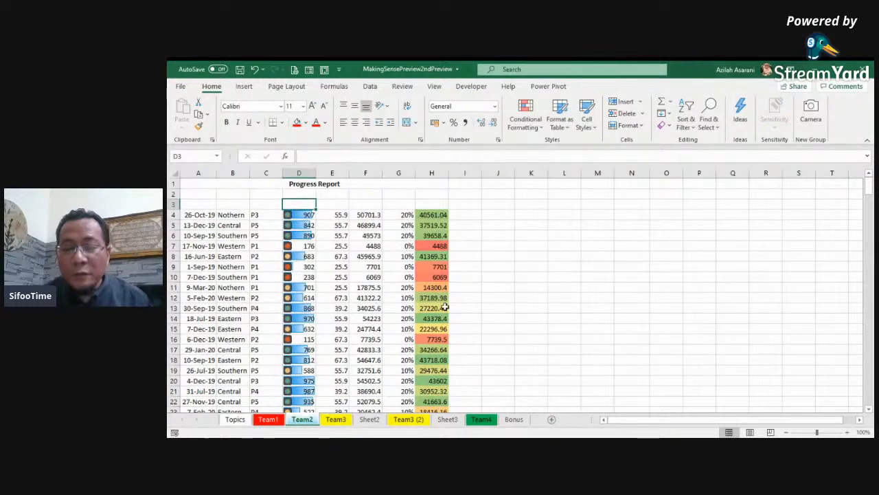
left_click(329, 423)
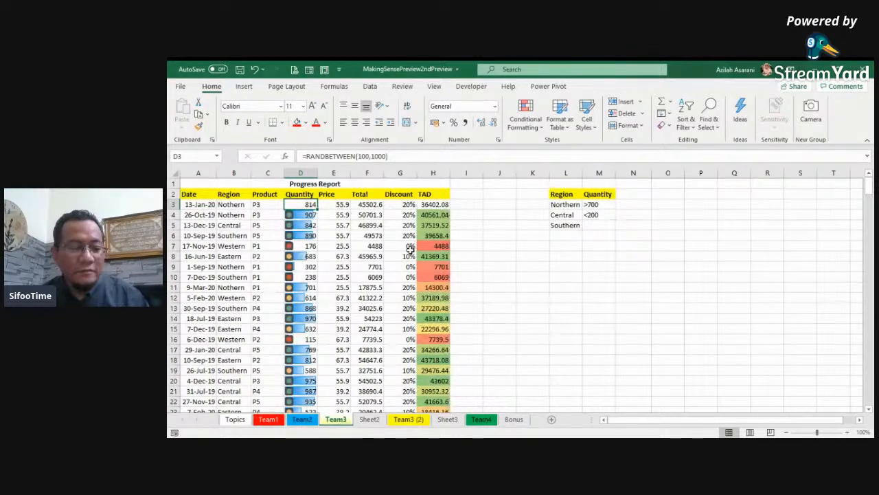
key("ctrl+z")
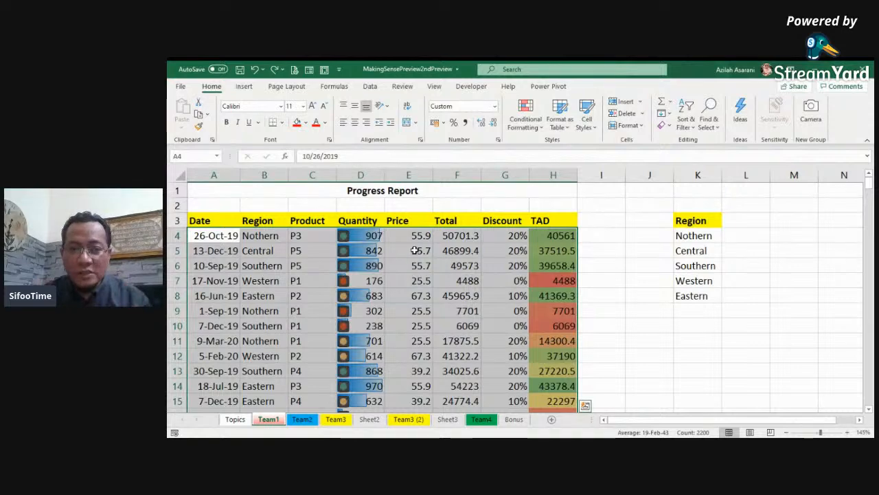
Step: Delete the merged Progress Report title cells A1:H1 on the Team1 sheet, shifting the cells below up
left_click(198, 191)
right_click(196, 190)
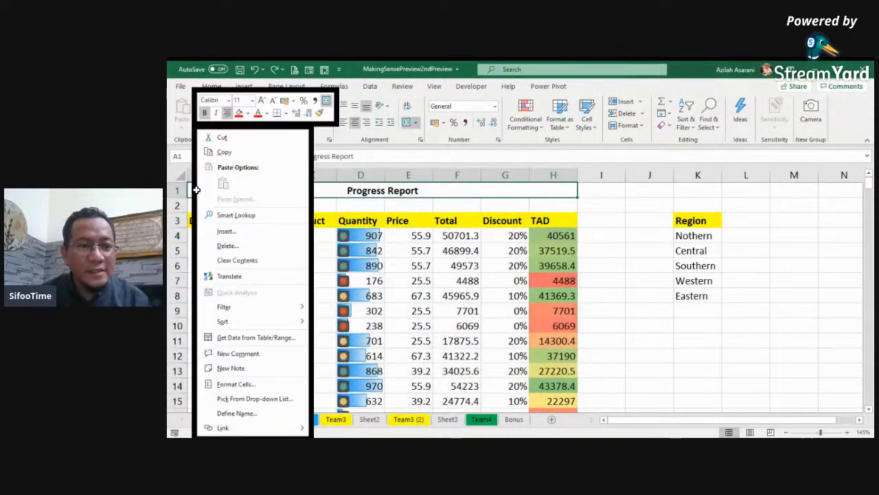
left_click(237, 246)
left_click(204, 242)
left_click(230, 272)
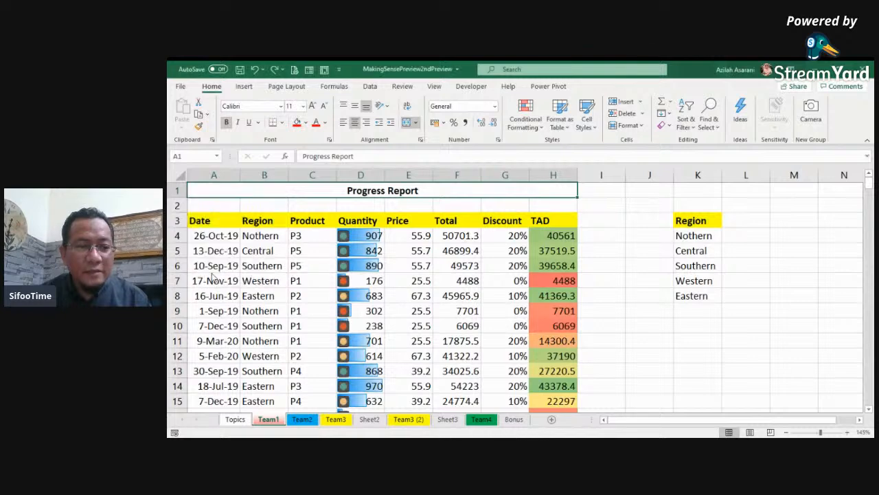
Step: Delete rows 1 to 4 on the Team2 sheet so its header row moves up to row 3
left_click(302, 419)
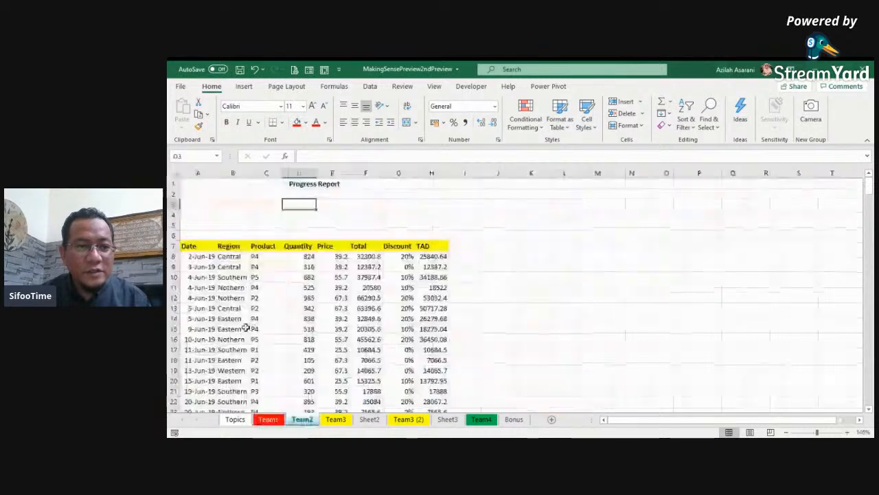
left_click(173, 183)
left_click_drag(173, 183, 175, 207)
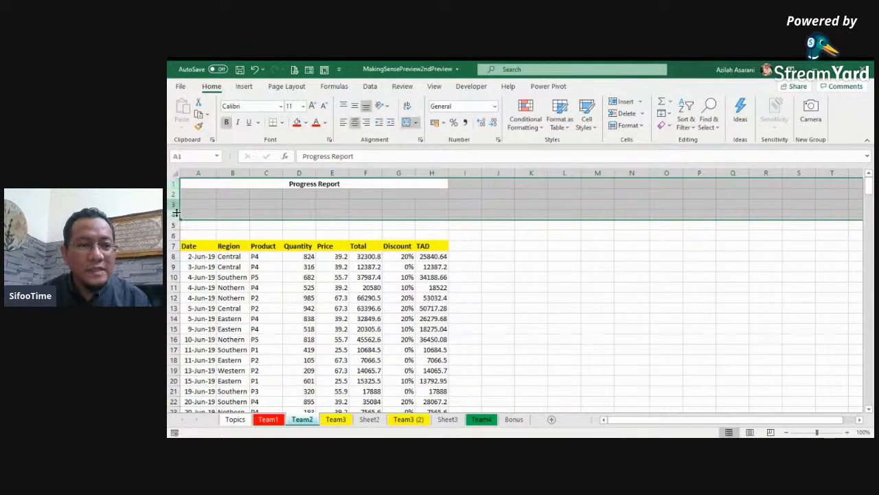
right_click(176, 206)
left_click(201, 301)
left_click(513, 236)
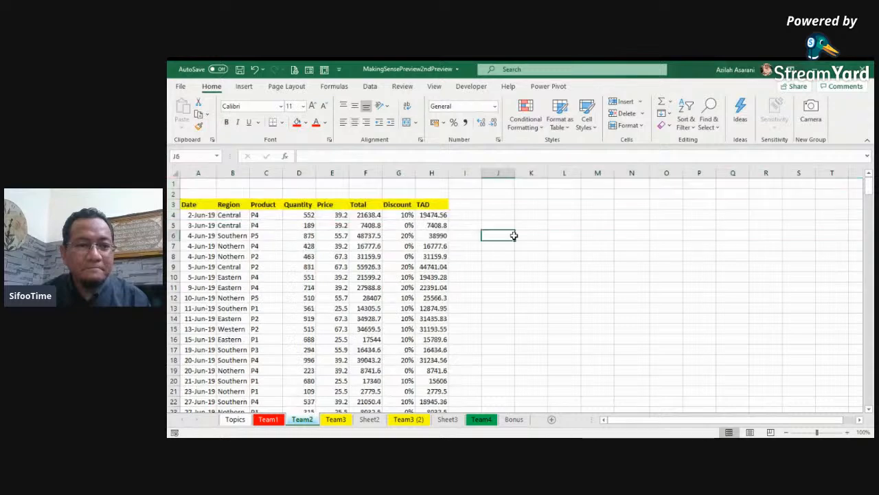
Step: Try inserting a blank row above the Progress Report title on the Team3 sheet, and delete that row again
left_click(336, 419)
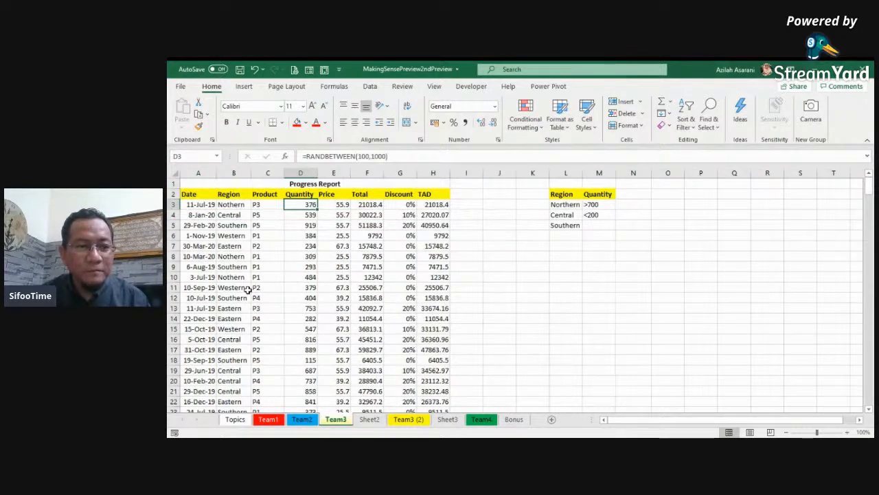
right_click(172, 183)
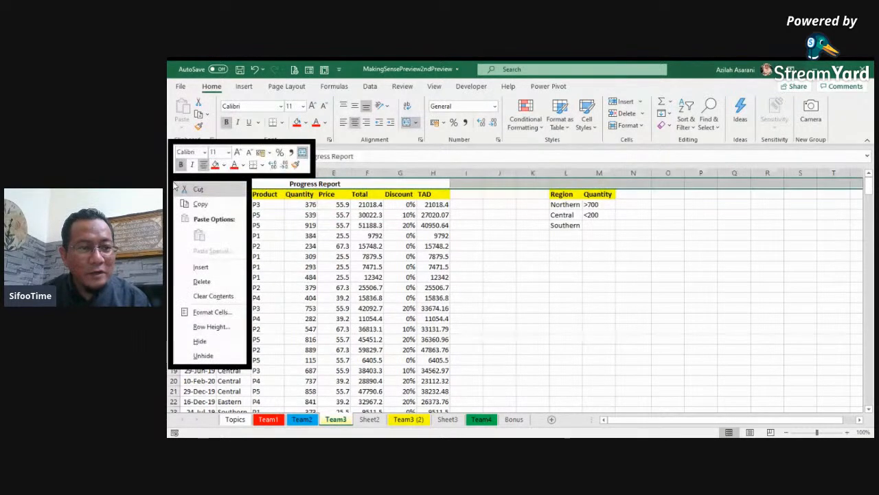
left_click(197, 268)
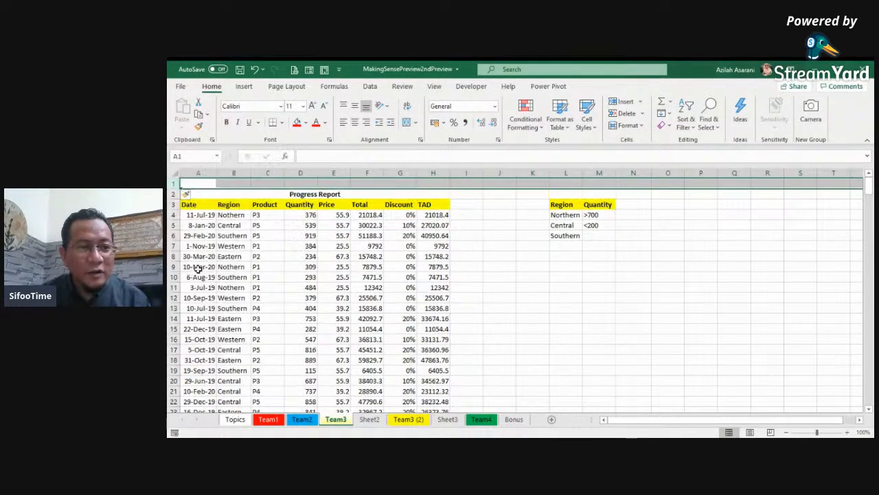
right_click(173, 182)
left_click(204, 283)
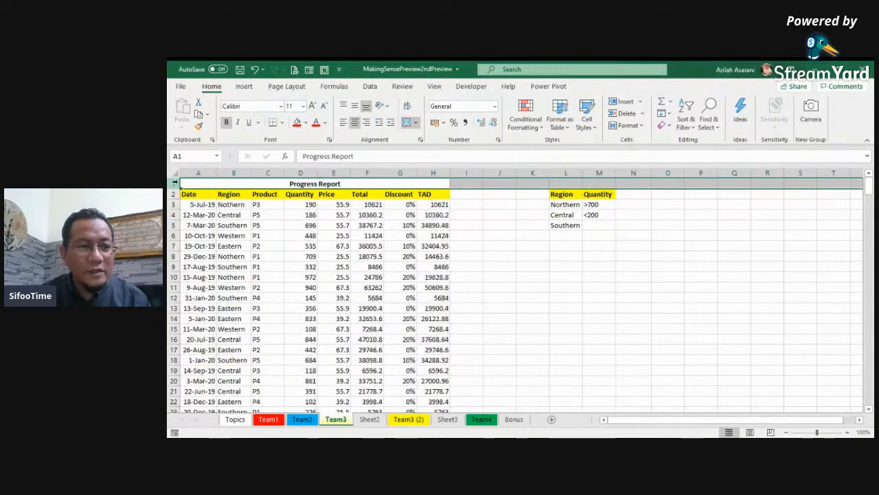
Step: Insert two blank rows above the Progress Report title on the Team3 sheet and delete the title row
right_click(173, 183)
left_click(204, 267)
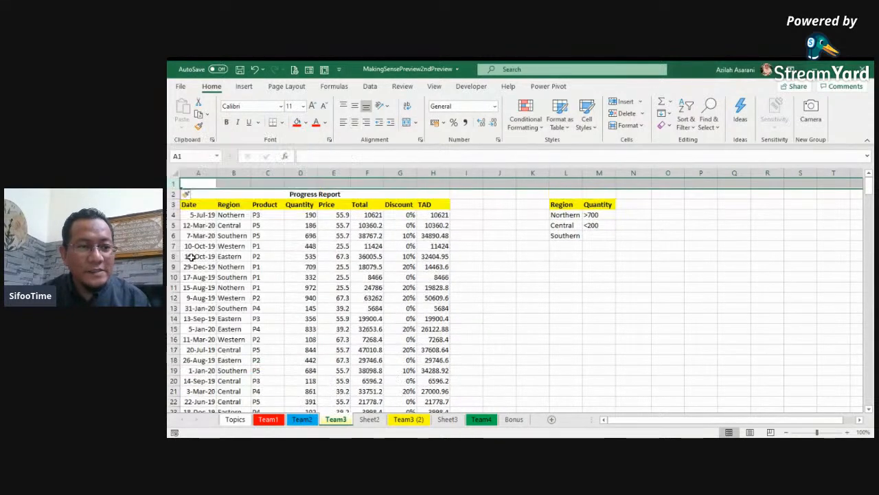
right_click(172, 182)
left_click(204, 266)
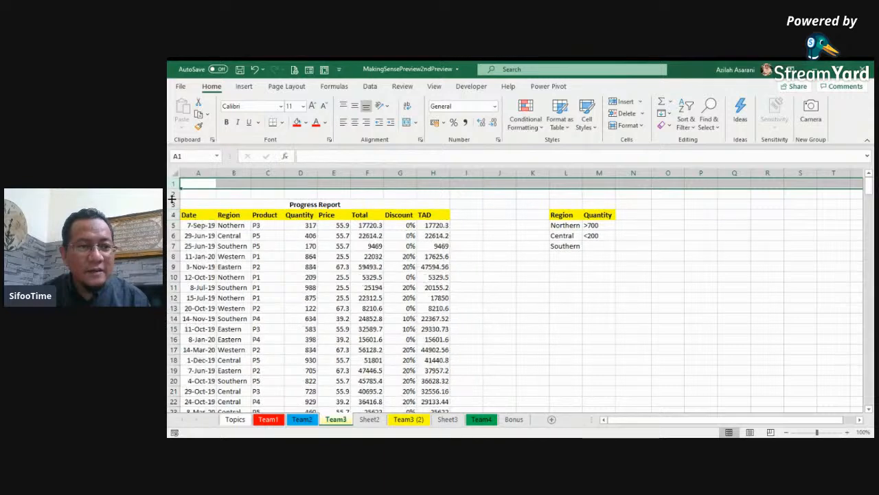
right_click(172, 204)
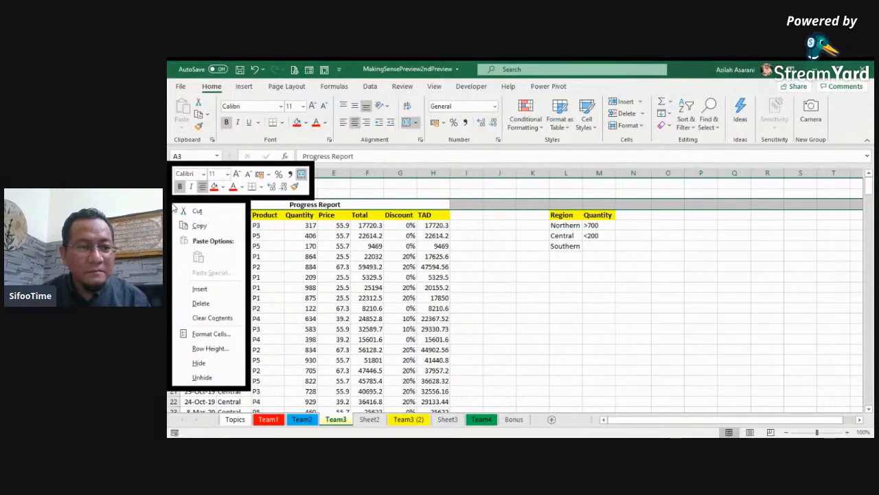
left_click(201, 303)
Step: Insert a blank row at the top of the Team1 sheet so its header row moves to row 3
left_click(301, 419)
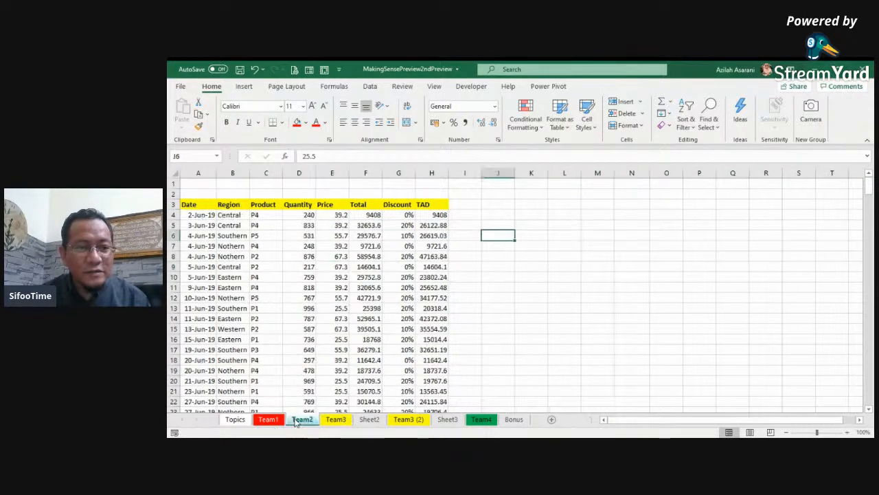
left_click(266, 420)
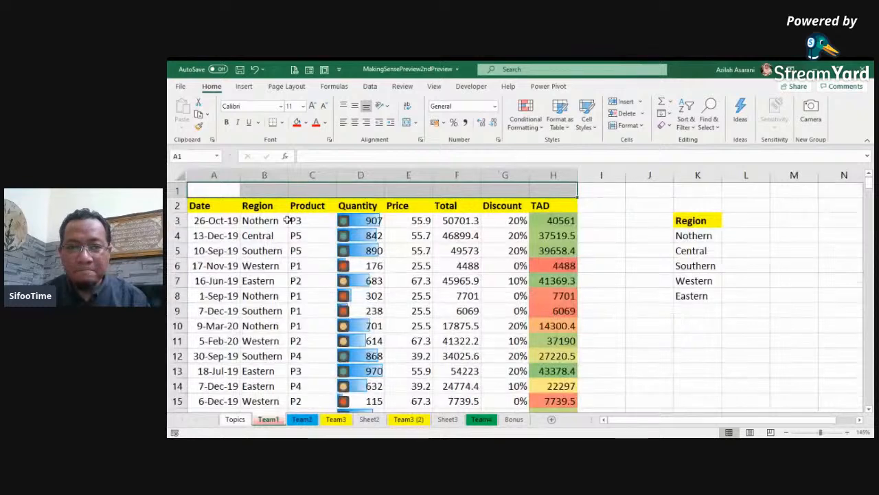
right_click(178, 191)
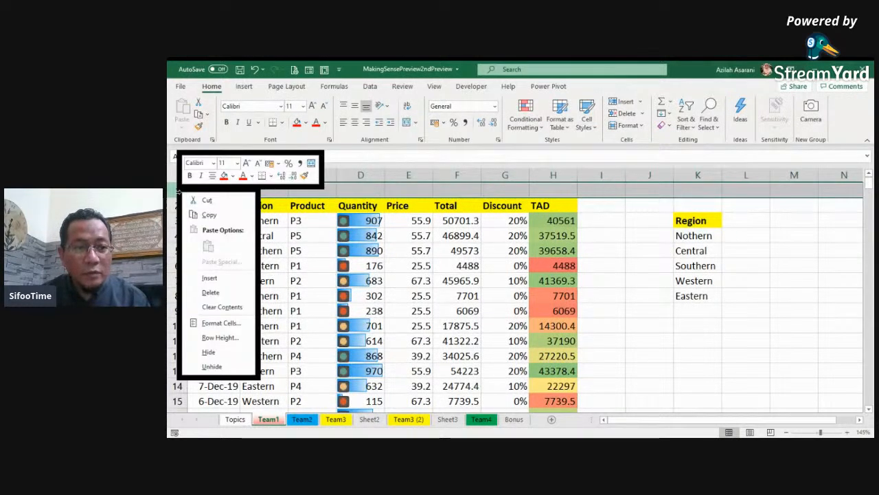
left_click(240, 278)
left_click(278, 280)
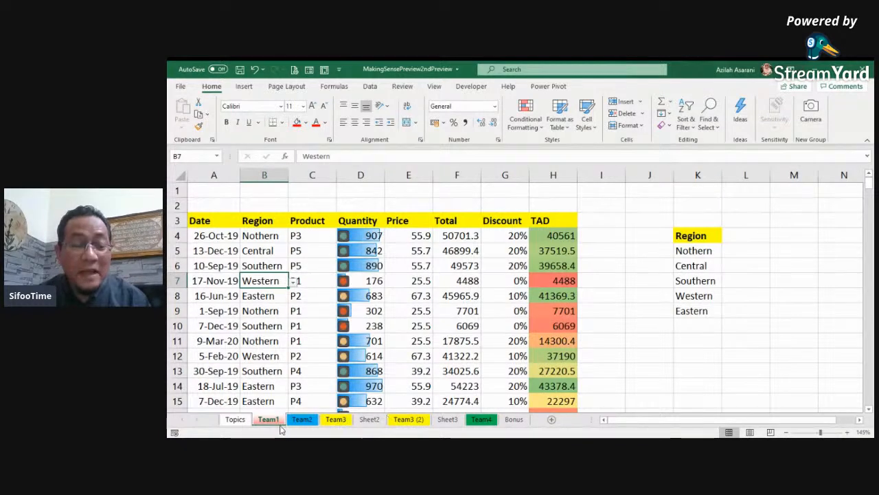
Step: Group the Team1, Team2 and Team3 sheets and insert two blank rows at the top of all three
left_click(337, 419, "shift")
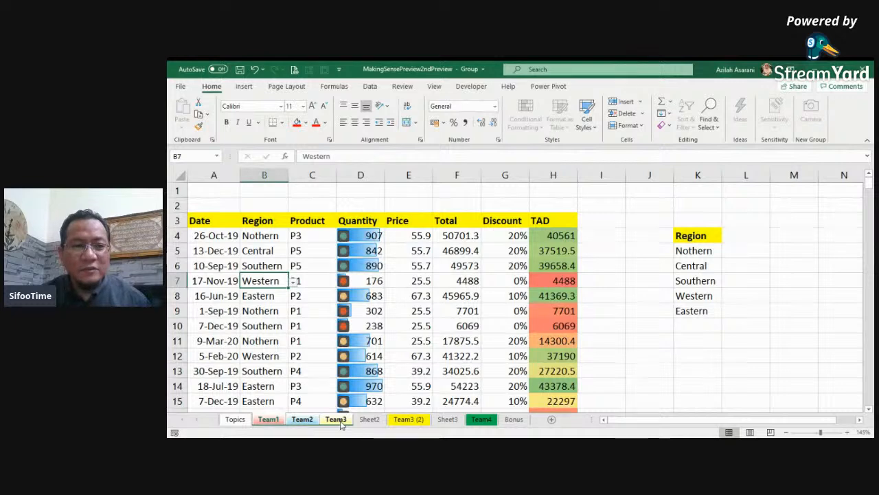
left_click(206, 190)
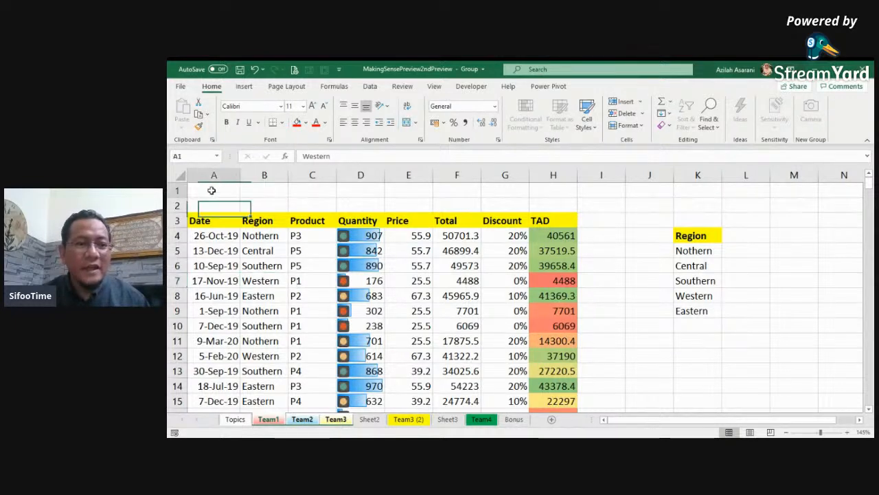
left_click_drag(175, 190, 176, 204)
right_click(177, 205)
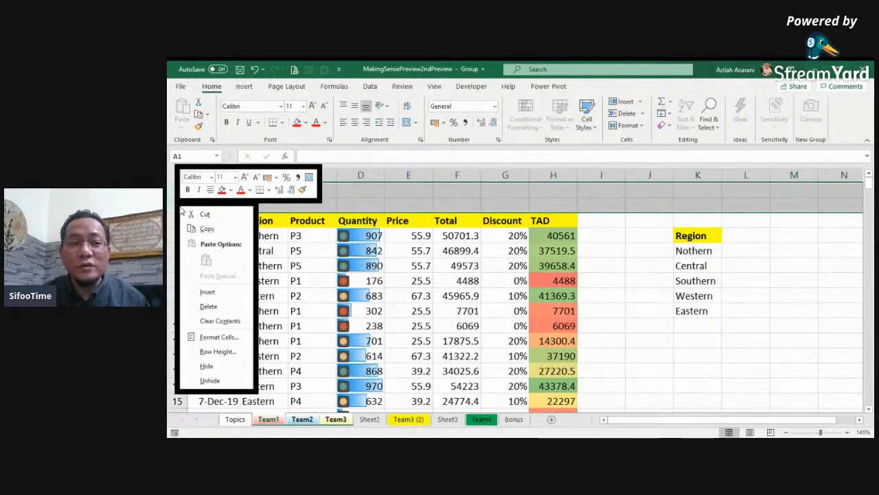
left_click(215, 300)
left_click(206, 221)
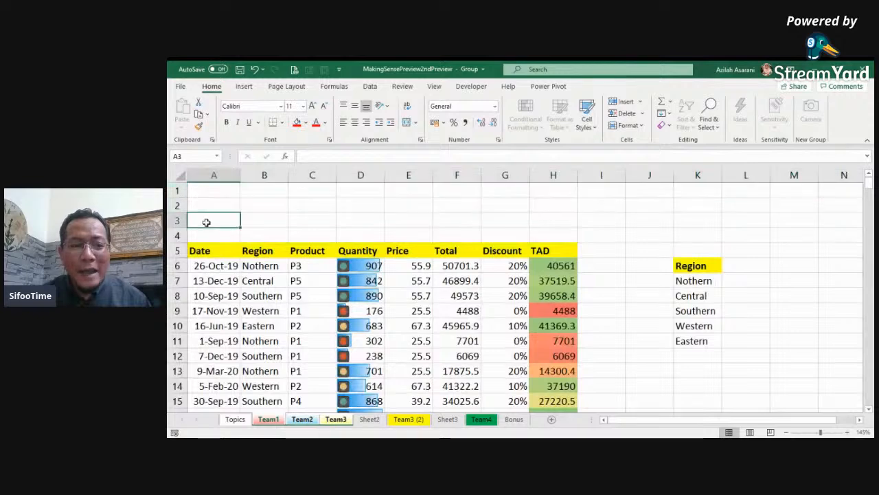
Step: Enter the title "Progress Report" in cell A1 of the grouped team sheets
left_click(215, 187)
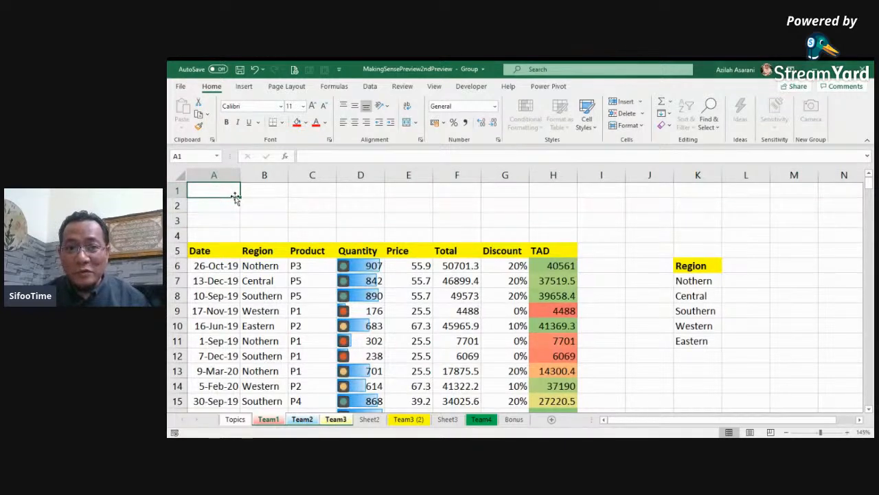
type("P")
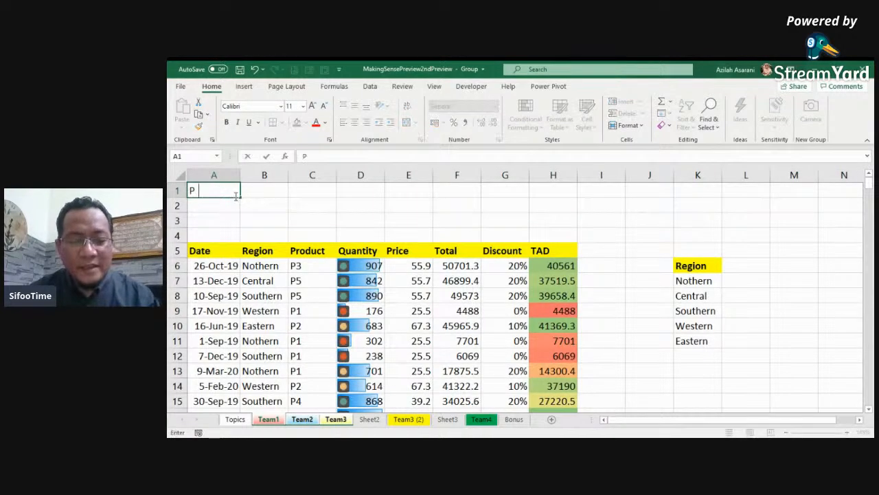
type("rogress")
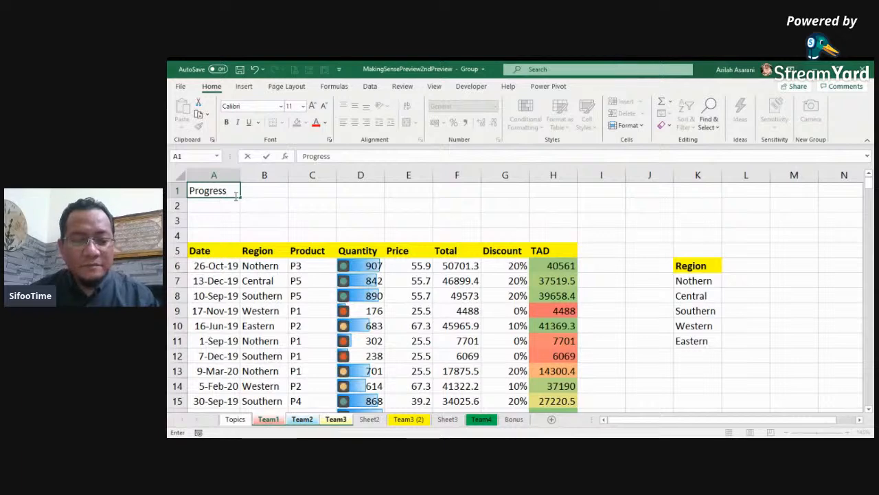
type(" Report")
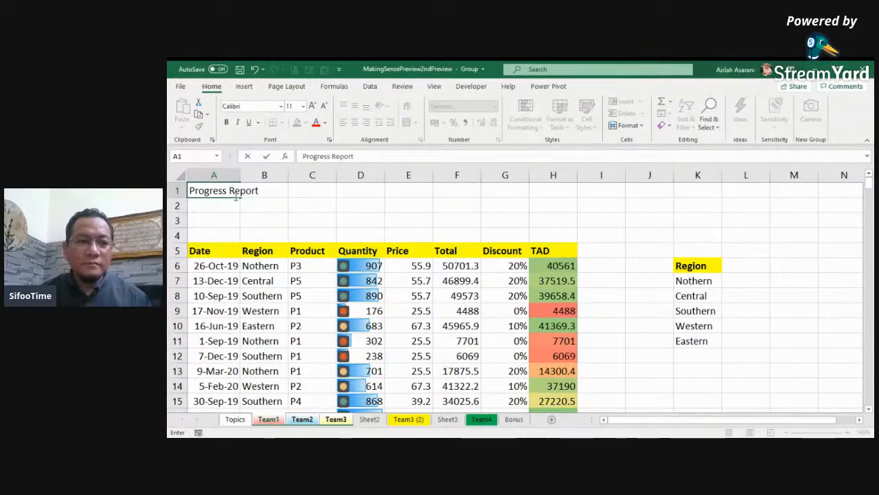
left_click(275, 219)
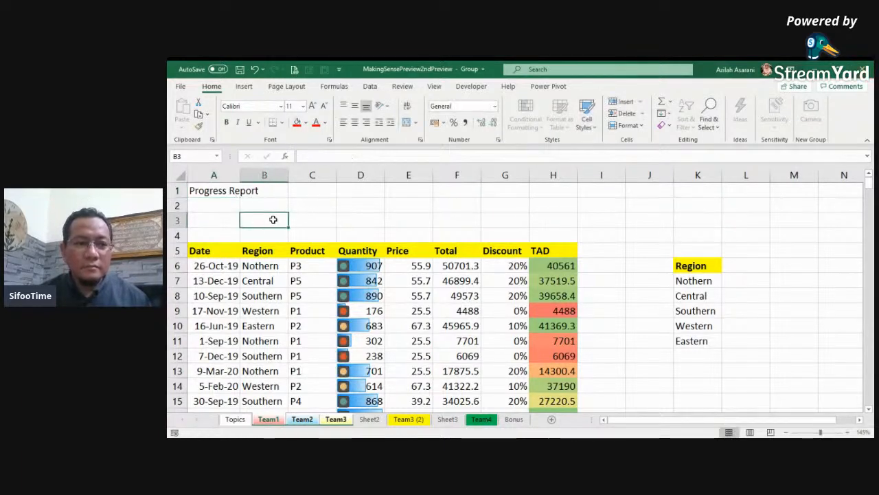
Step: Give the Progress Report title cell a red fill and bold text on the grouped sheets
left_click(214, 190)
left_click(296, 123)
left_click(226, 122)
left_click(265, 220)
Step: Merge and center the Progress Report title across A1:H1 on the grouped sheets
left_click(223, 190)
left_click_drag(223, 190, 543, 190)
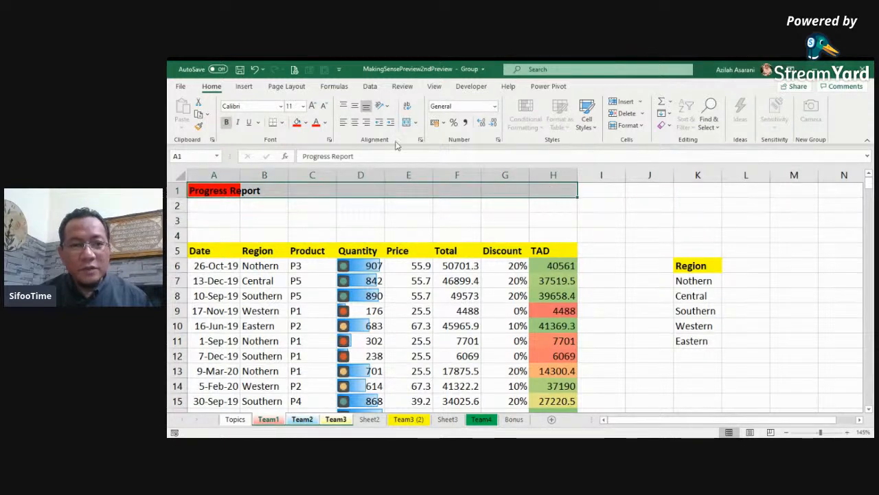
left_click(406, 122)
Step: Fill the Team1 data range A6:H280 across the grouped worksheets, copying all contents and formats
left_click(229, 268)
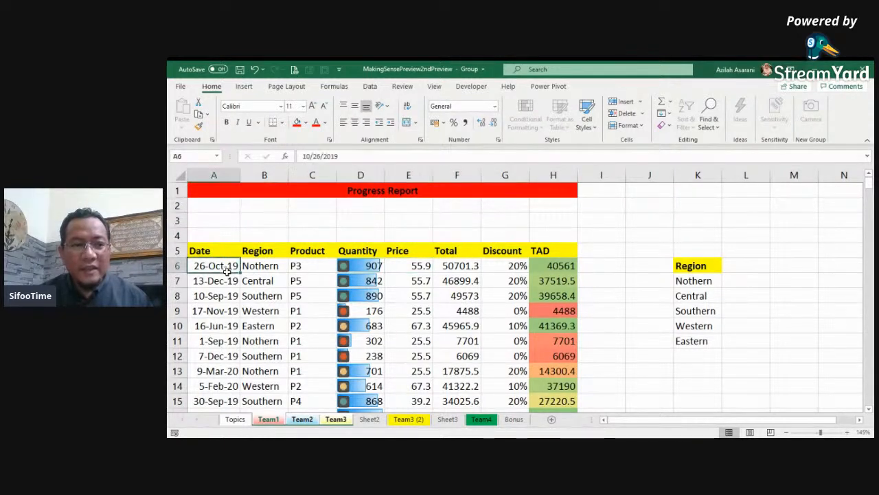
key("ctrl+shift+Right")
key("ctrl+shift+Down")
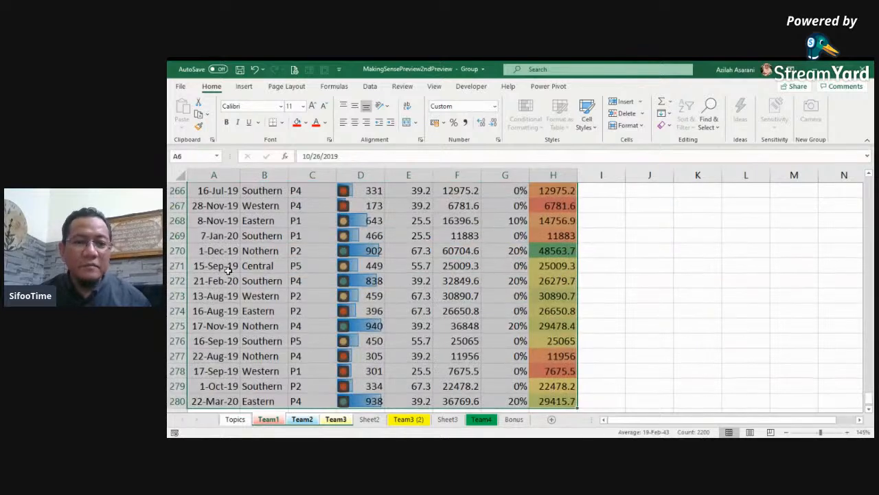
scroll(229, 272, "up", 1)
scroll(228, 270, "up", 2)
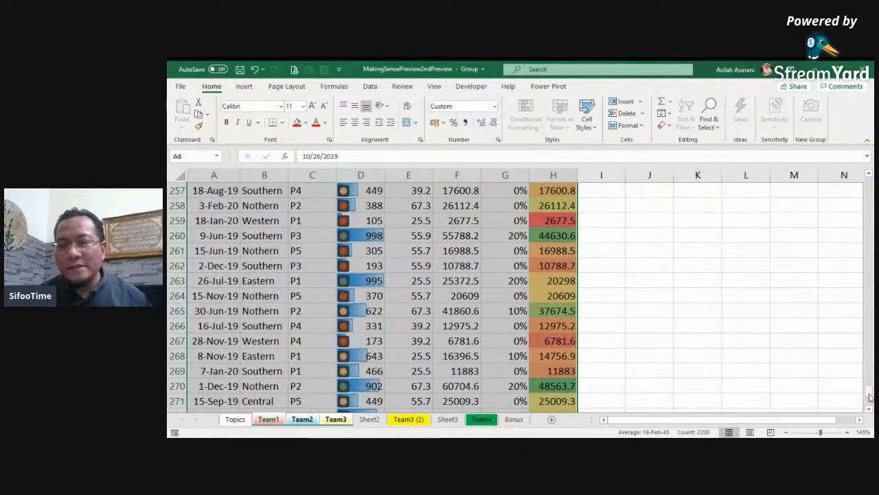
left_click_drag(870, 397, 869, 185)
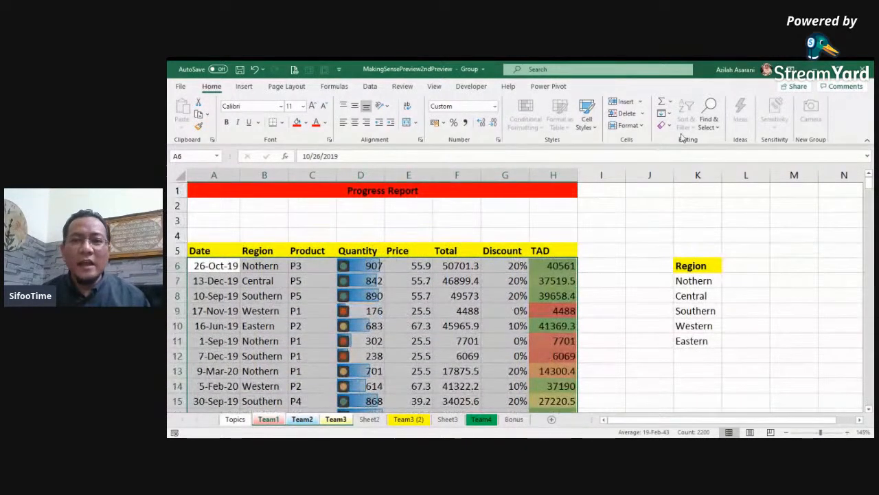
left_click(668, 113)
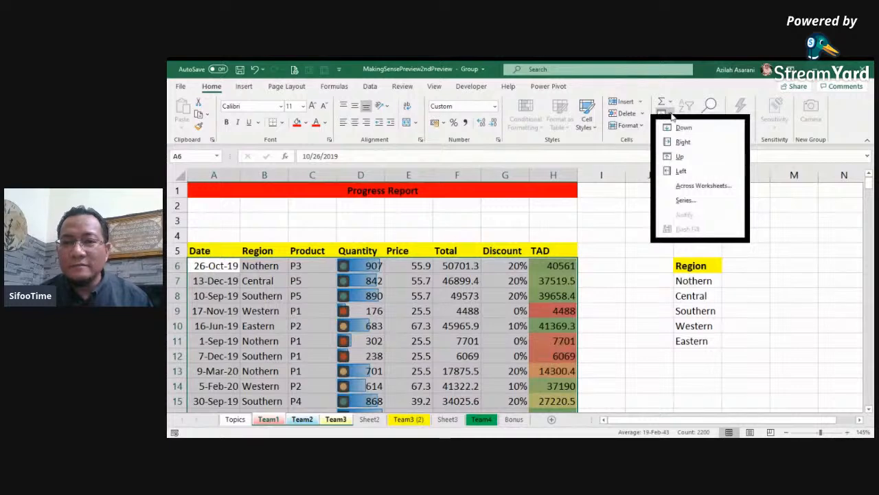
left_click(692, 192)
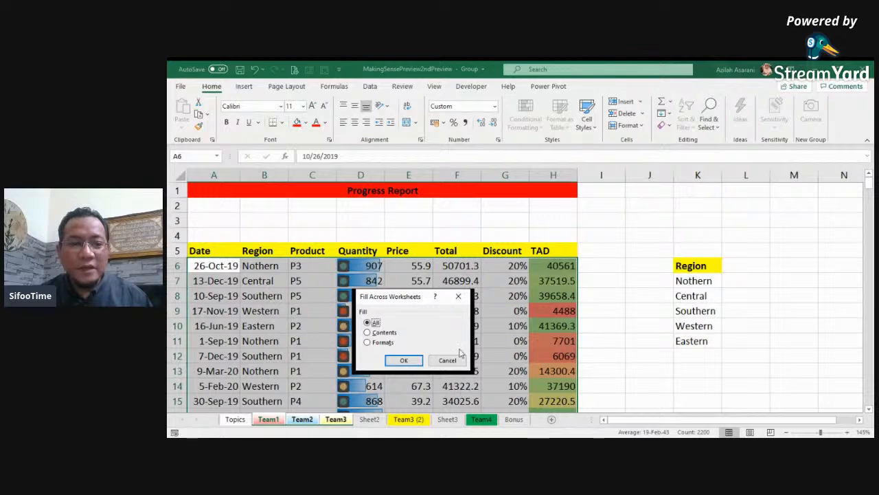
left_click(405, 362)
left_click(404, 358)
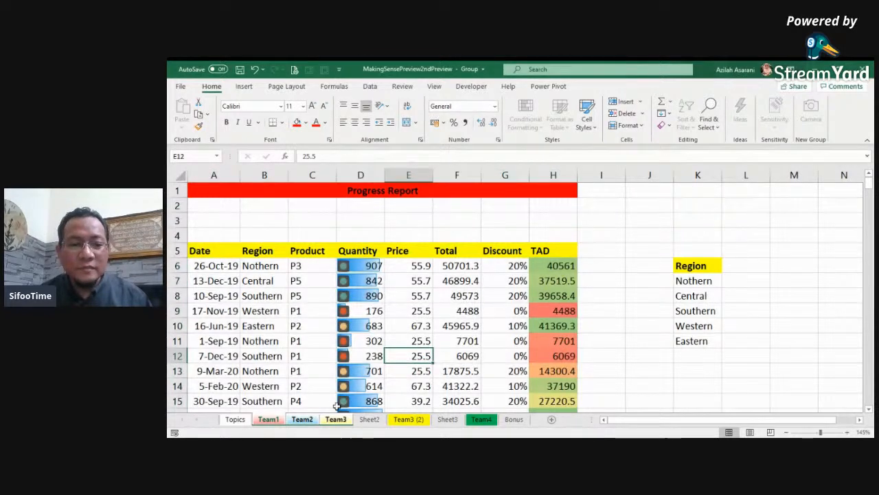
Step: Ungroup the team sheets and select cell C10 on Team1
right_click(274, 423)
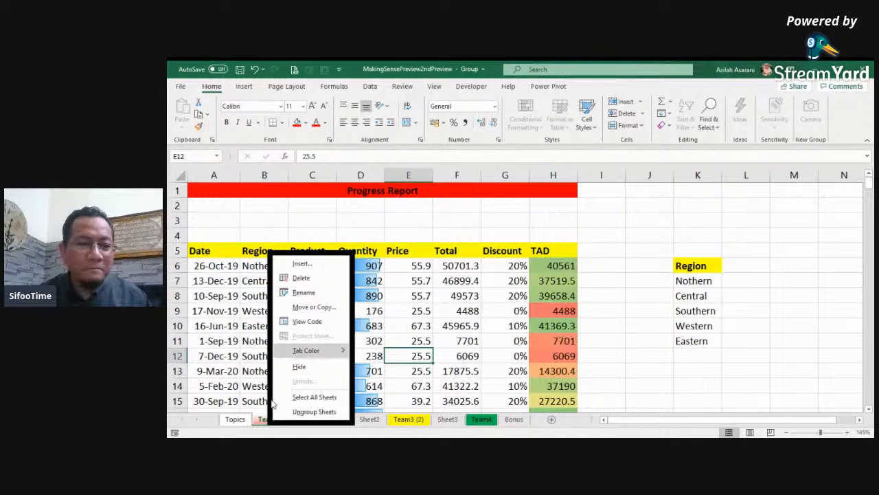
left_click(313, 411)
left_click(300, 322)
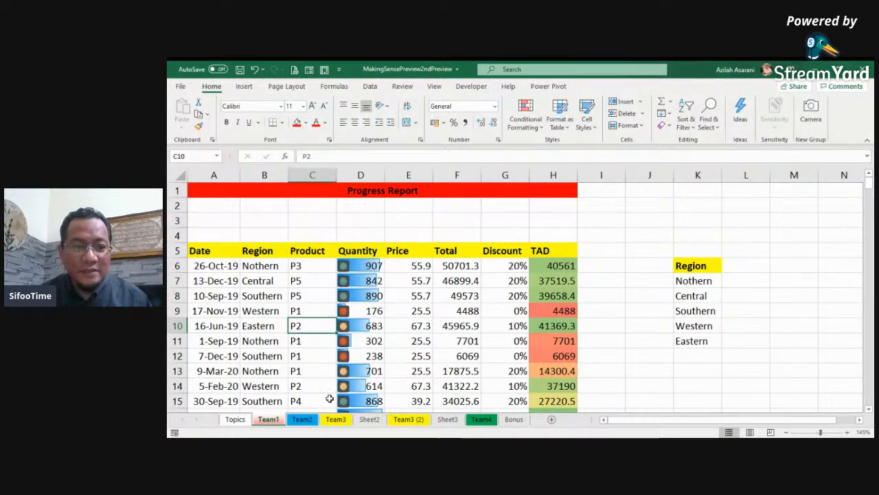
Step: Compare the title, header rows and filled data on the Team1, Team2 and Team3 sheets
left_click(302, 419)
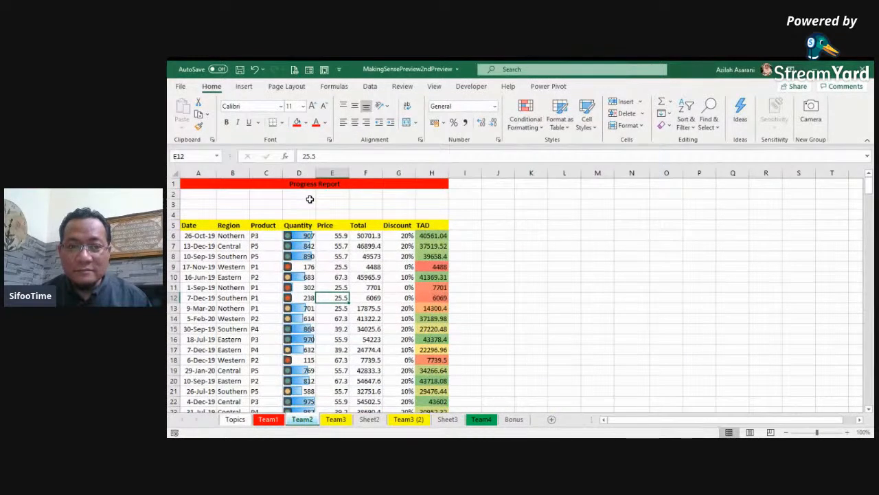
left_click(336, 419)
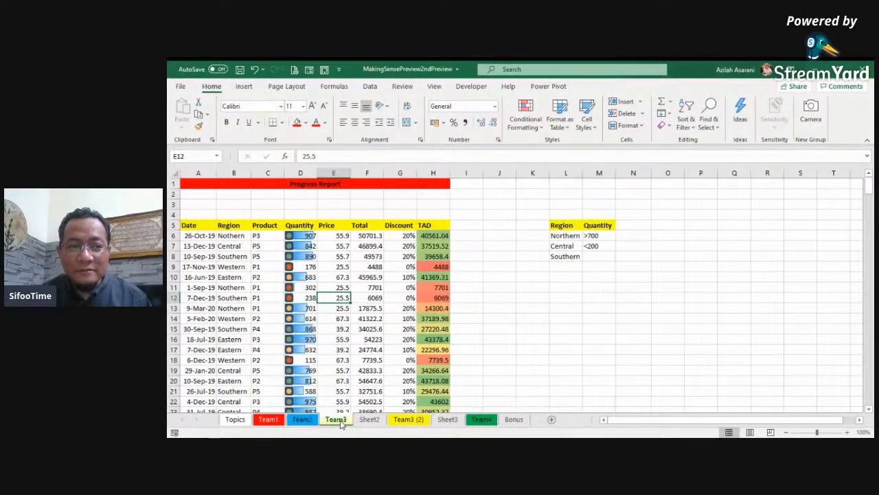
left_click(304, 421)
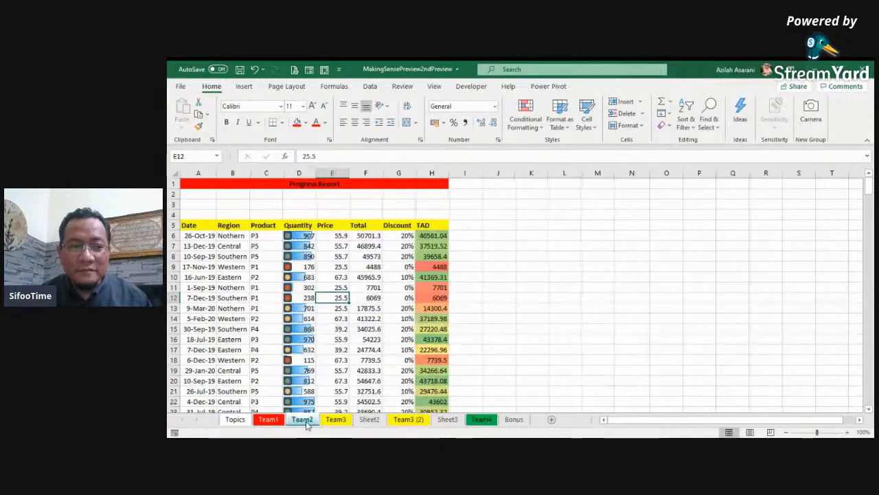
left_click(336, 419)
left_click(303, 419)
left_click(278, 420)
left_click(301, 421)
left_click(336, 422)
left_click(303, 421)
left_click(272, 421)
left_click(302, 421)
left_click(332, 422)
left_click(302, 421)
left_click(276, 422)
left_click(303, 422)
left_click(331, 423)
left_click(302, 421)
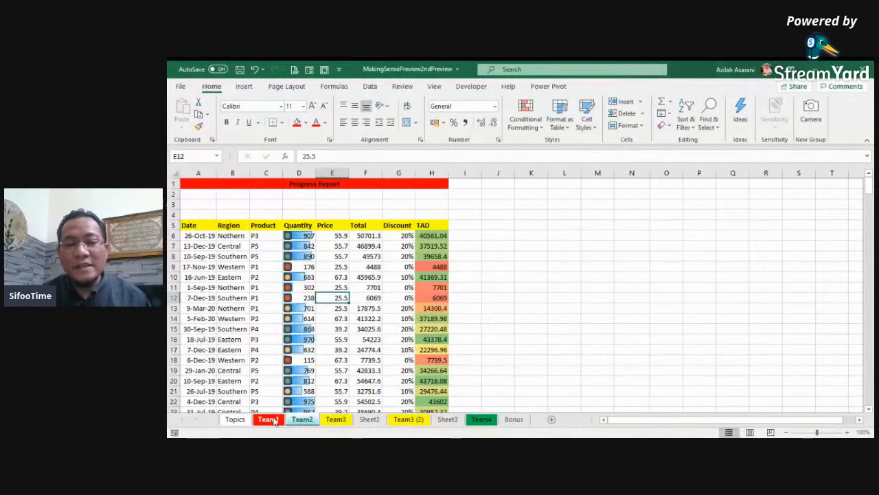
left_click(272, 421)
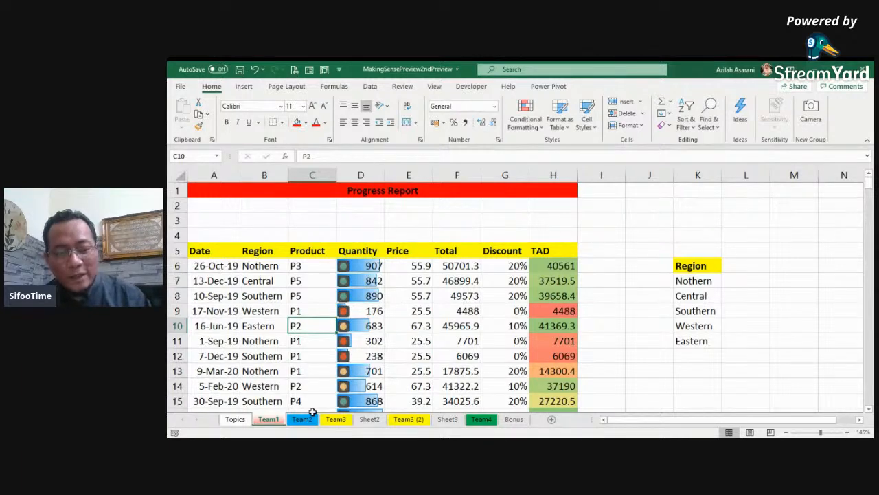
Step: Switch to the slideshow and advance to the "Session 1 – Topics to be covered" slide
key("alt+Tab")
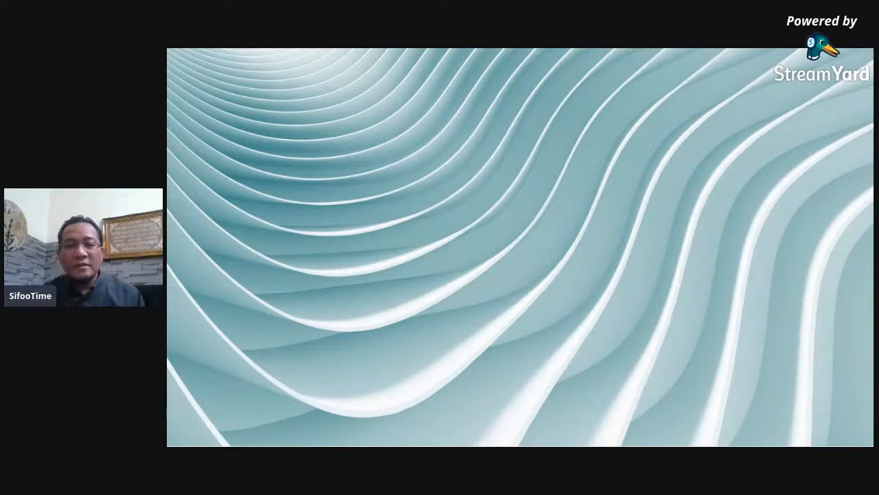
key("Right")
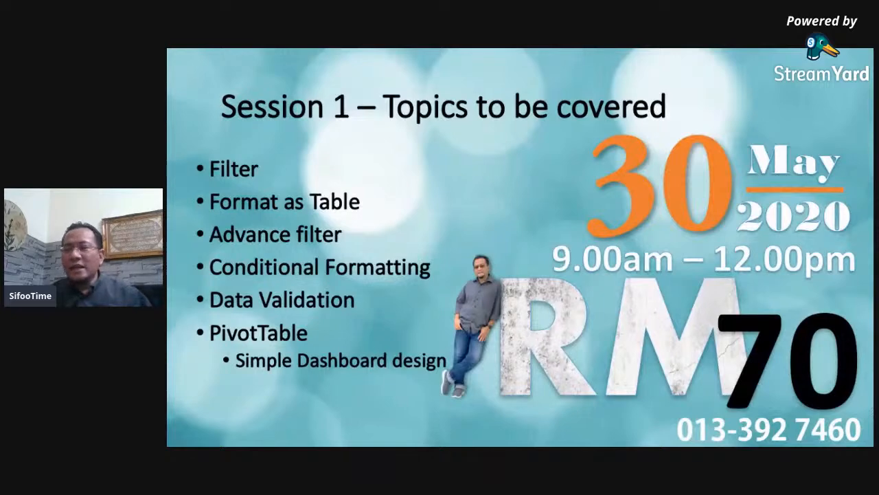